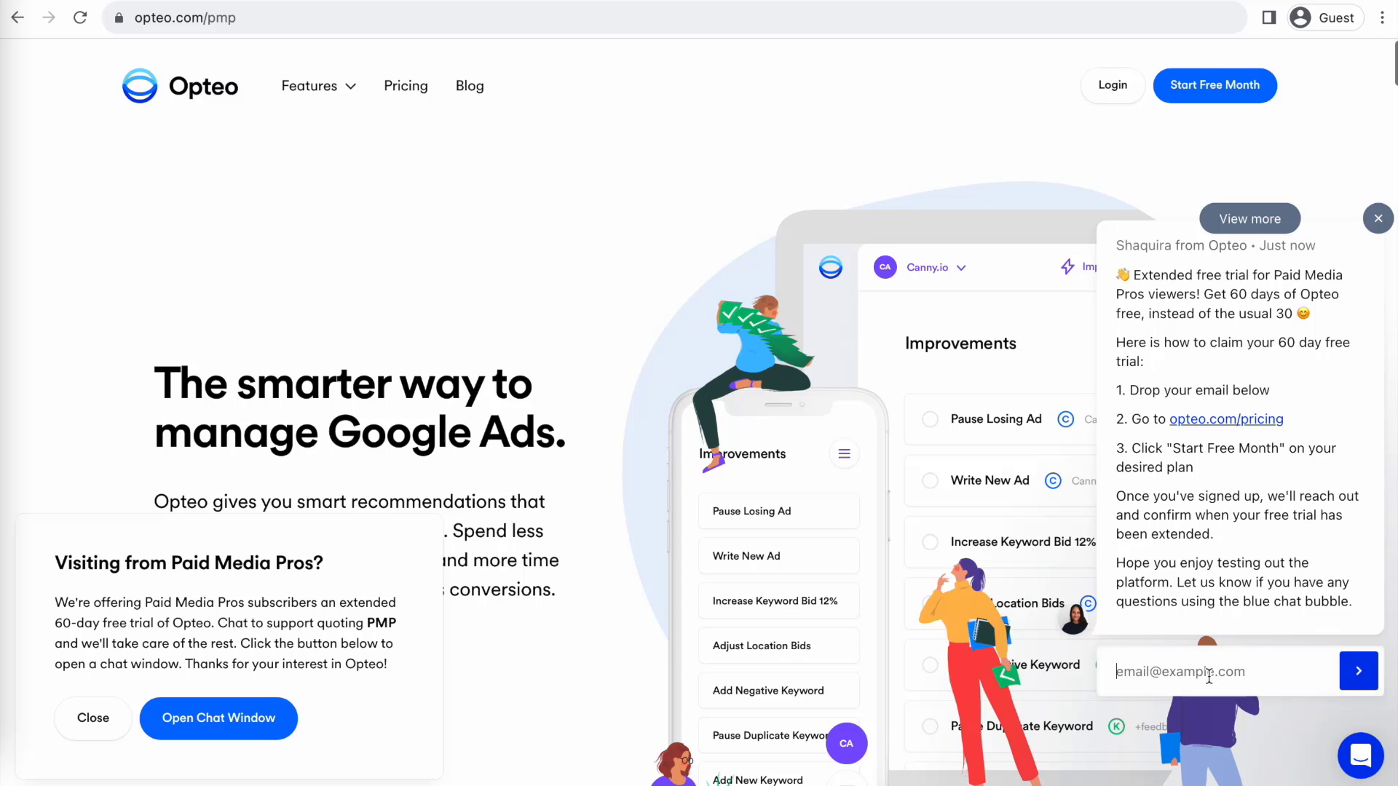
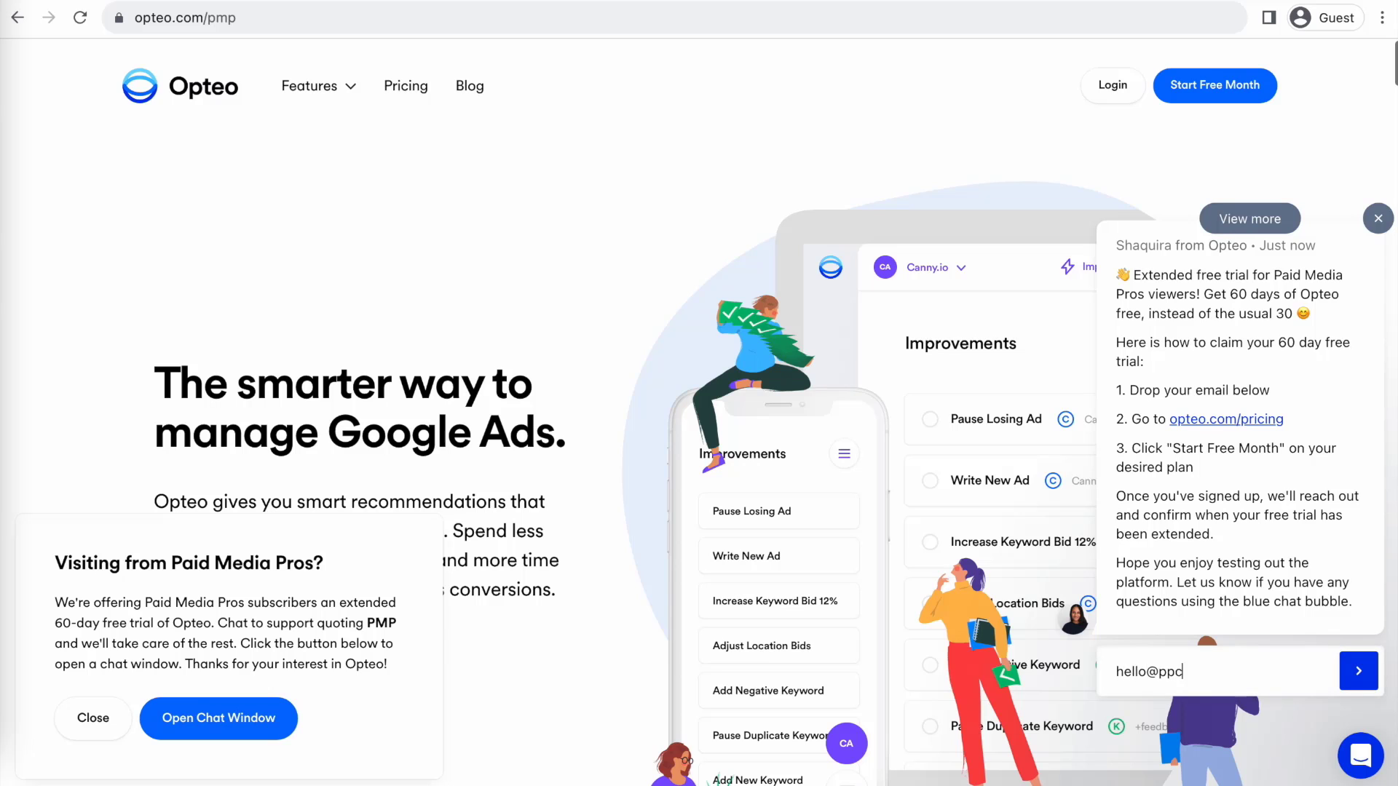
# Step: Enter your email address in Opteo's chat email field and submit it for the 60-day trial
pyautogui.press('Return')
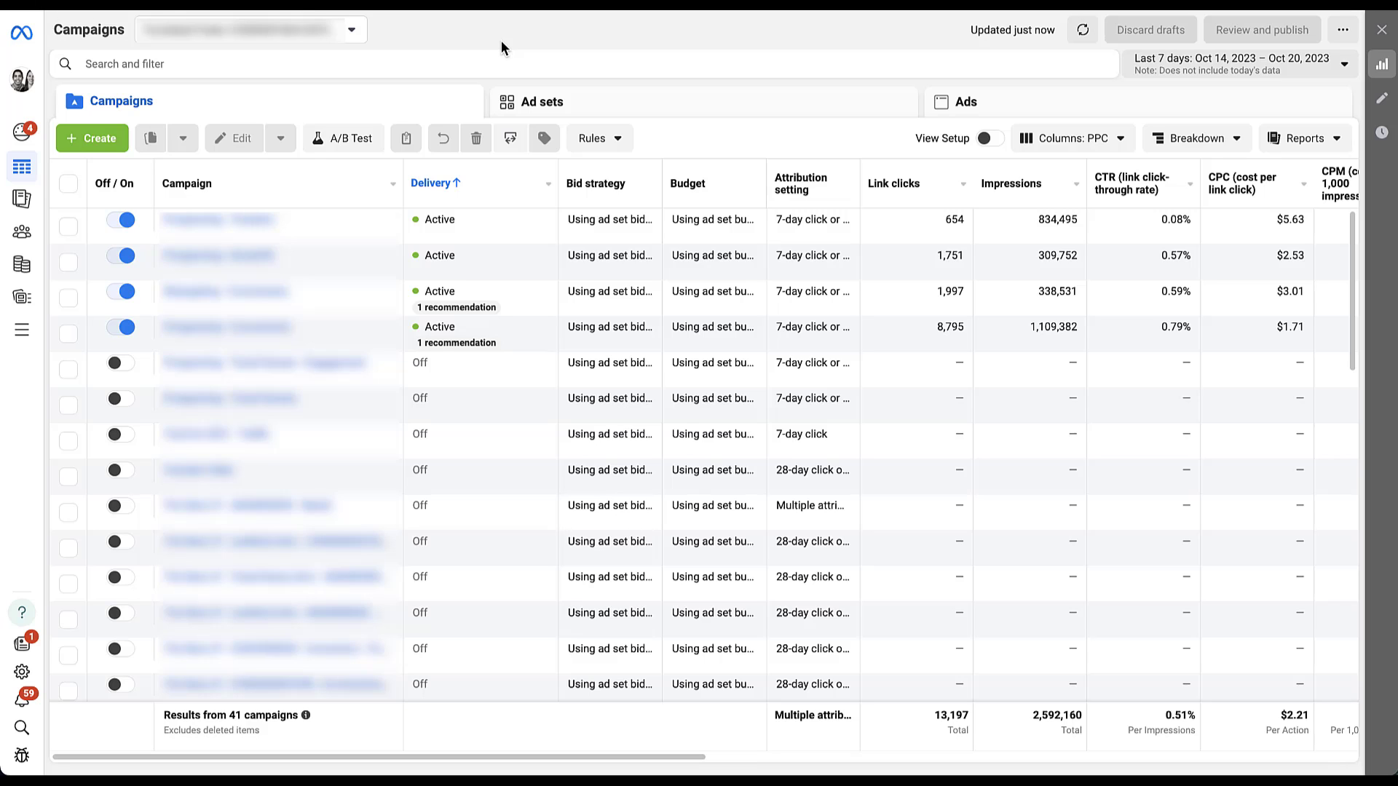
# Step: Create a new campaign with the Traffic objective, yielding the 'New Traffic Campaign' draft
pyautogui.click(111, 140)
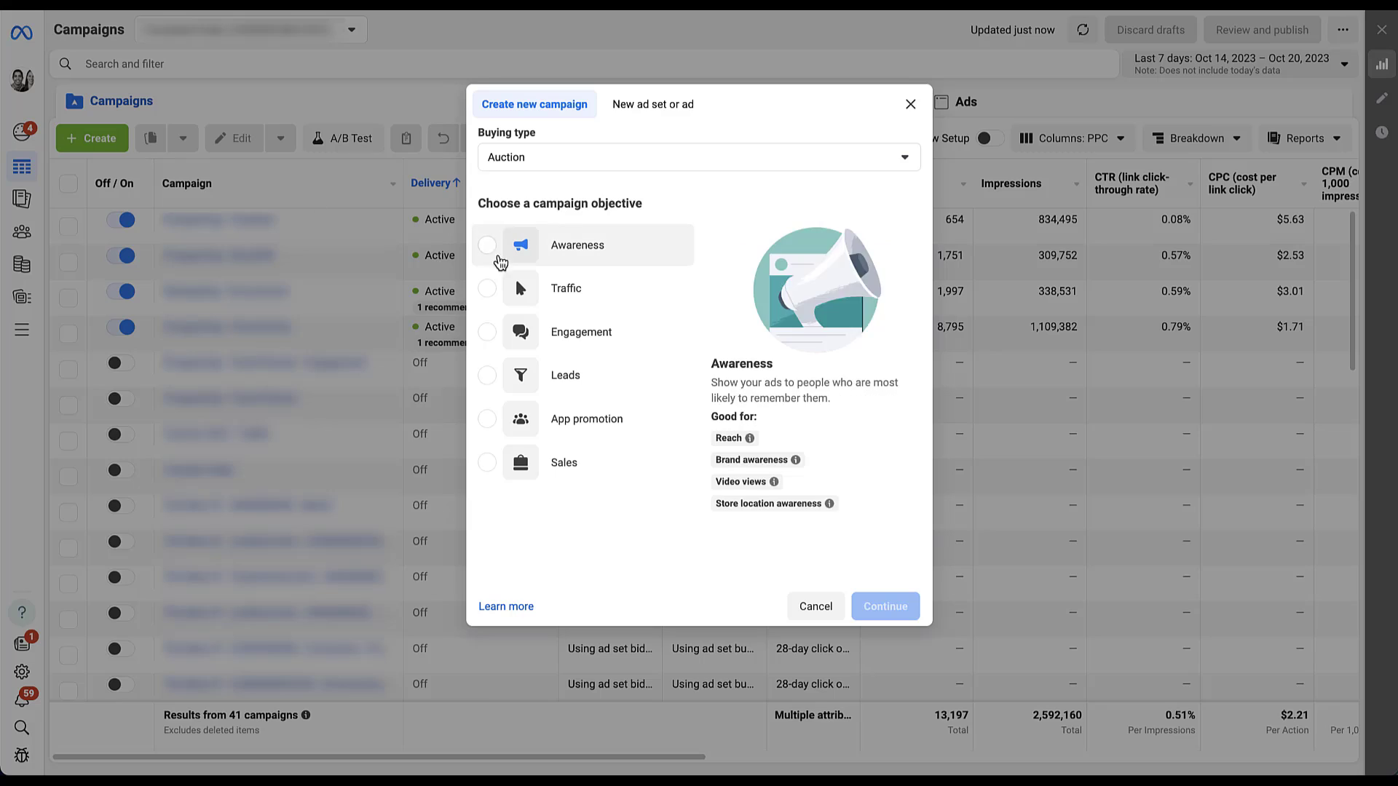
pyautogui.click(510, 286)
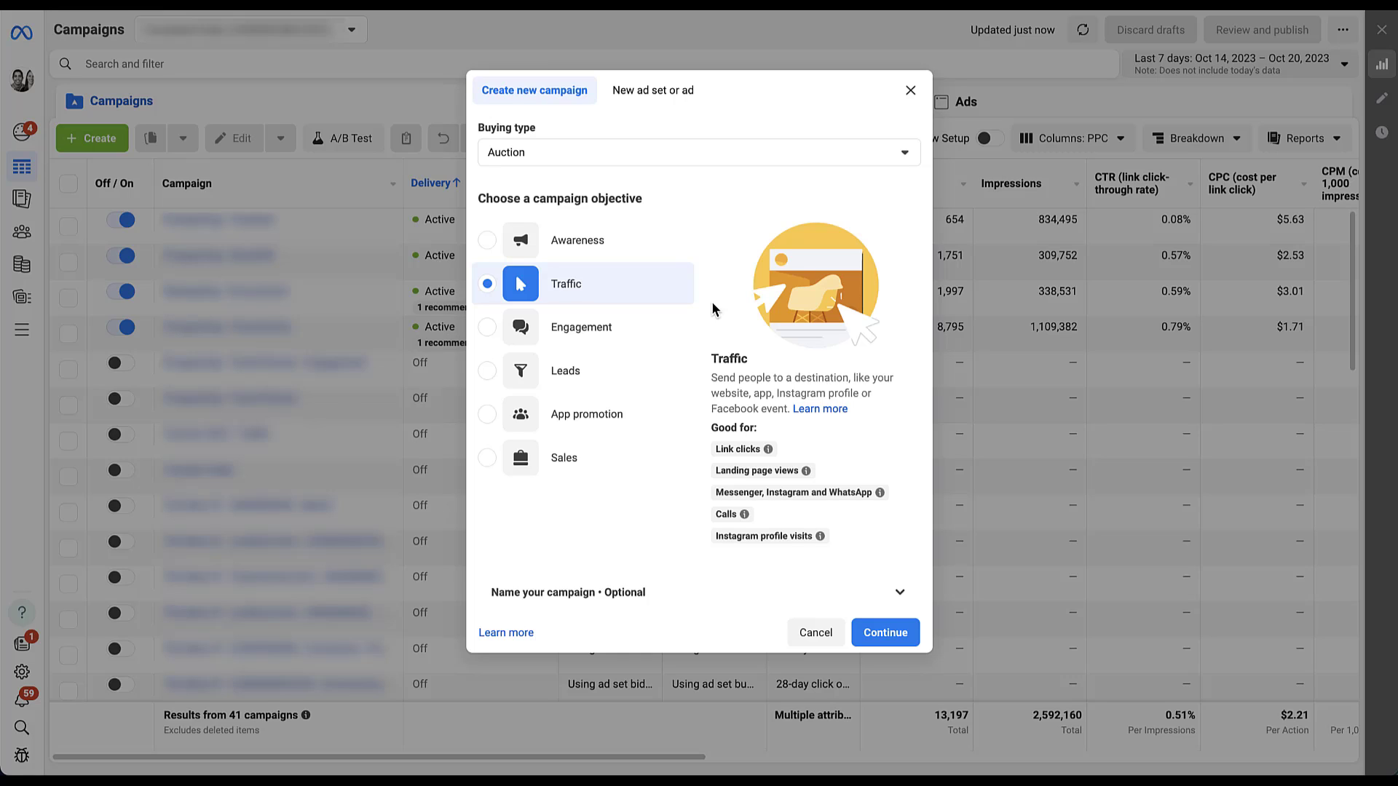
pyautogui.click(885, 632)
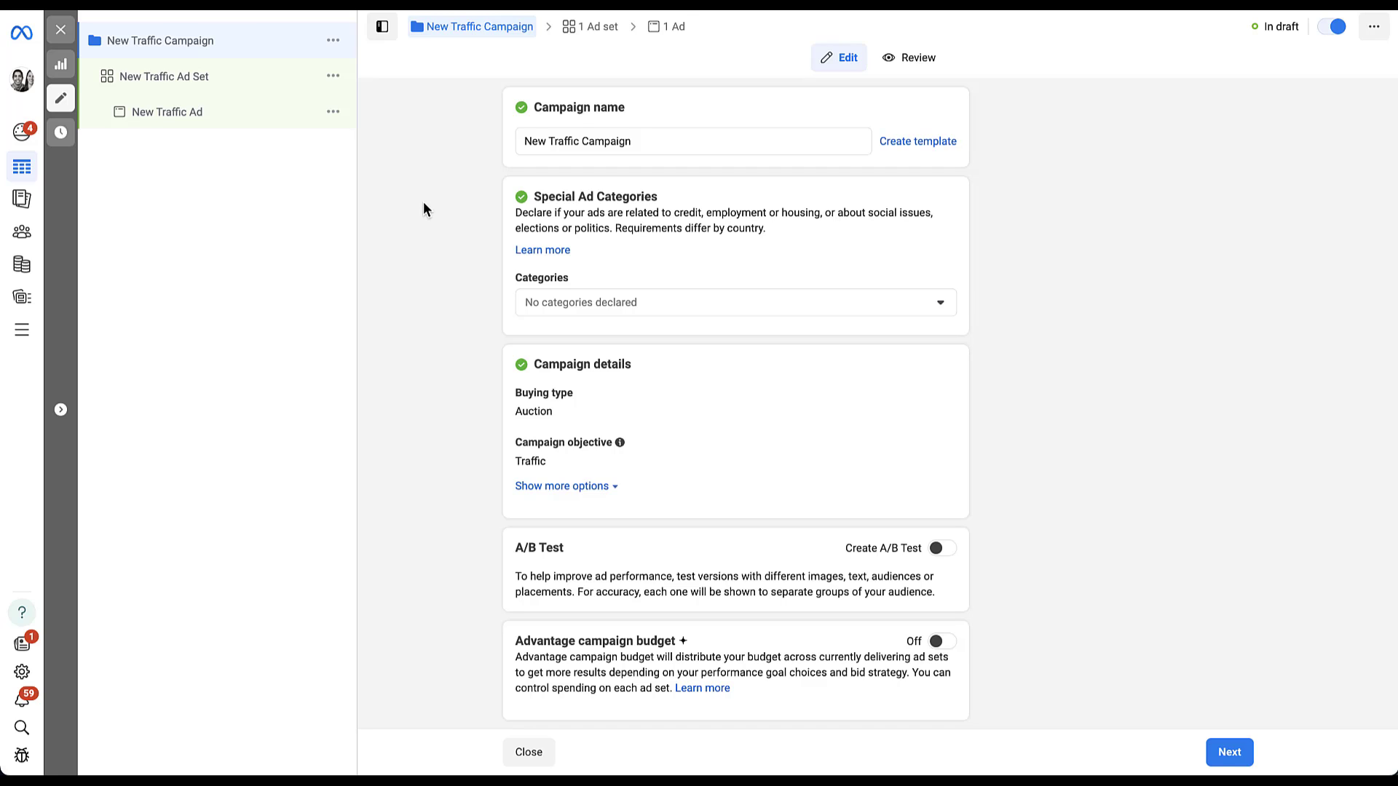
# Step: Open the New Traffic Ad Set from the campaign tree
pyautogui.click(230, 82)
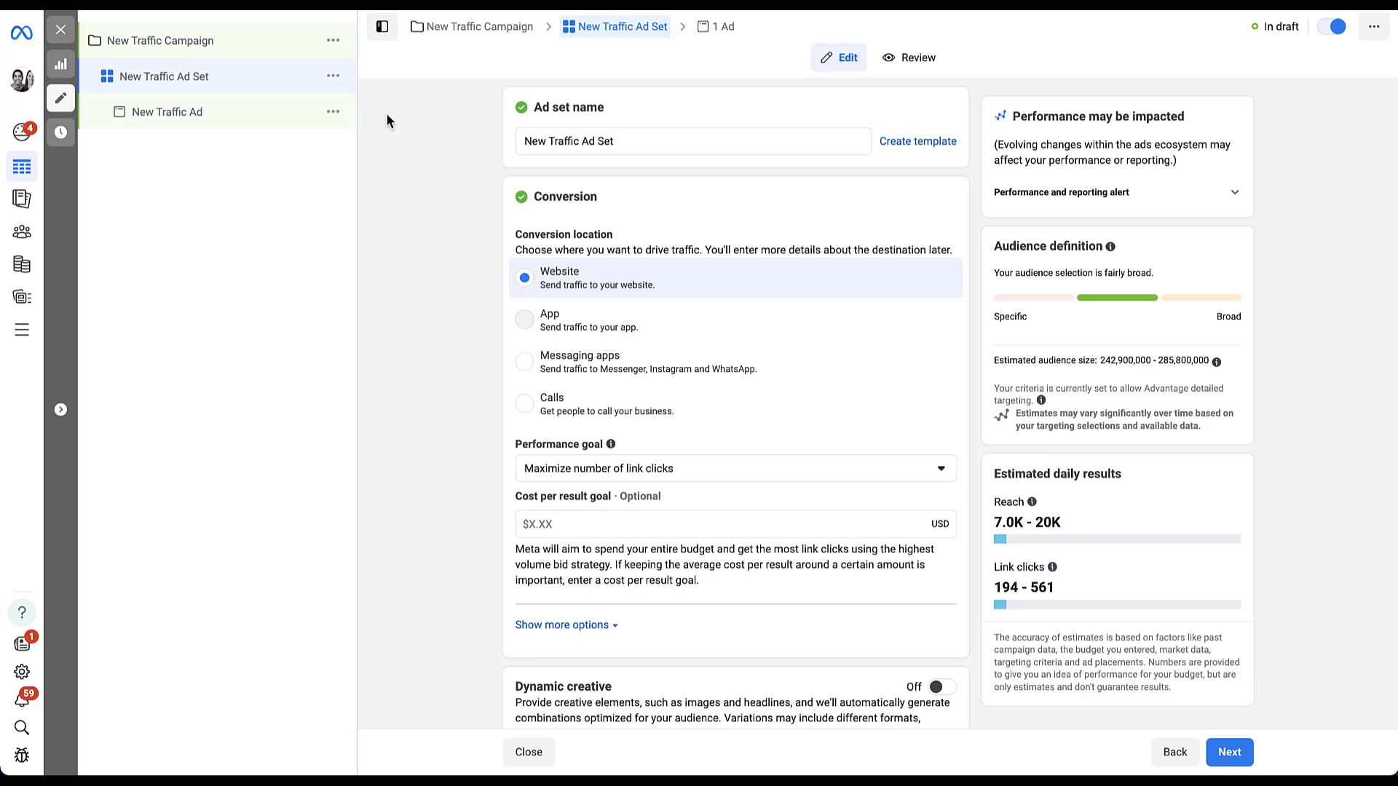
pyautogui.scroll(-5, 387, 120)
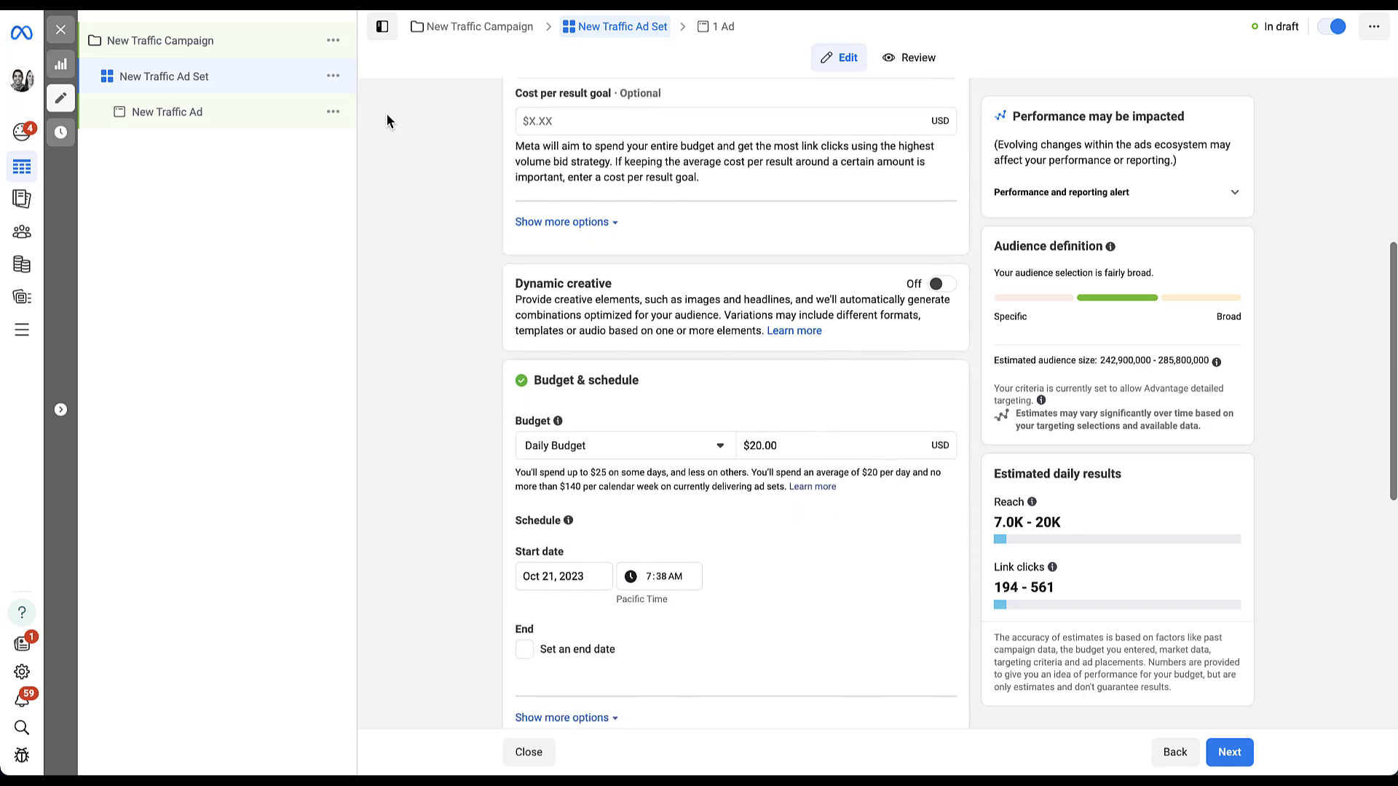
pyautogui.scroll(-5, 386, 120)
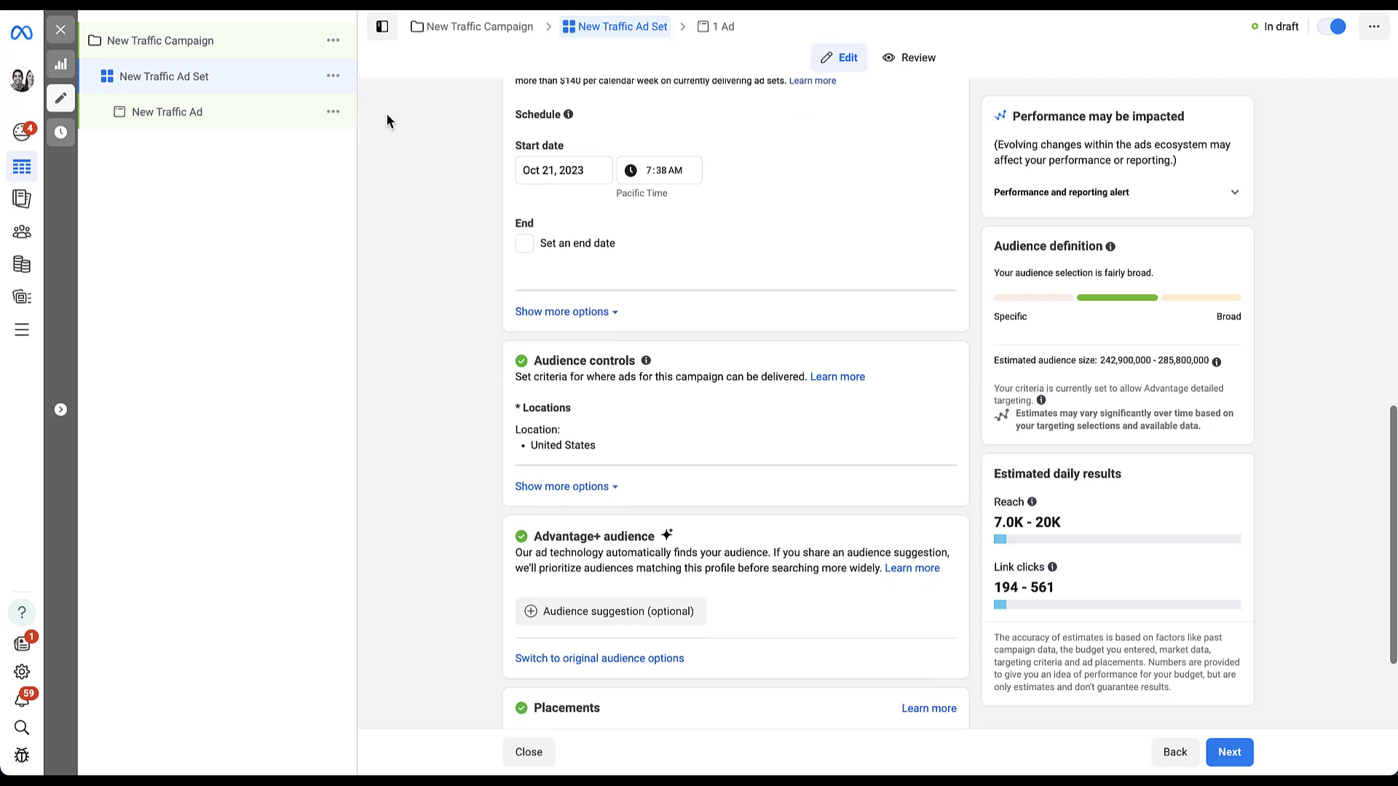
pyautogui.scroll(-2, 386, 115)
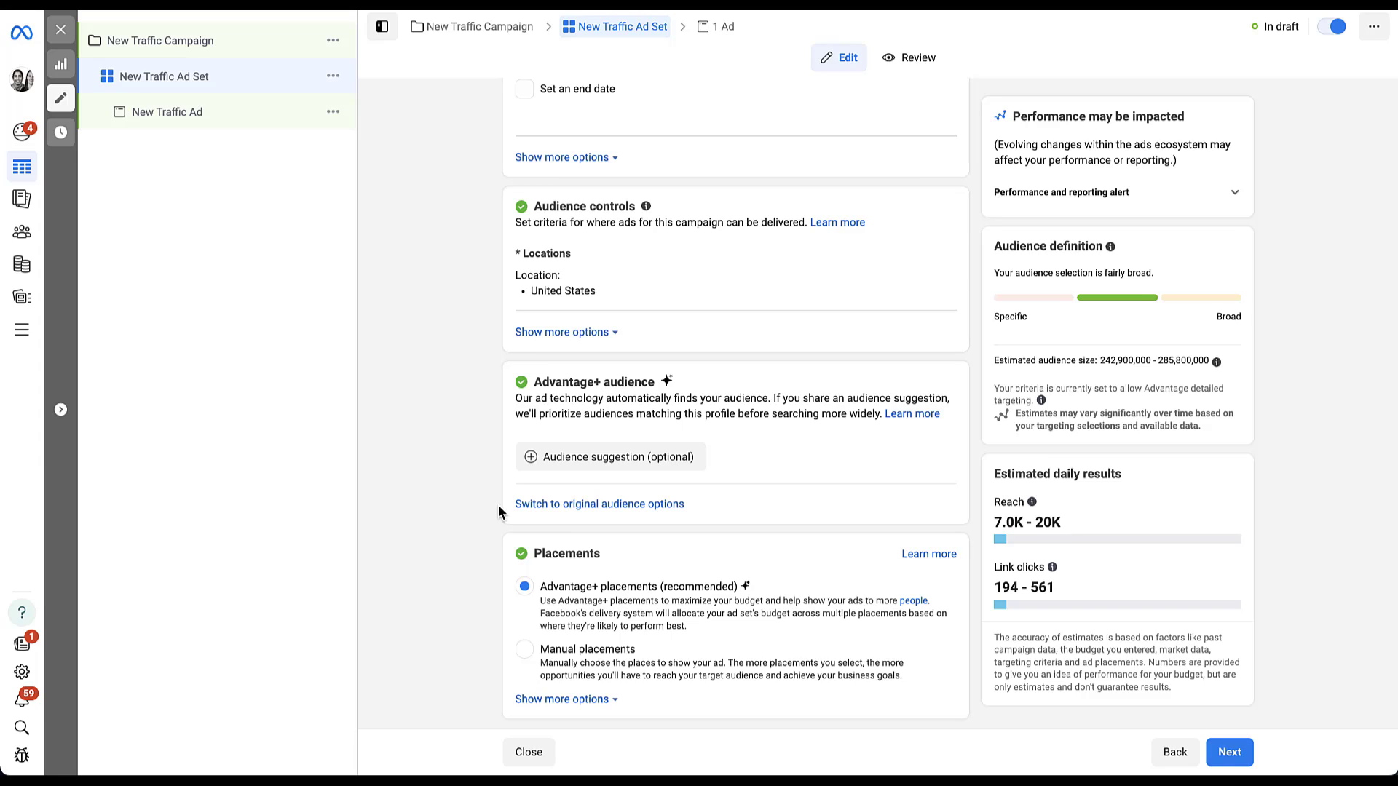
# Step: Switch the ad set to original audience options and confirm using the original audience
pyautogui.click(565, 505)
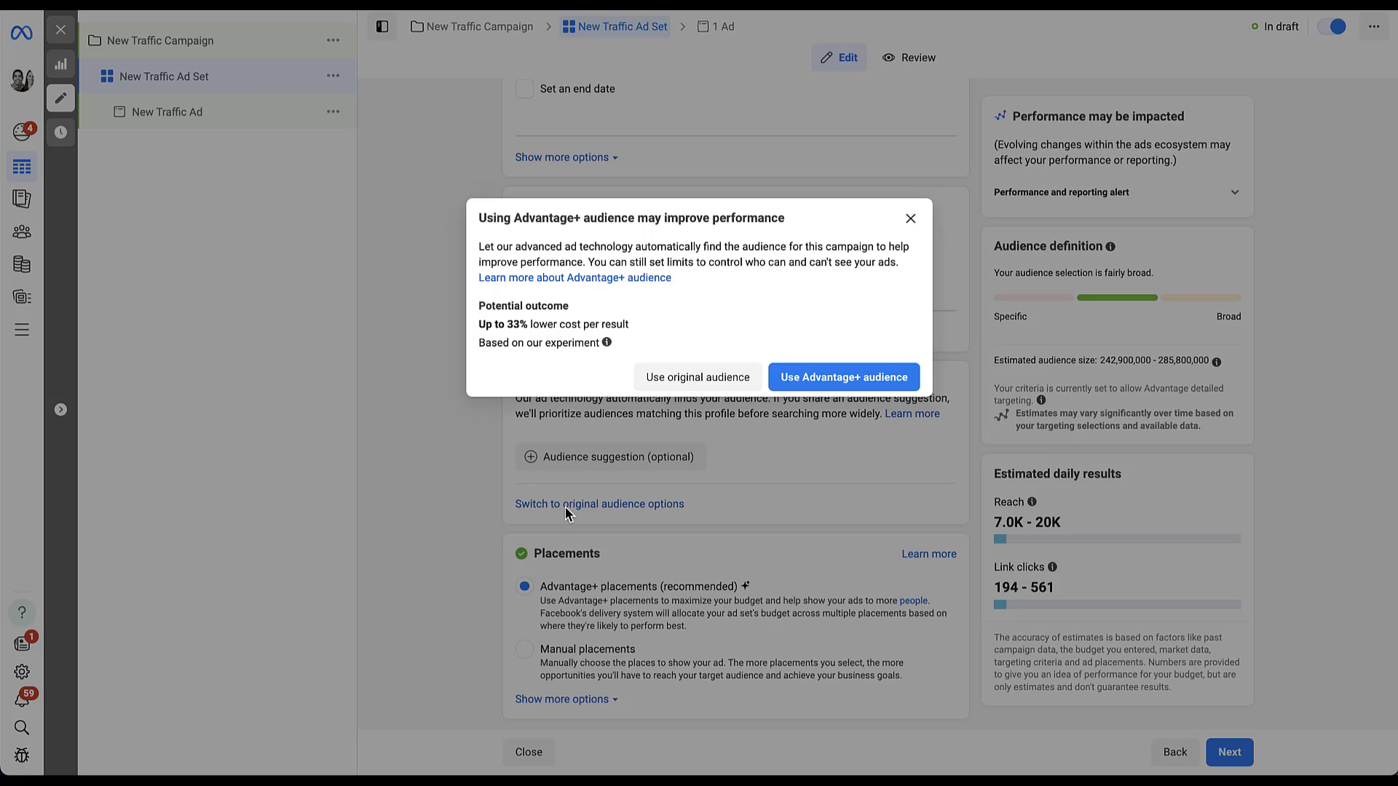
pyautogui.click(705, 380)
pyautogui.scroll(-3, 463, 377)
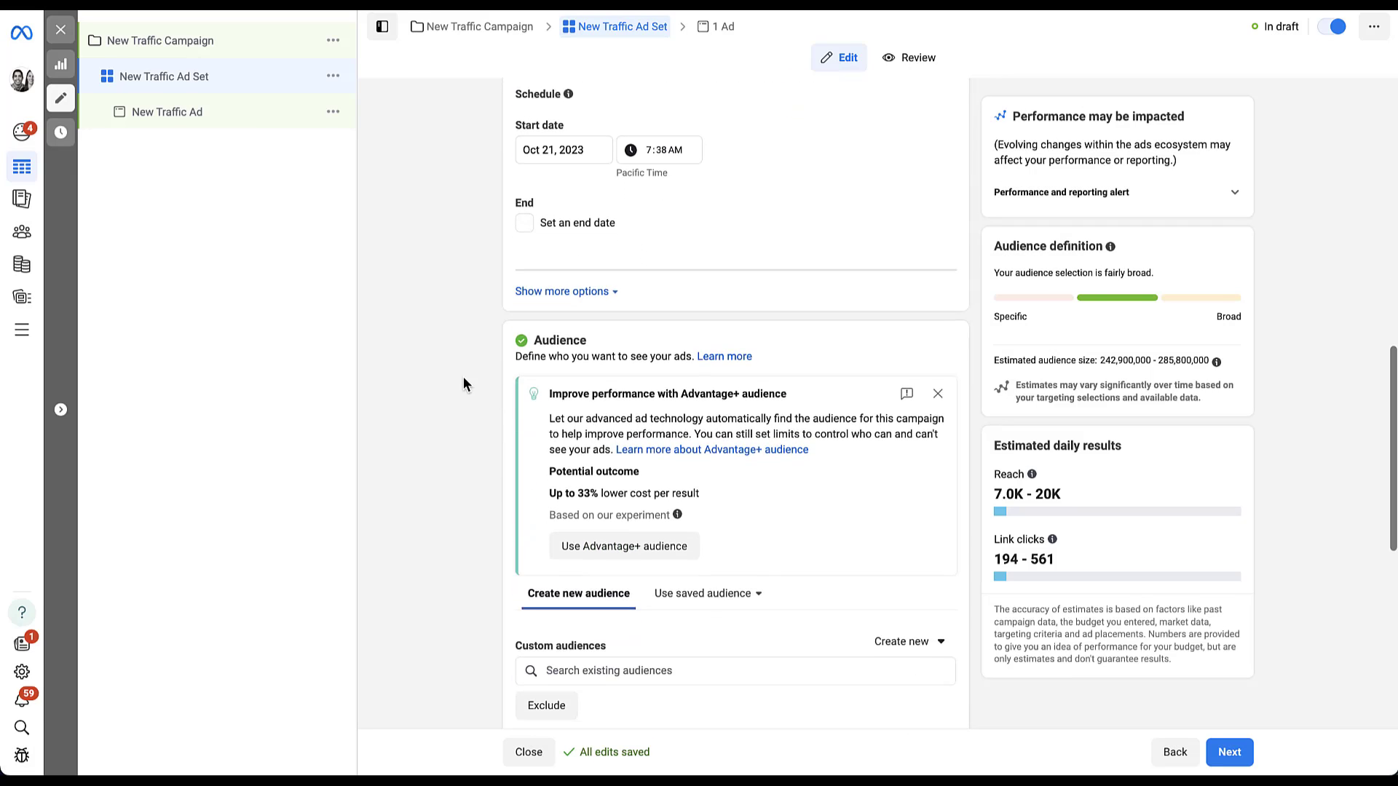
pyautogui.scroll(-3, 463, 377)
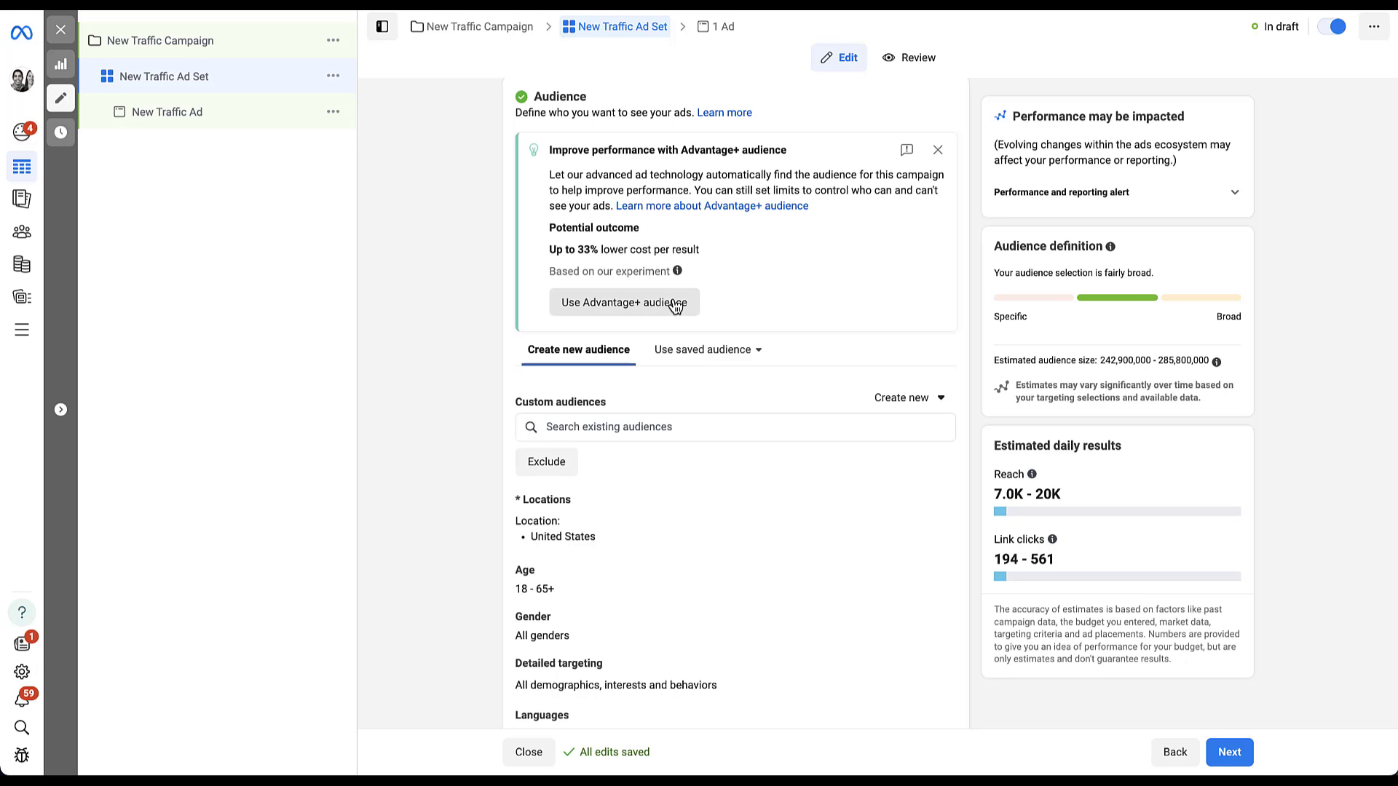
# Step: Close the 'Improve performance with Advantage+ audience' card
pyautogui.click(939, 152)
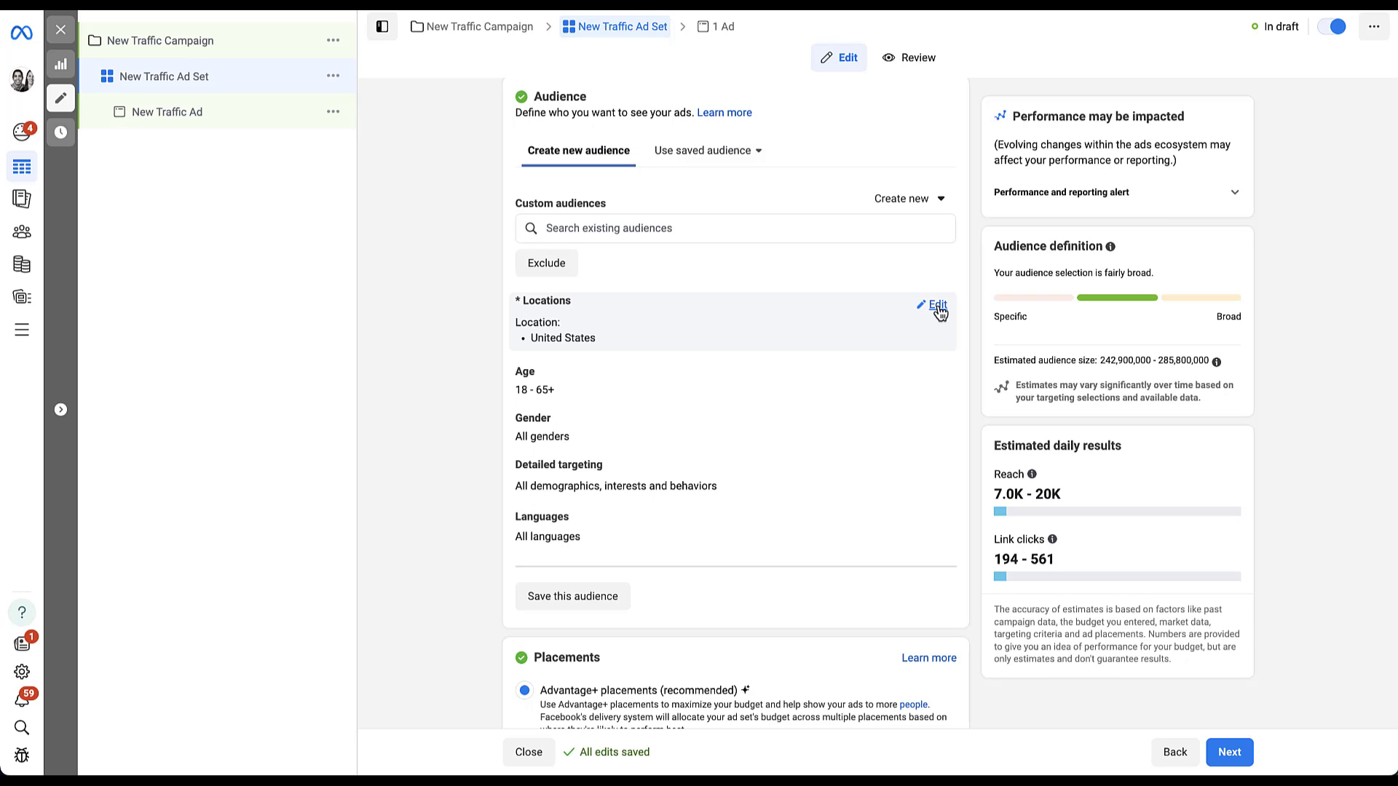
# Step: Edit the ad set Locations, activate the location search and zoom the map in closer
pyautogui.click(938, 306)
pyautogui.scroll(-3, 938, 311)
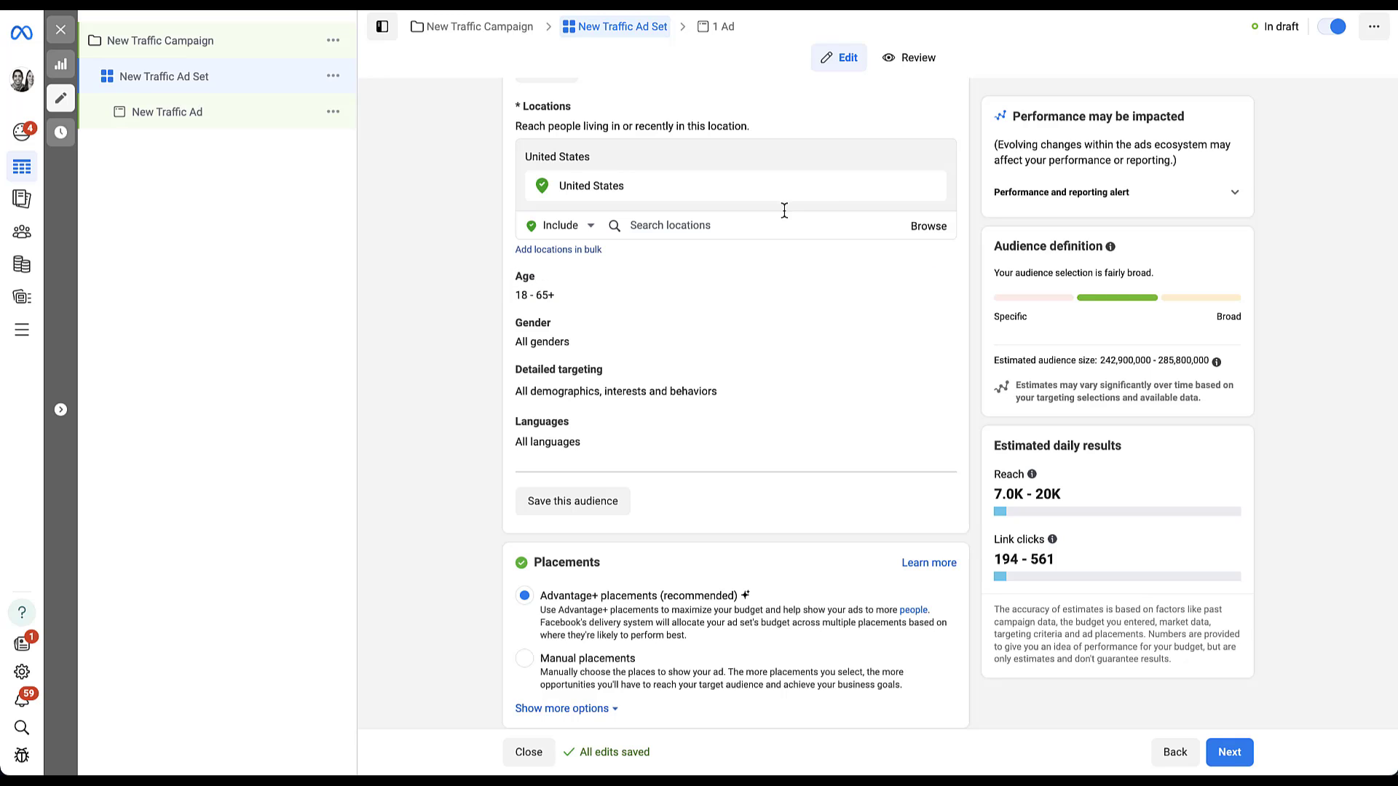
pyautogui.click(730, 224)
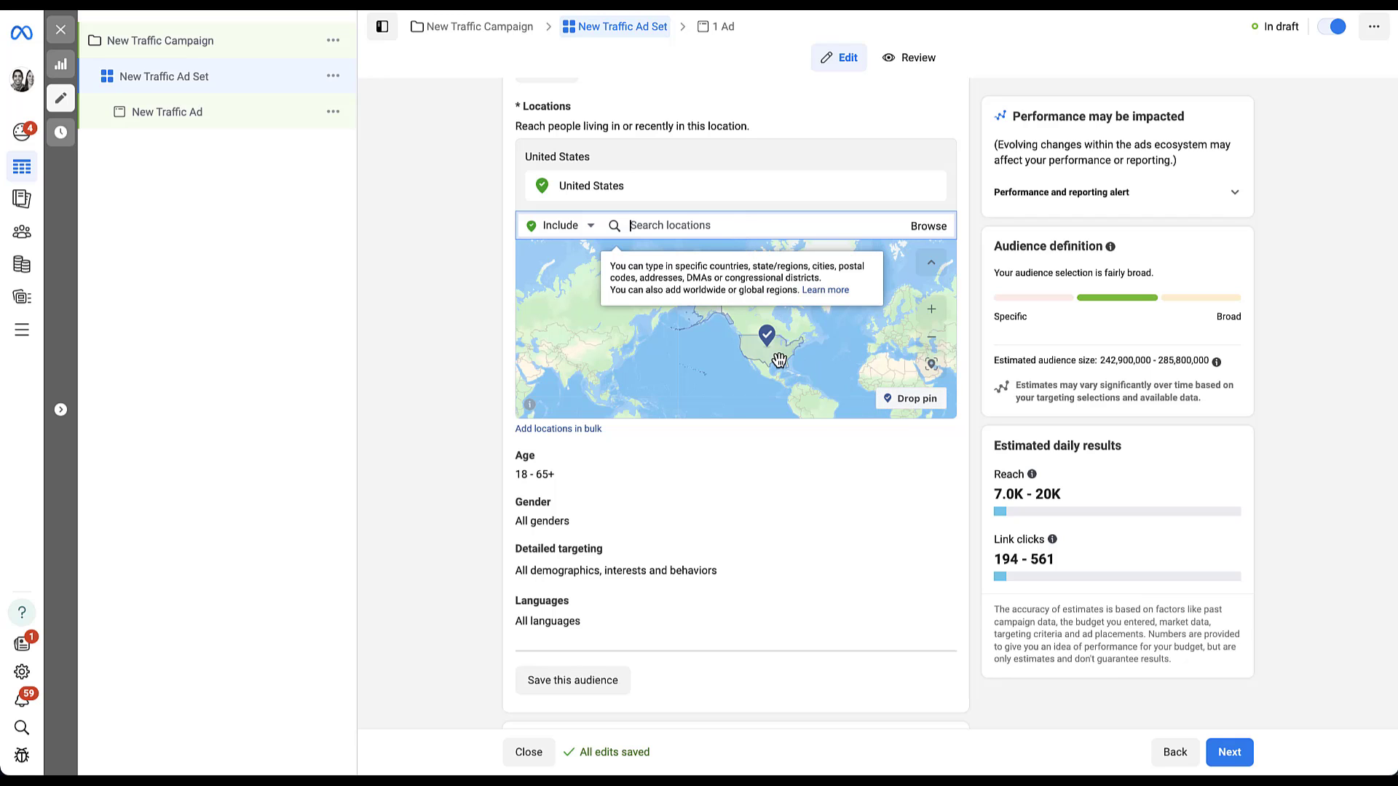
pyautogui.scroll(10, 779, 360)
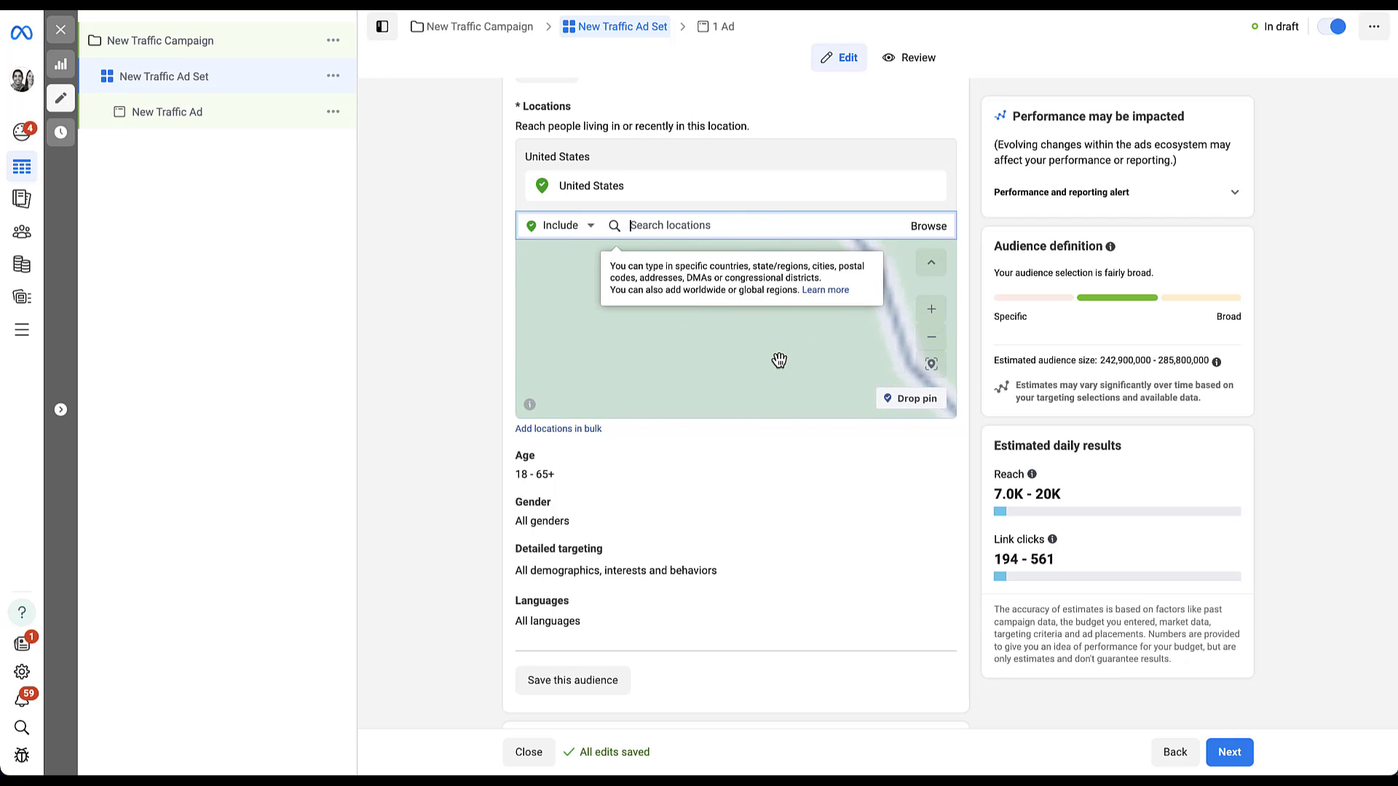
# Step: Drop a pin at (31.5600, -88.3266) and set its targeting radius to 26 miles
pyautogui.click(912, 398)
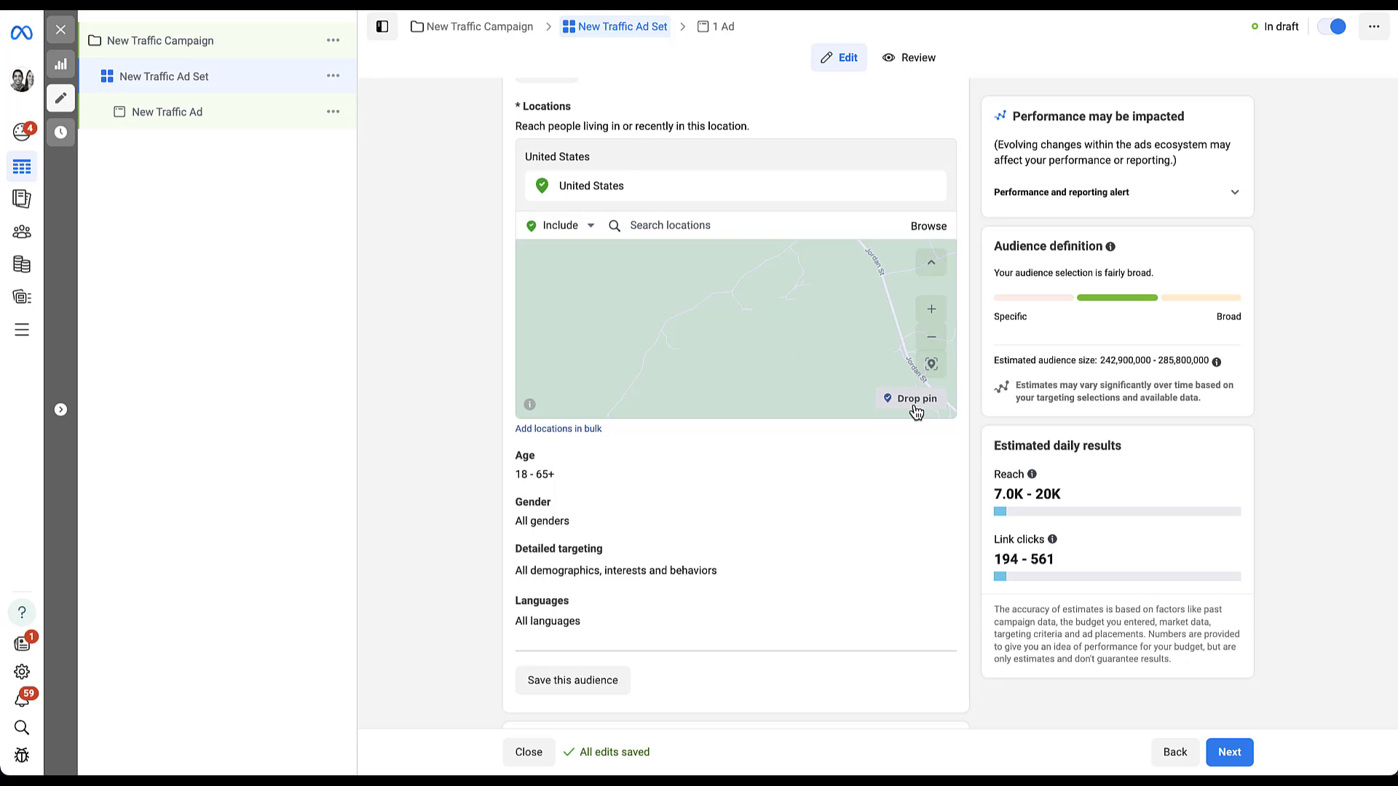
pyautogui.click(715, 326)
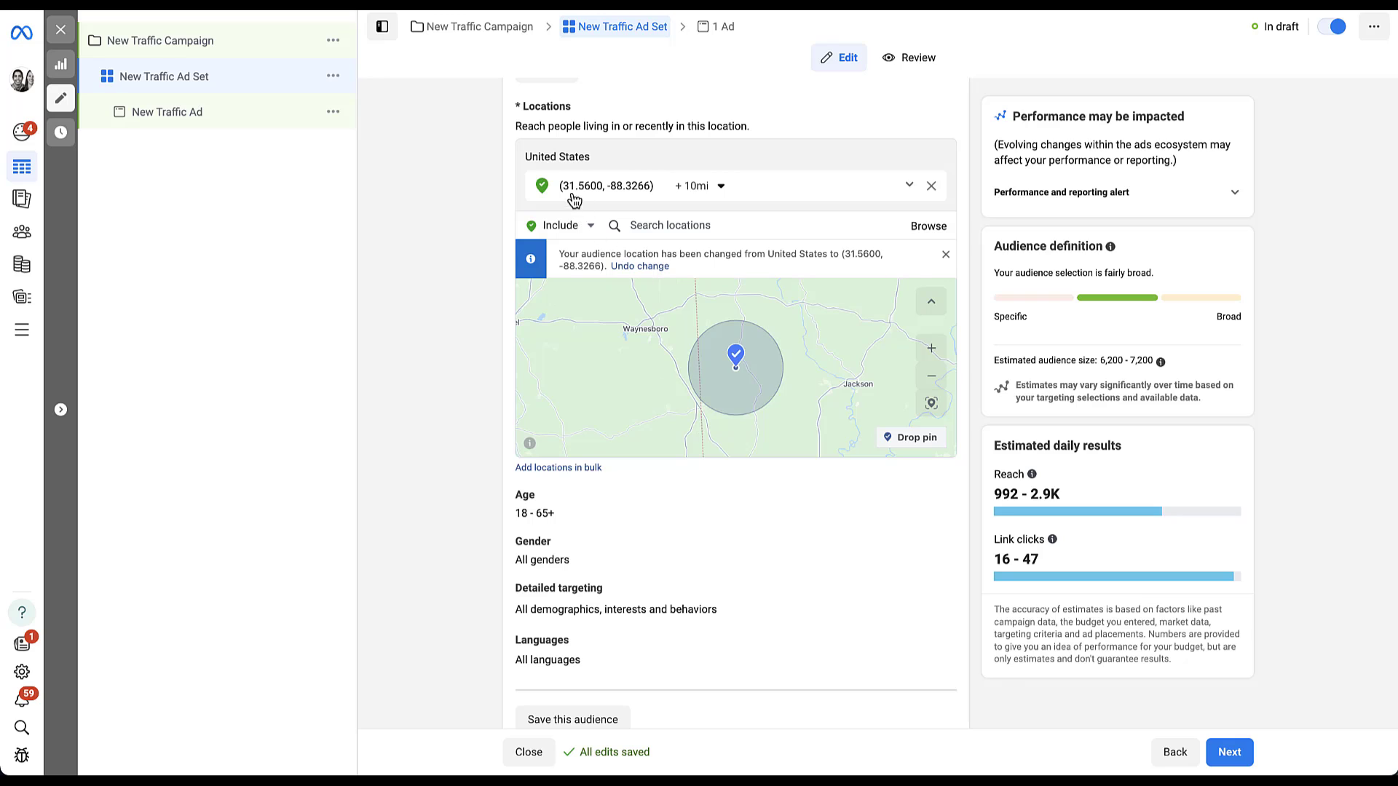
pyautogui.click(721, 187)
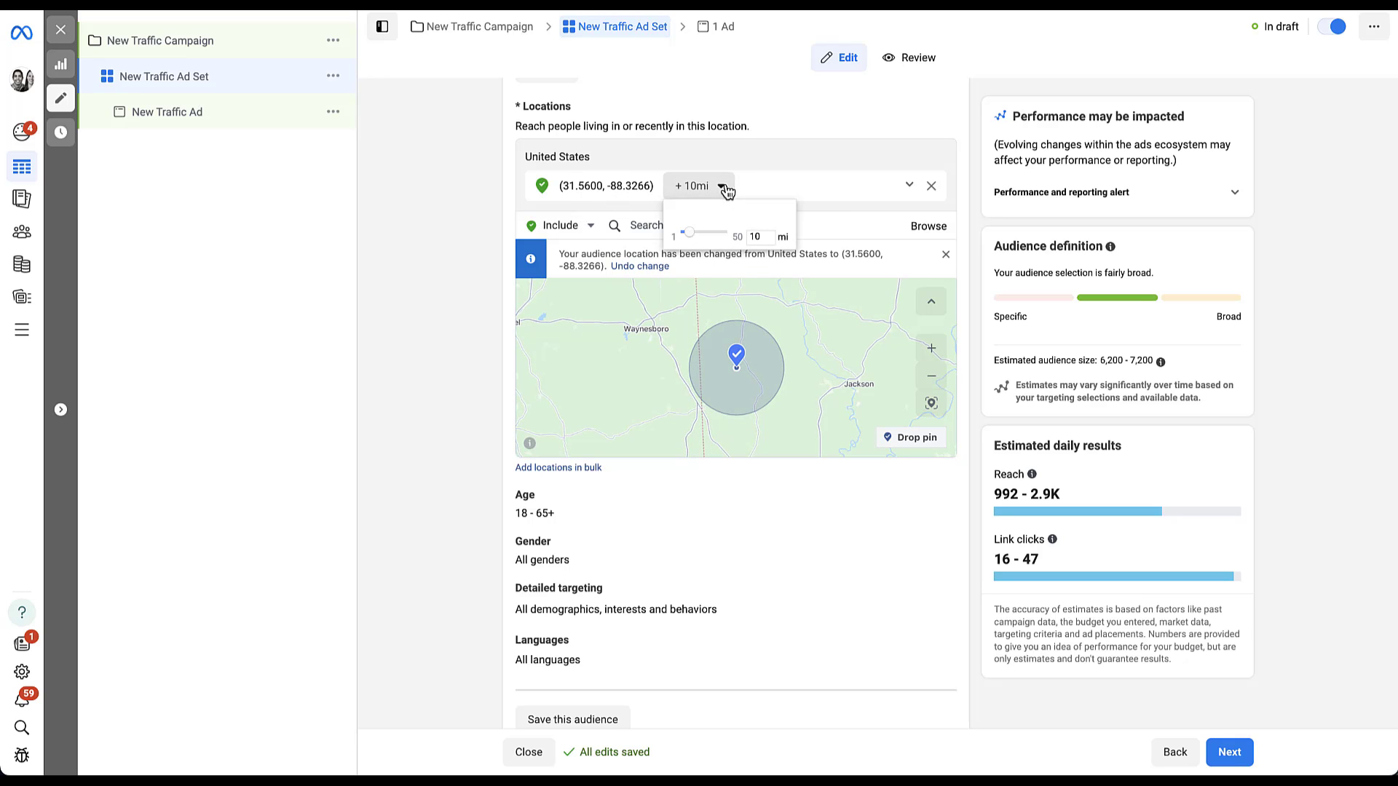
pyautogui.moveTo(710, 234); pyautogui.dragTo(709, 236)
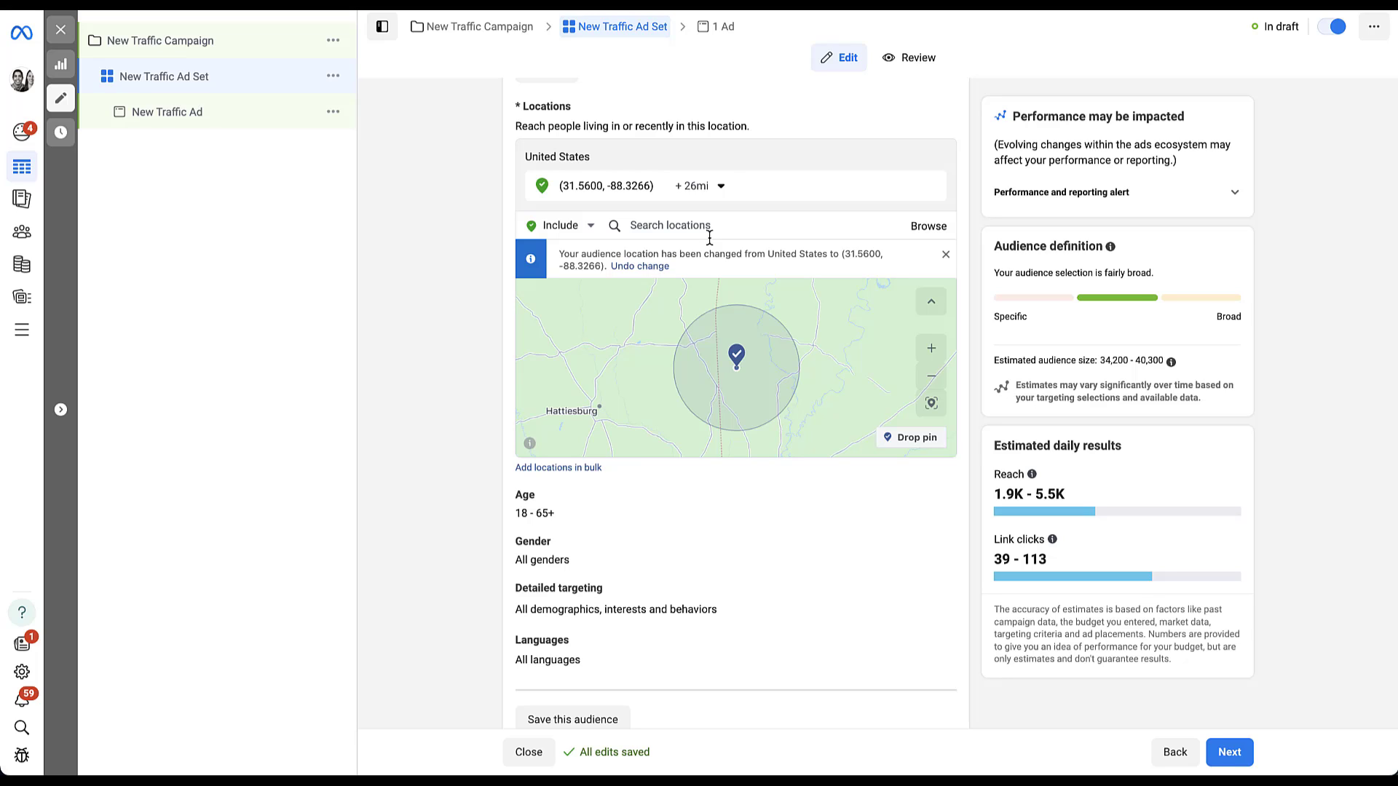
pyautogui.click(946, 255)
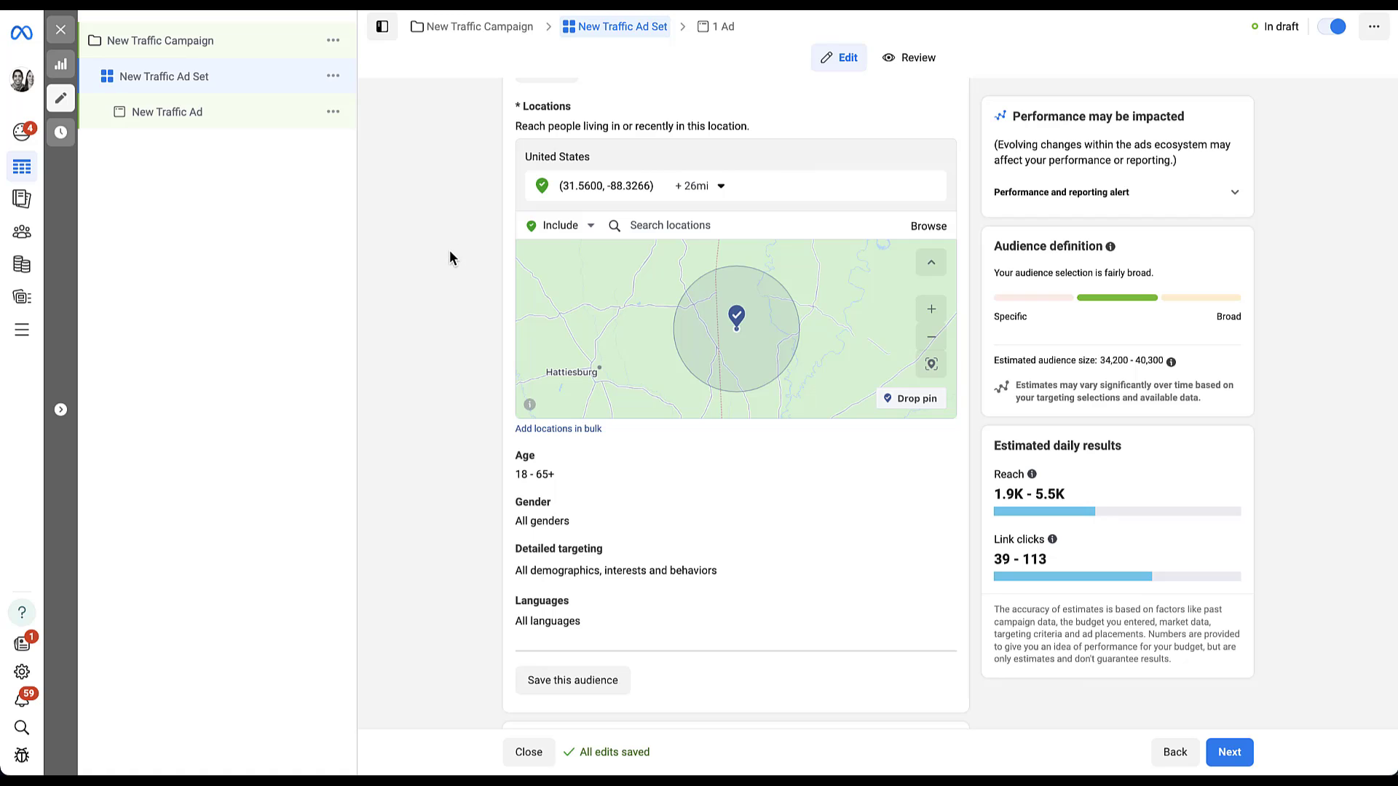
# Step: Scroll down past the 26-mile pin radius near Hattiesburg to the Age section
pyautogui.scroll(-3, 450, 252)
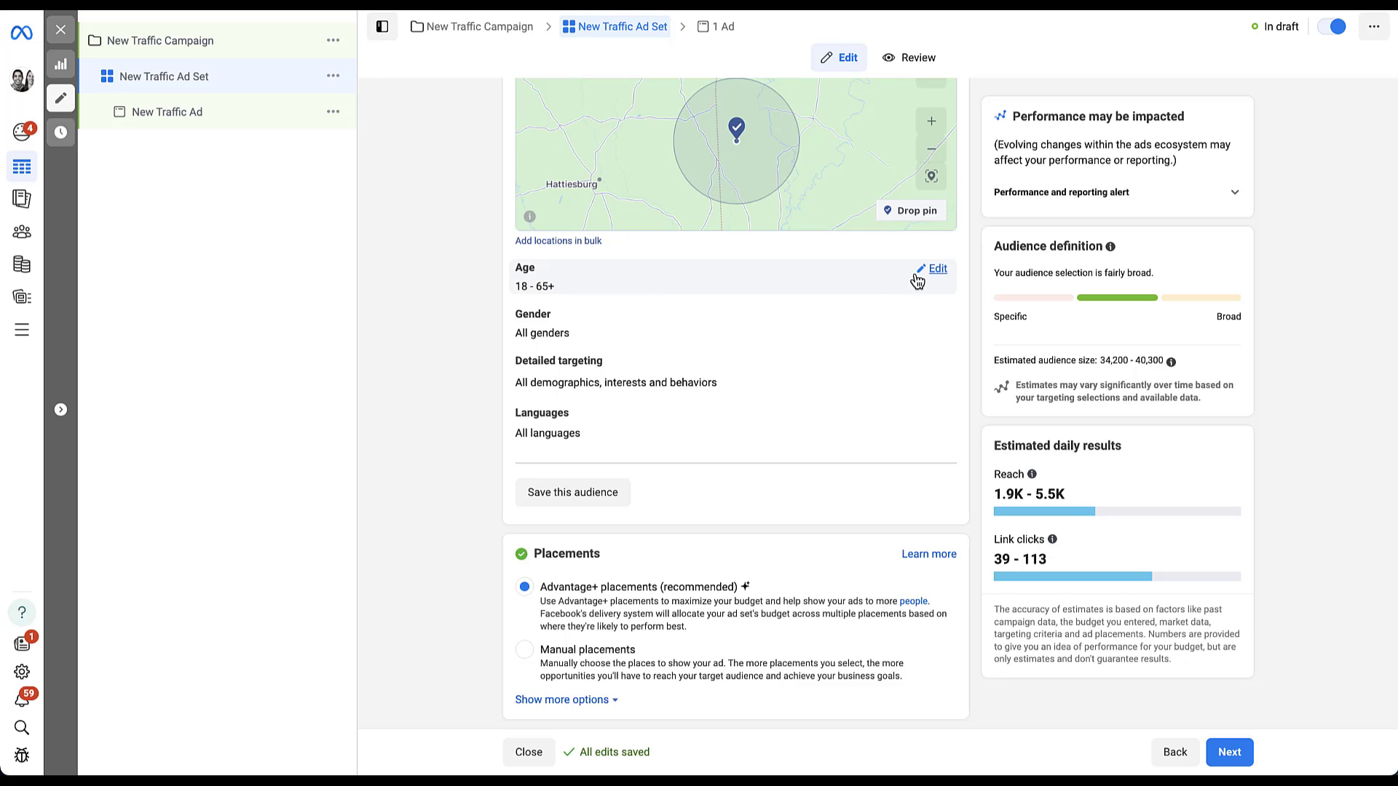
# Step: Keep the age range at 18 to 65+ and open Gender, leaving All genders selected
pyautogui.click(938, 269)
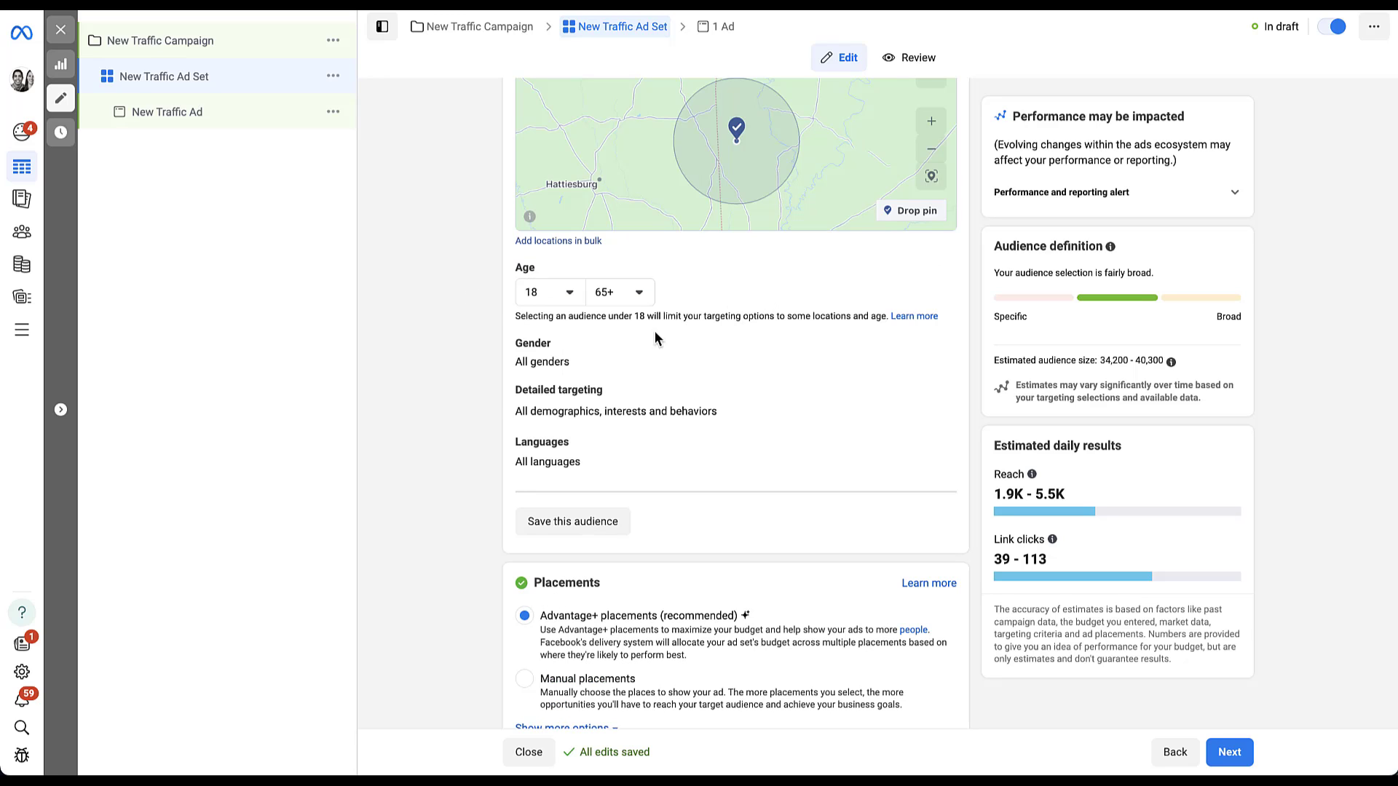
pyautogui.click(570, 296)
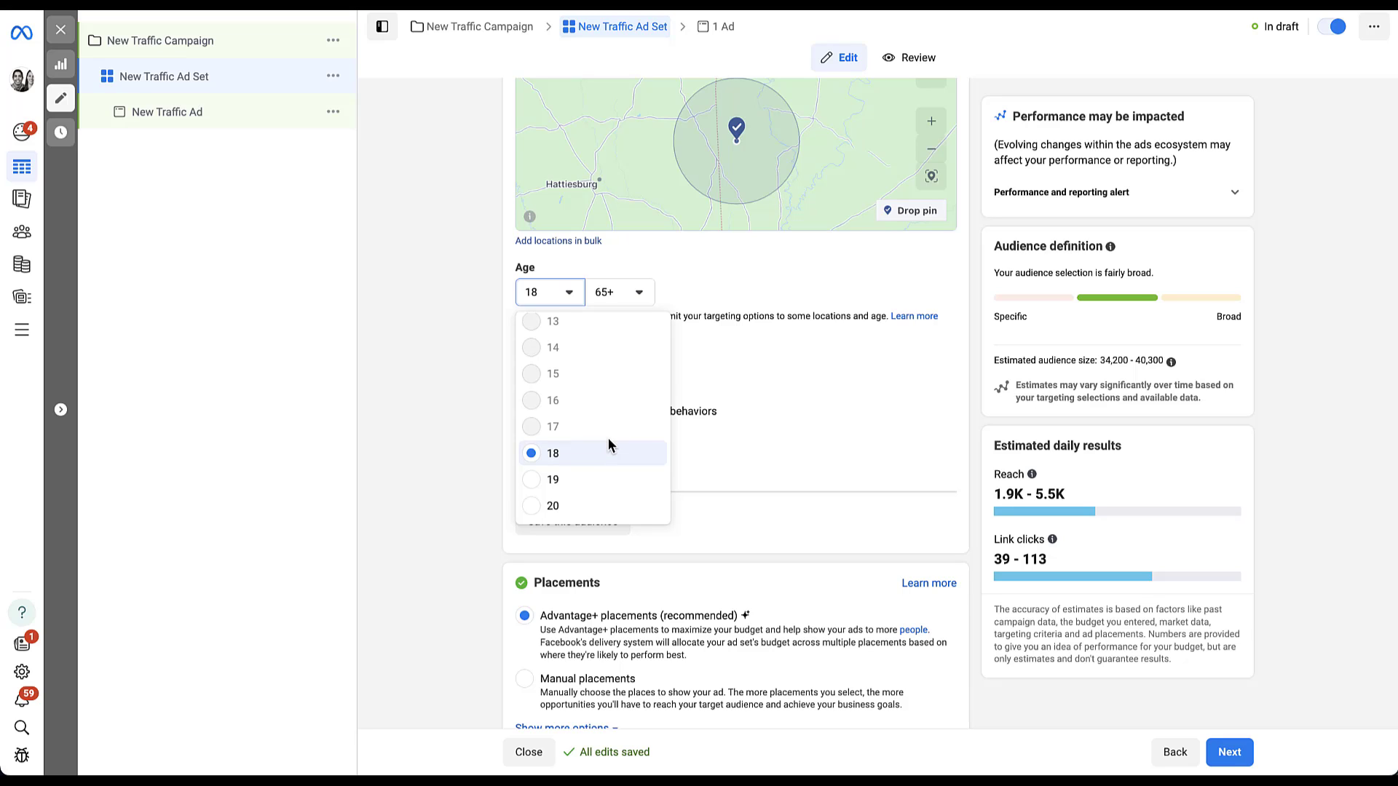
pyautogui.scroll(-3, 609, 438)
pyautogui.scroll(-15, 609, 438)
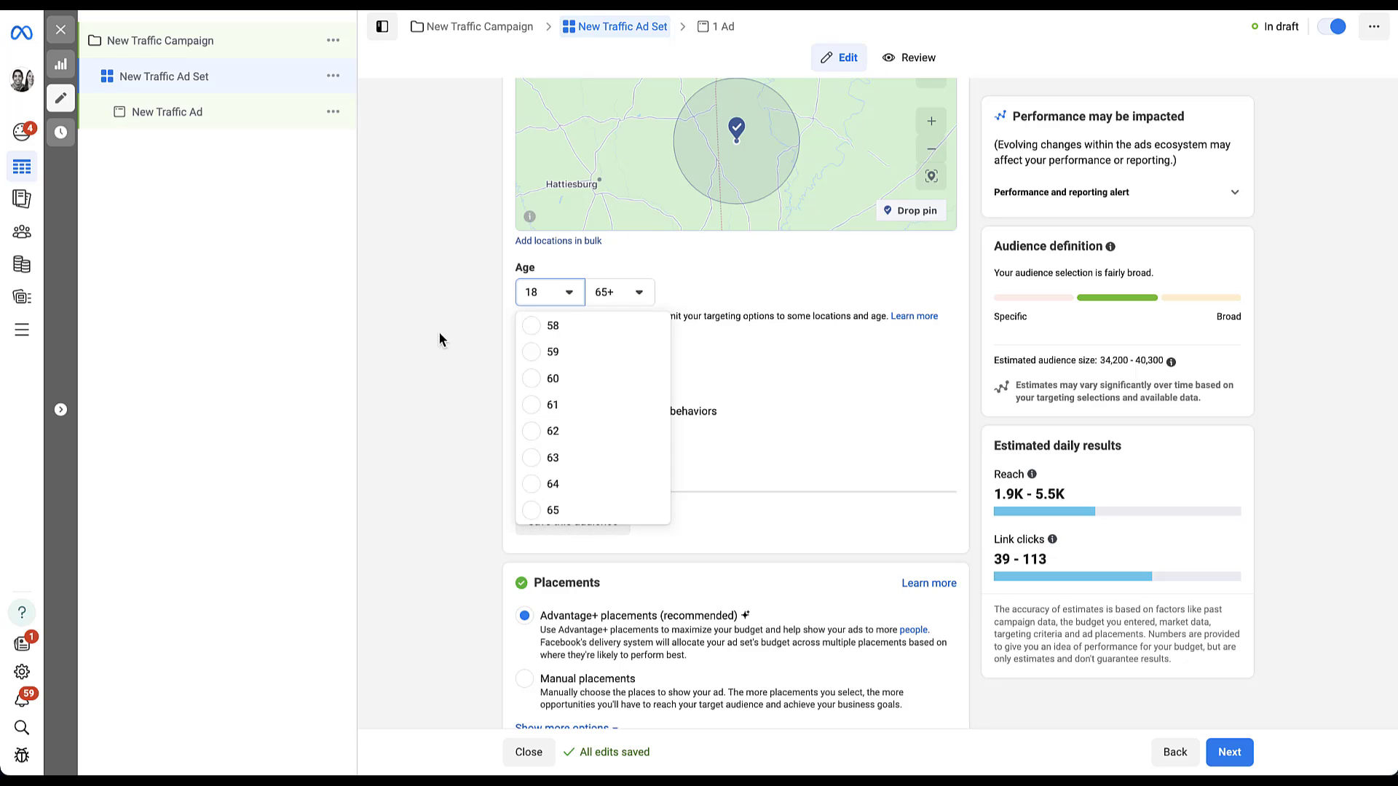
pyautogui.click(425, 309)
pyautogui.click(643, 295)
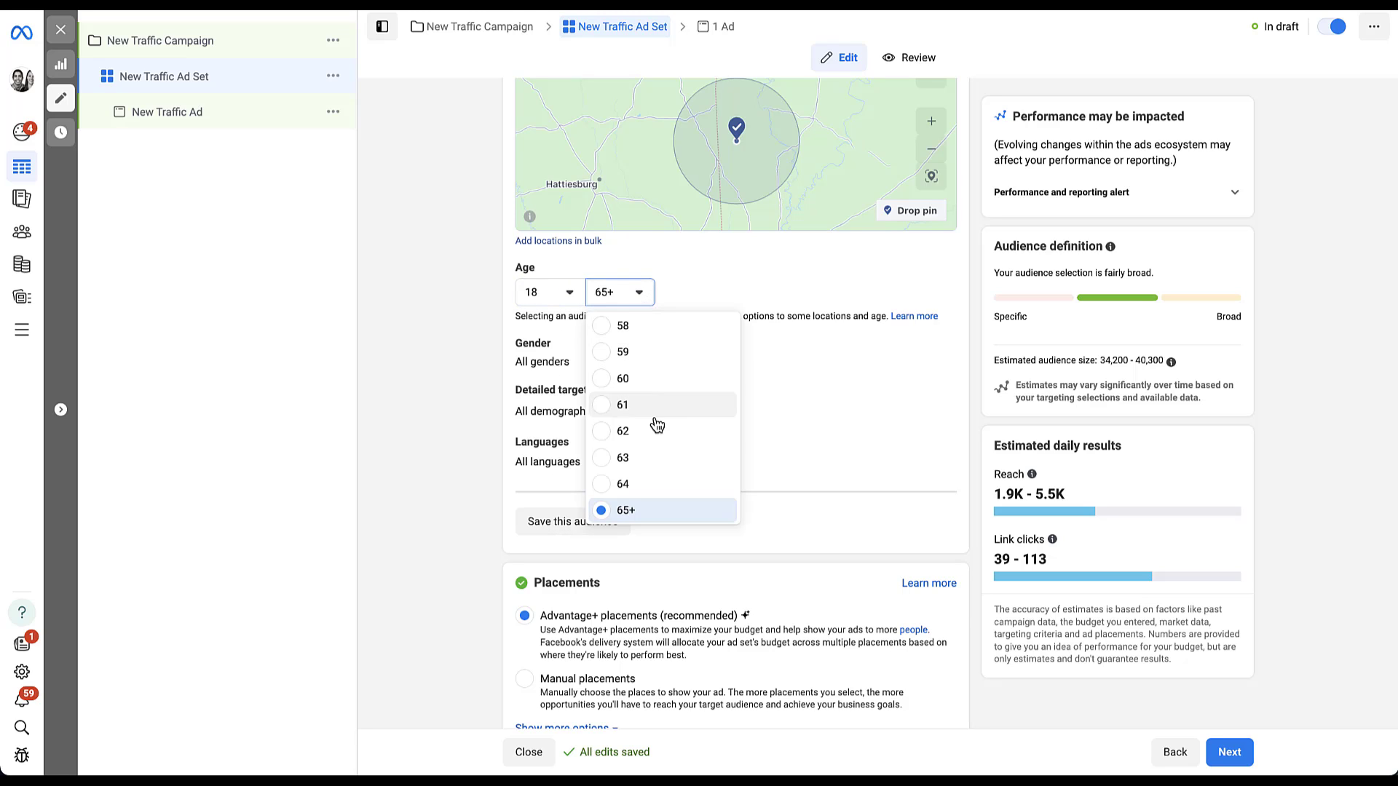
pyautogui.scroll(5, 659, 437)
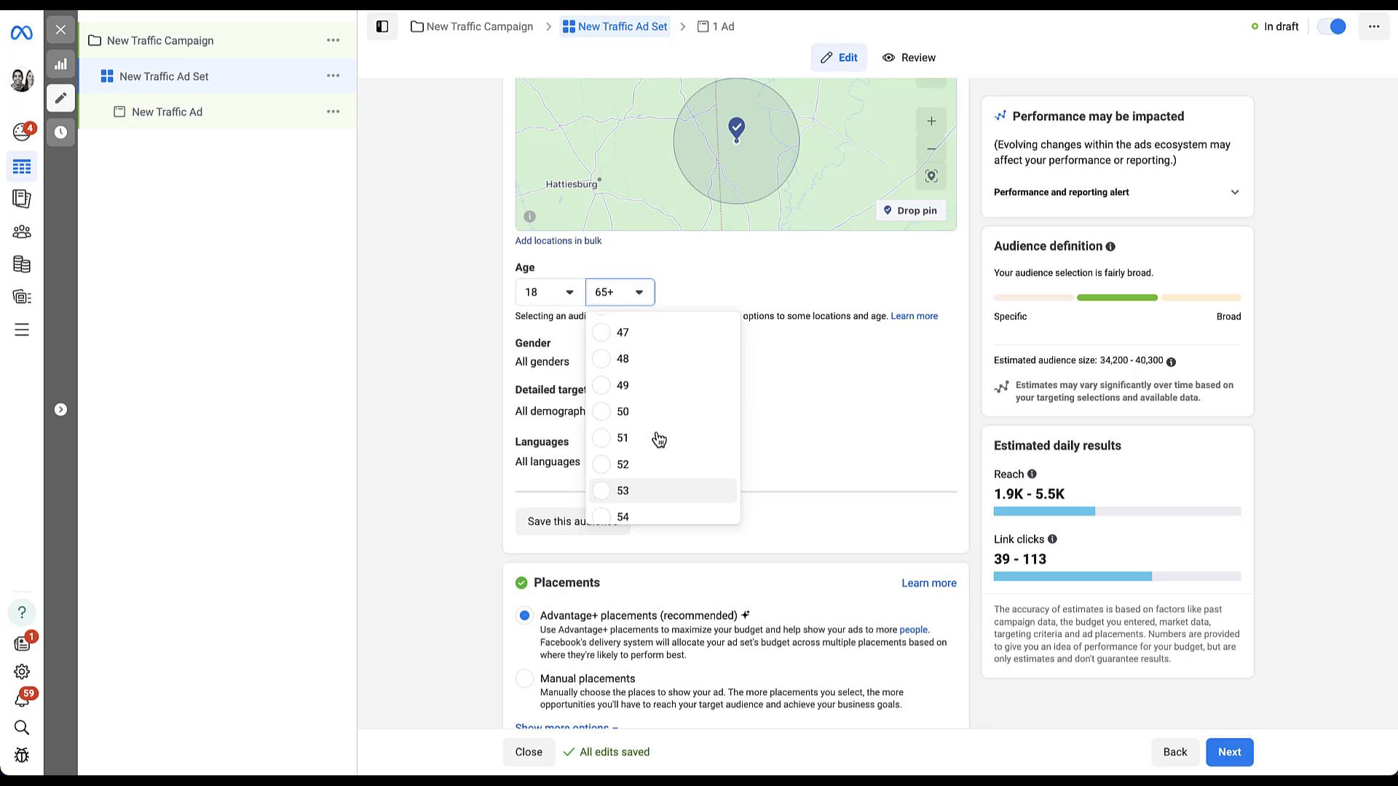
pyautogui.scroll(2, 680, 385)
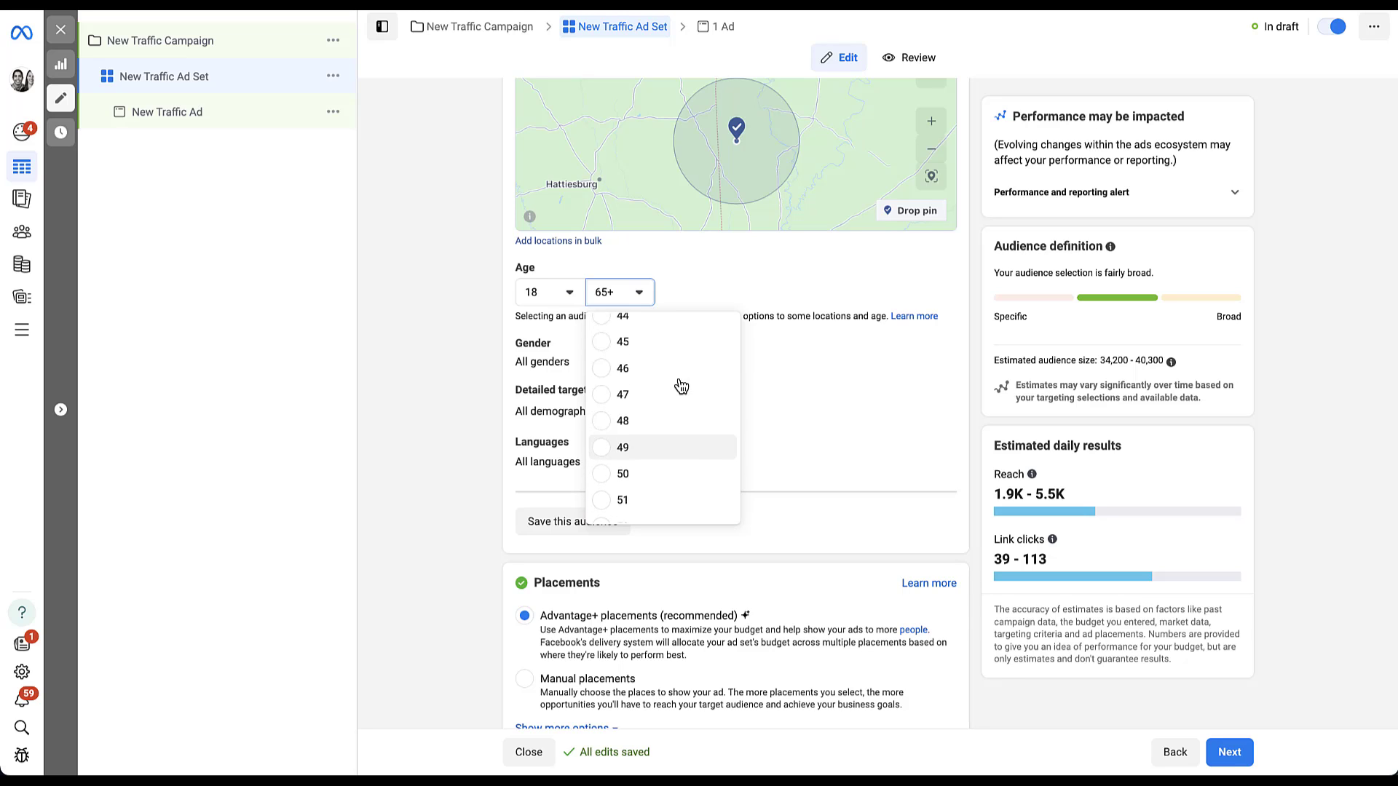
pyautogui.click(455, 289)
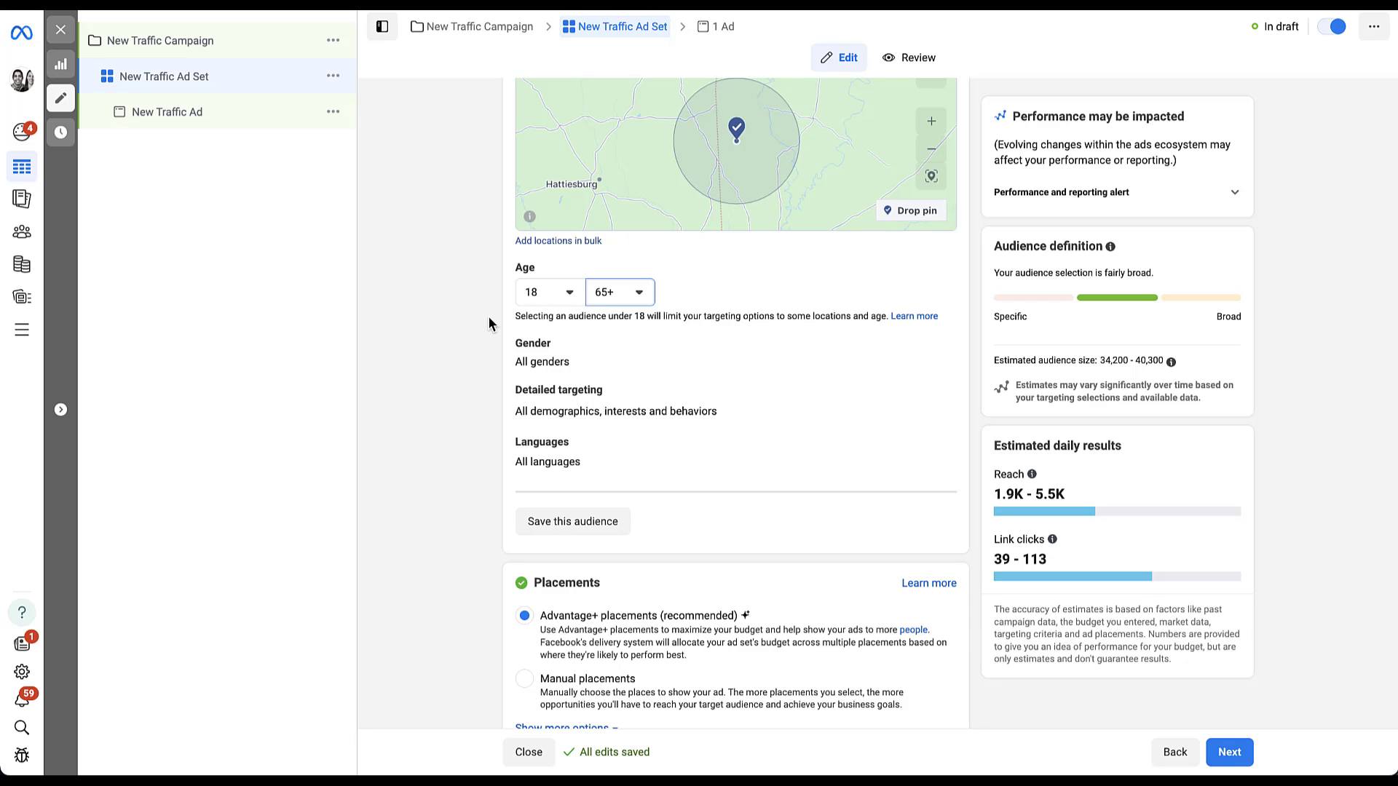
pyautogui.click(945, 345)
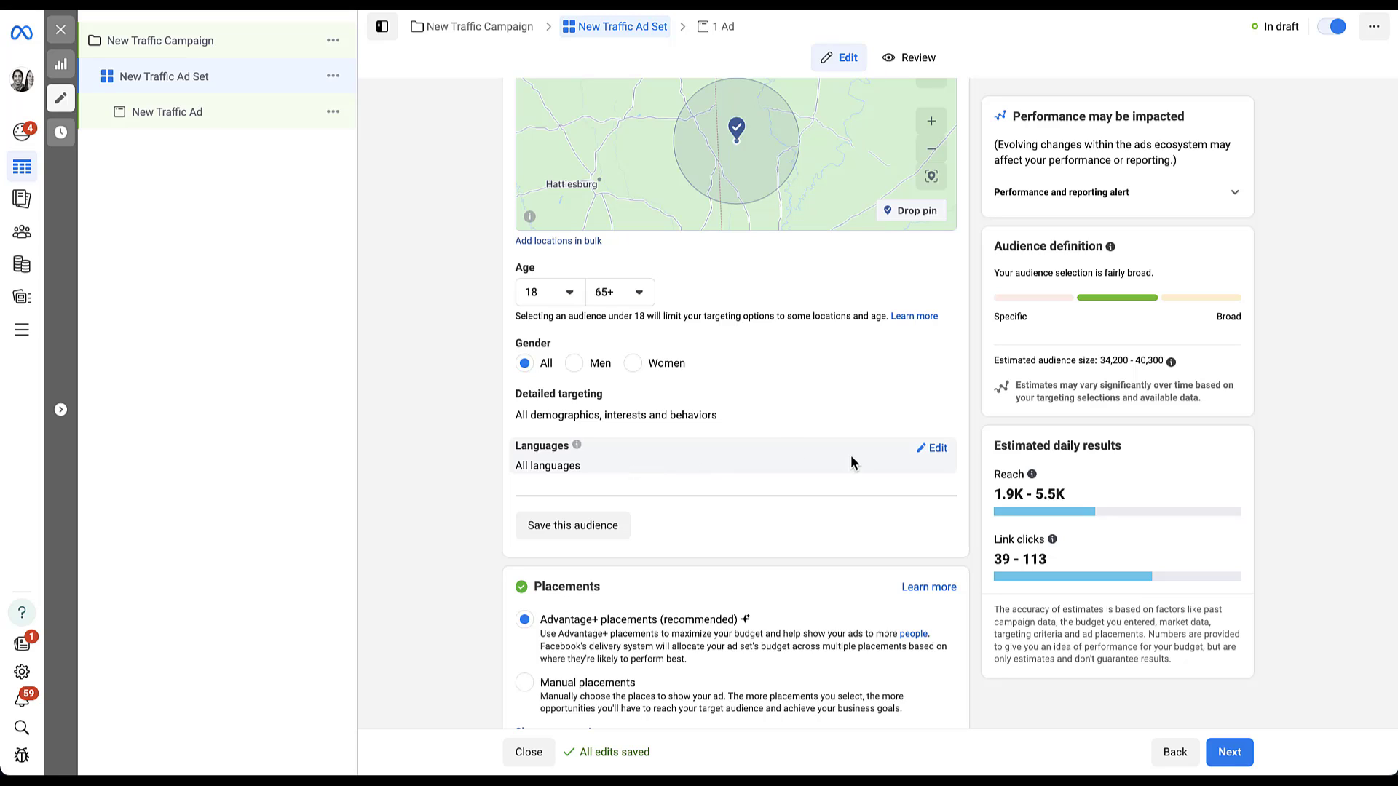
# Step: Preview language searches for 'd' and 'p', then clear them with no languages chosen
pyautogui.click(942, 449)
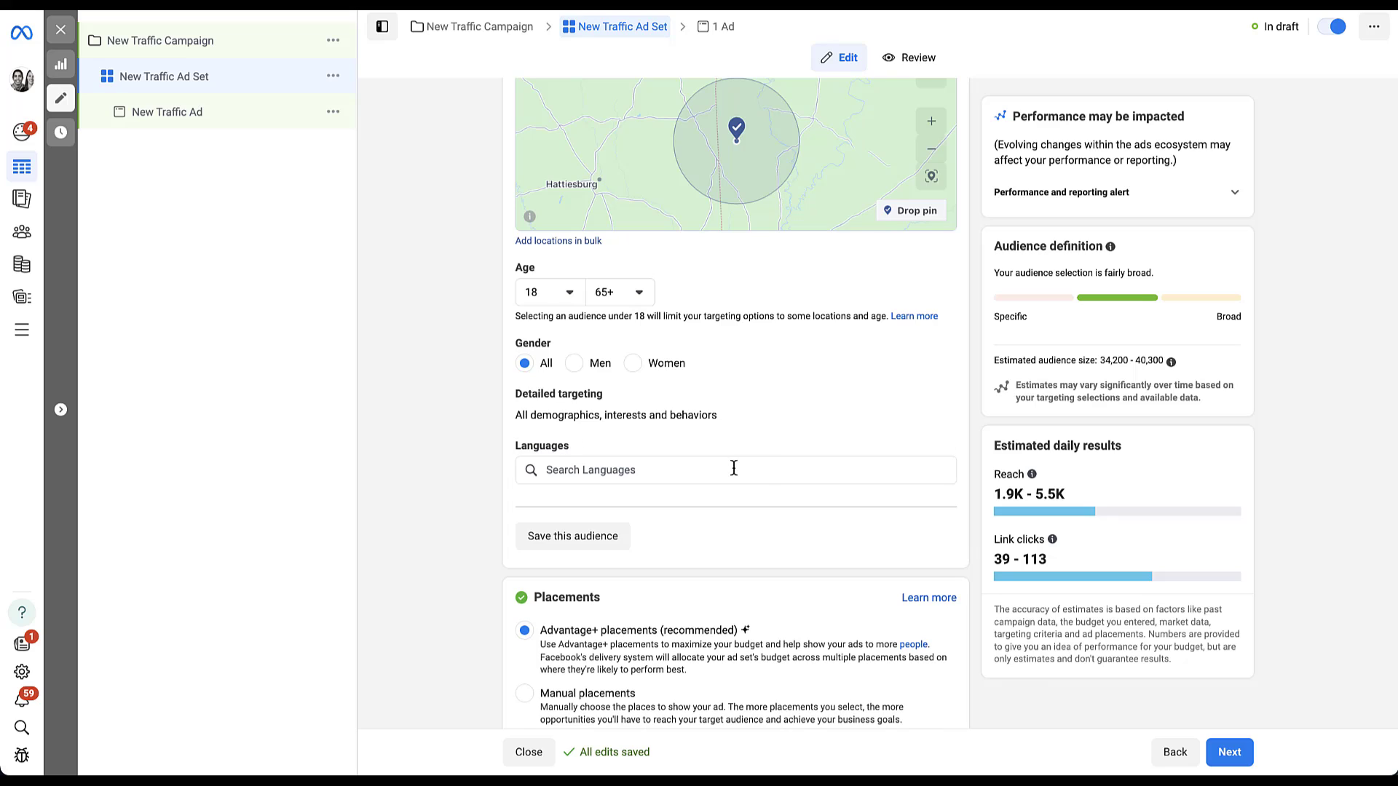
pyautogui.click(734, 469)
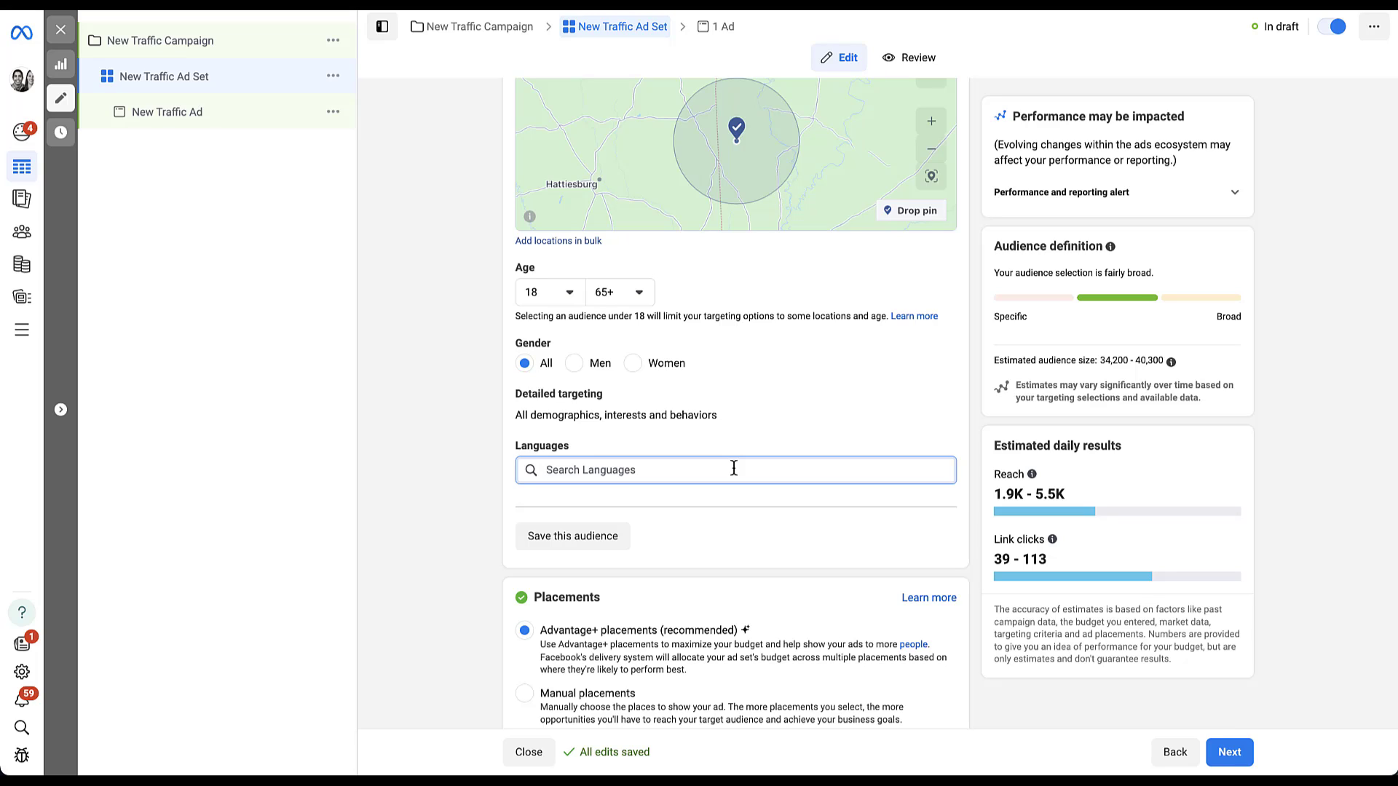
pyautogui.write('d')
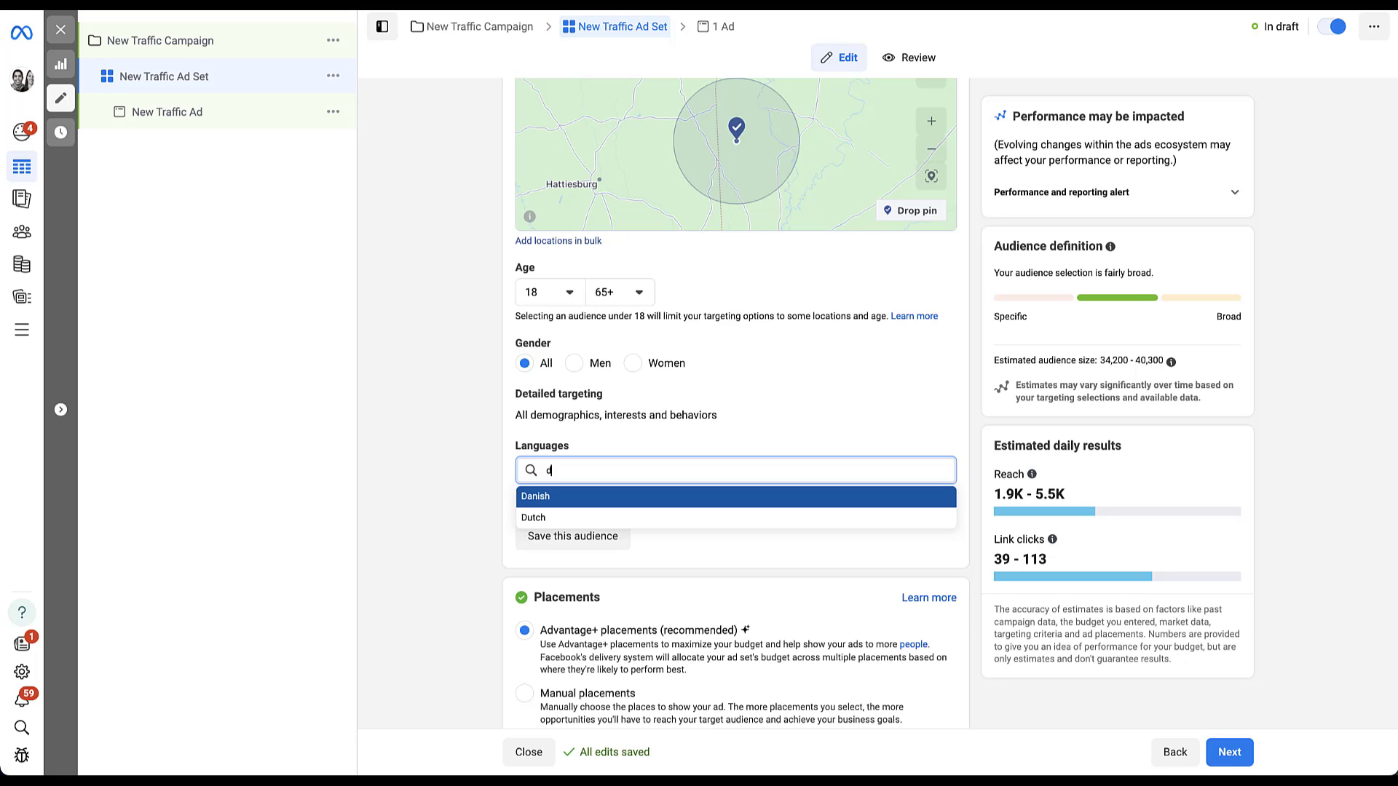
pyautogui.press('BackSpace')
pyautogui.write('p')
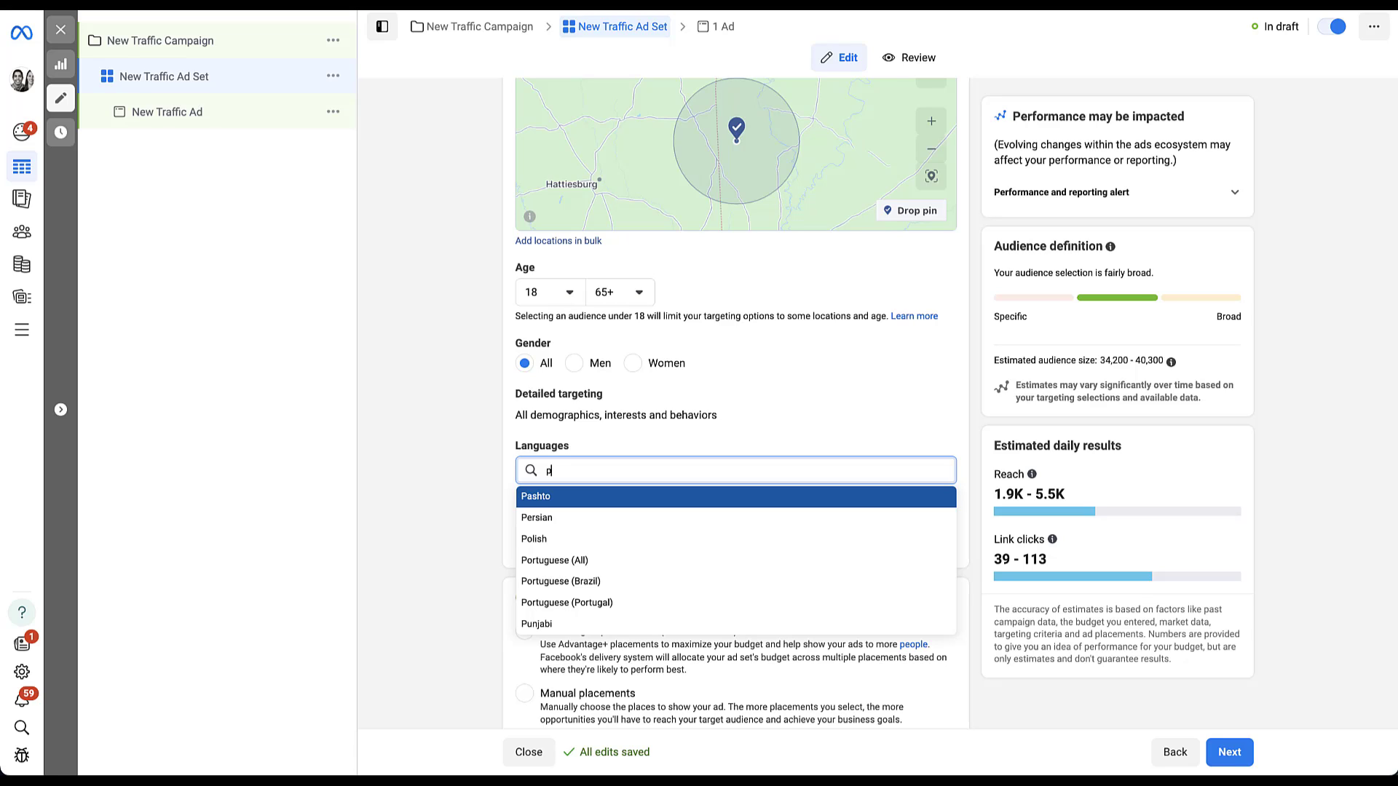
pyautogui.press('BackSpace')
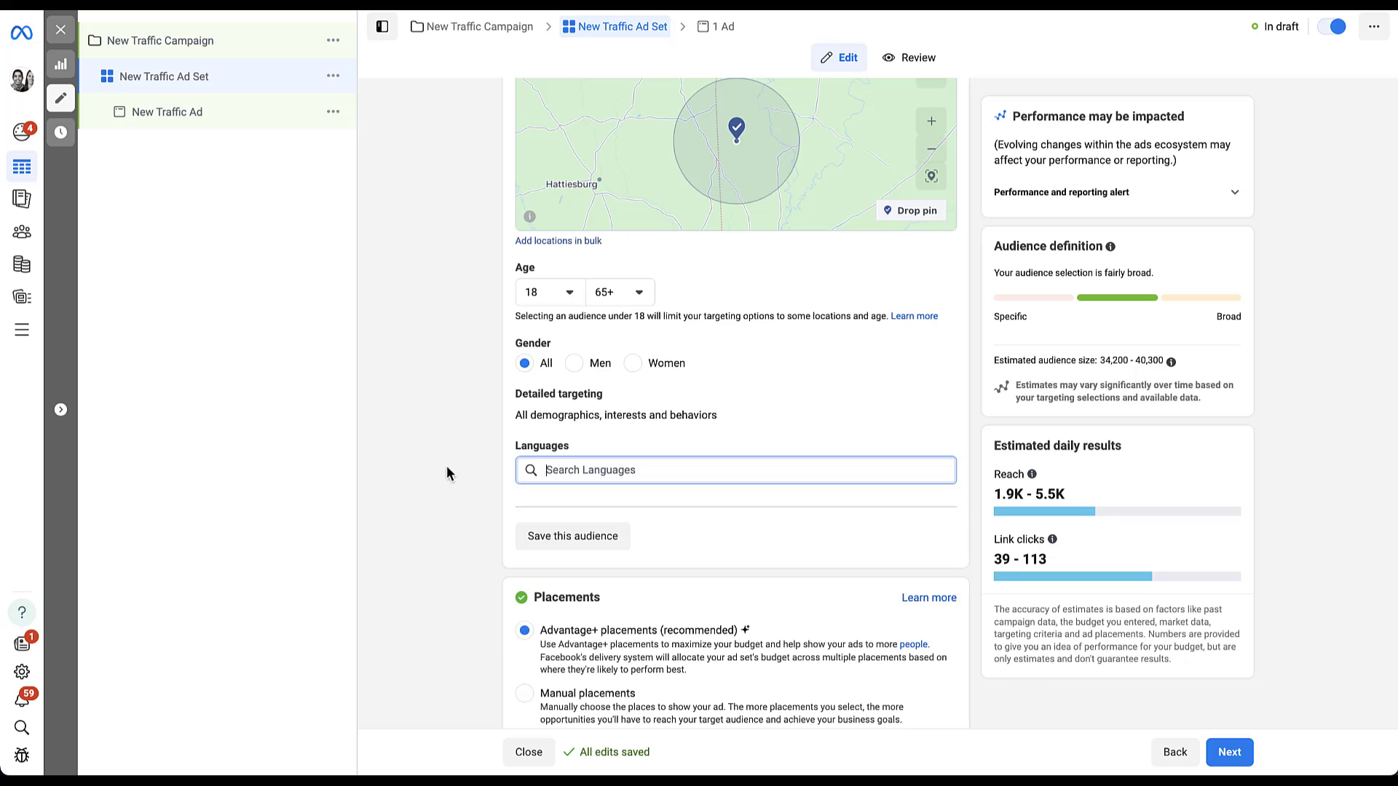
pyautogui.click(438, 466)
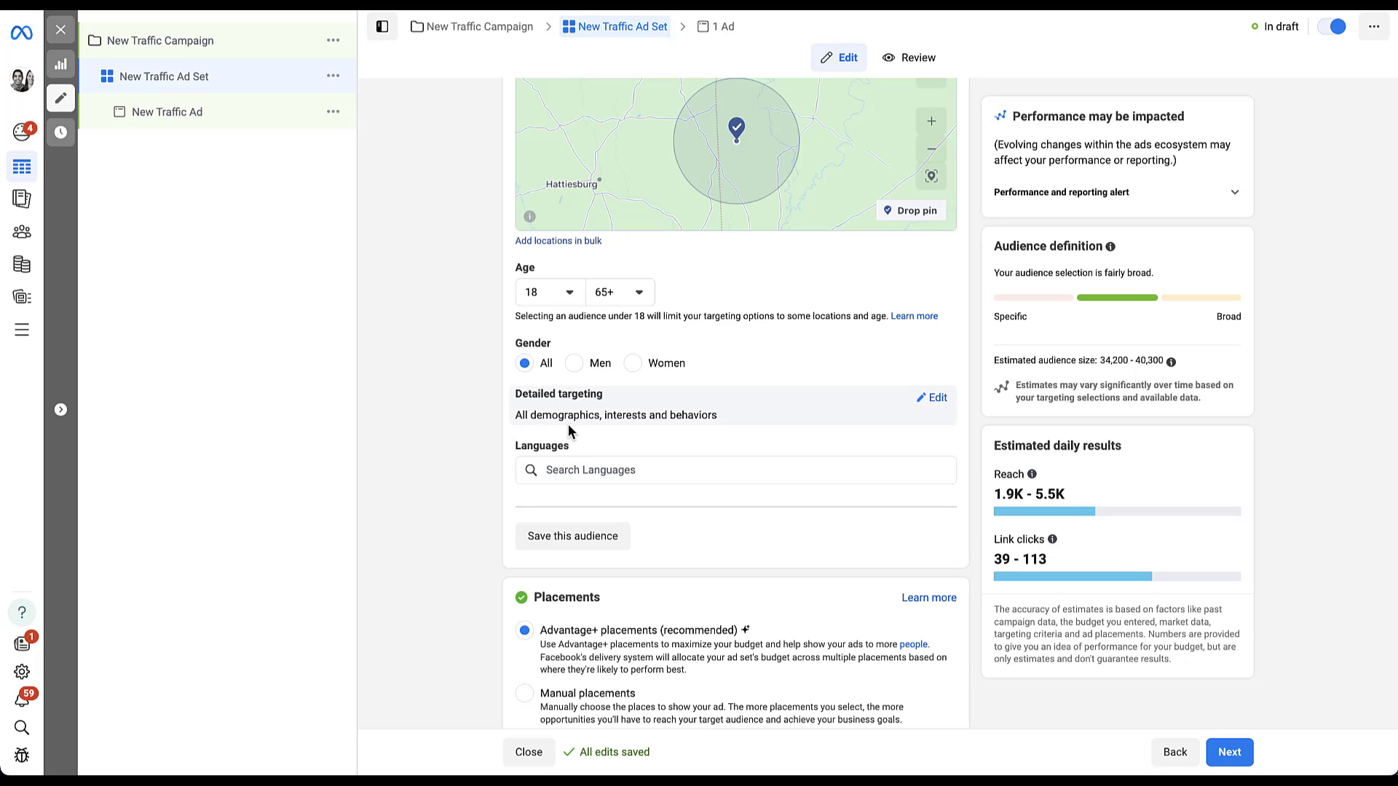
# Step: Browse detailed targeting and expand Demographics > Parents > All parents to view age groups
pyautogui.click(944, 397)
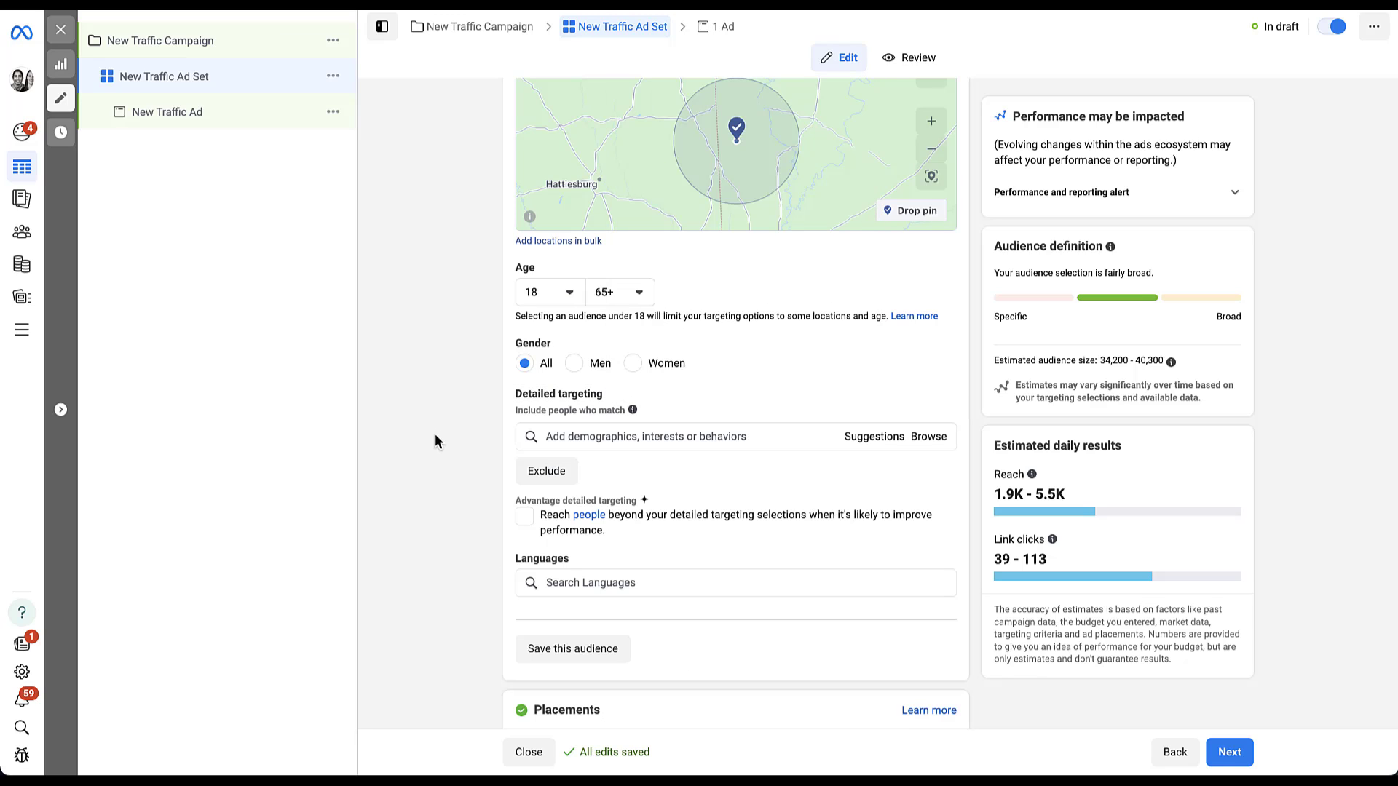
pyautogui.scroll(-2, 434, 436)
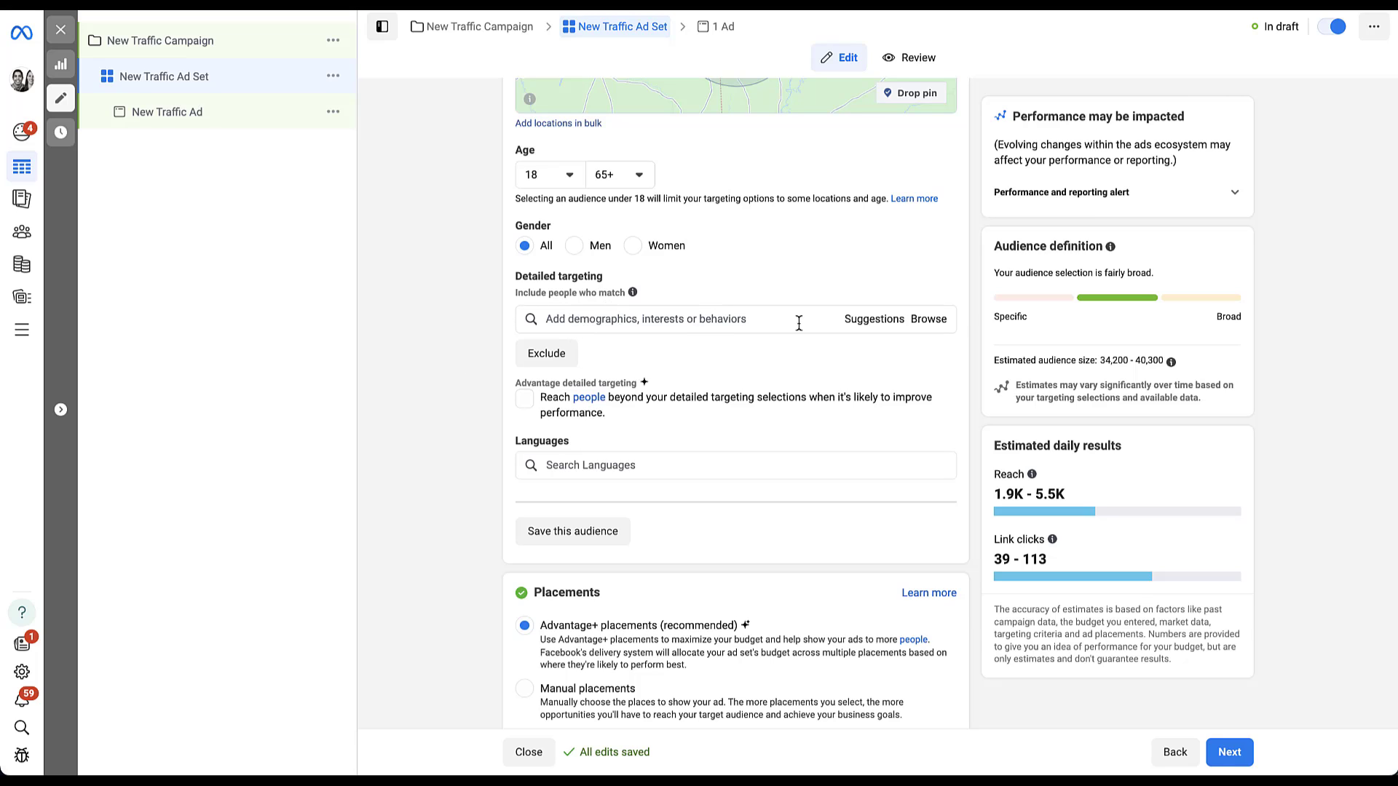
pyautogui.click(939, 327)
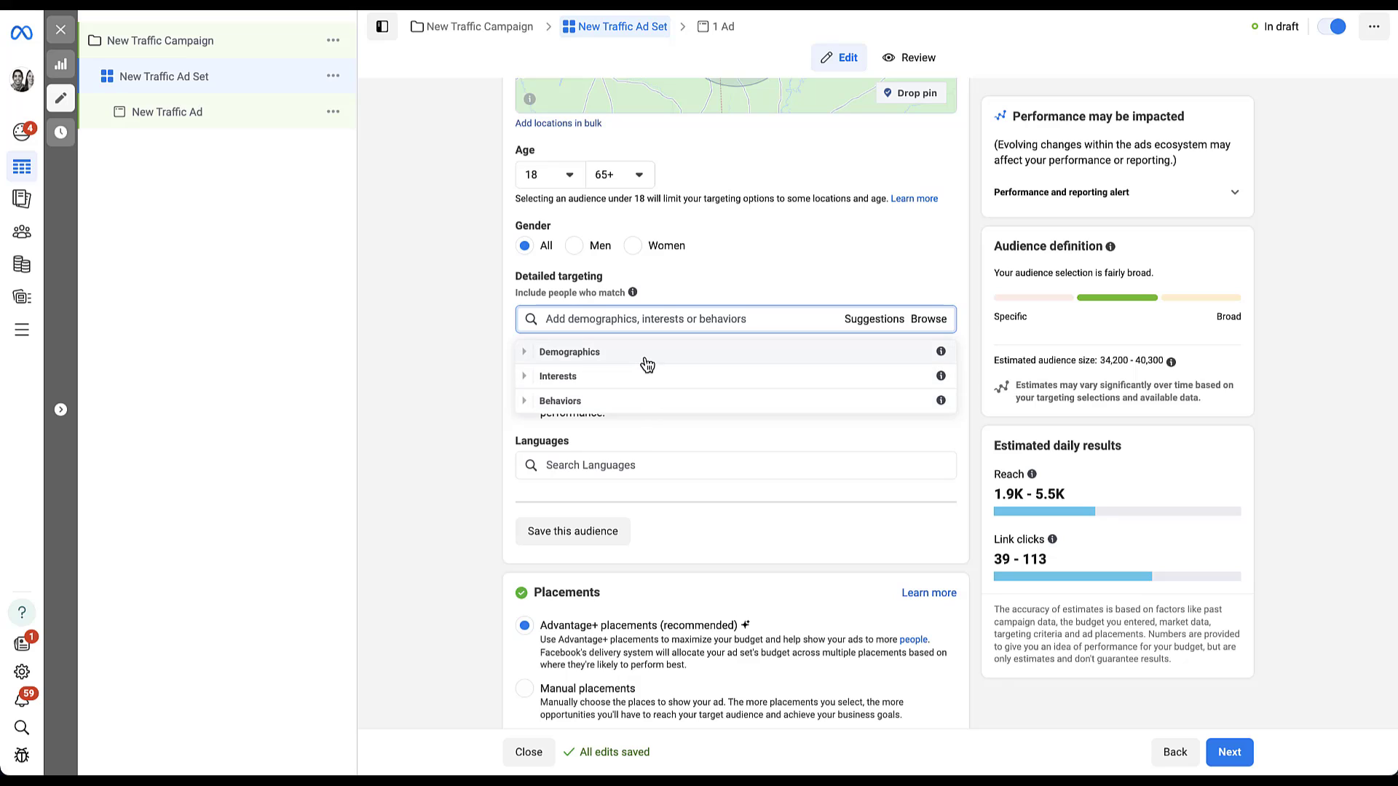
pyautogui.click(525, 356)
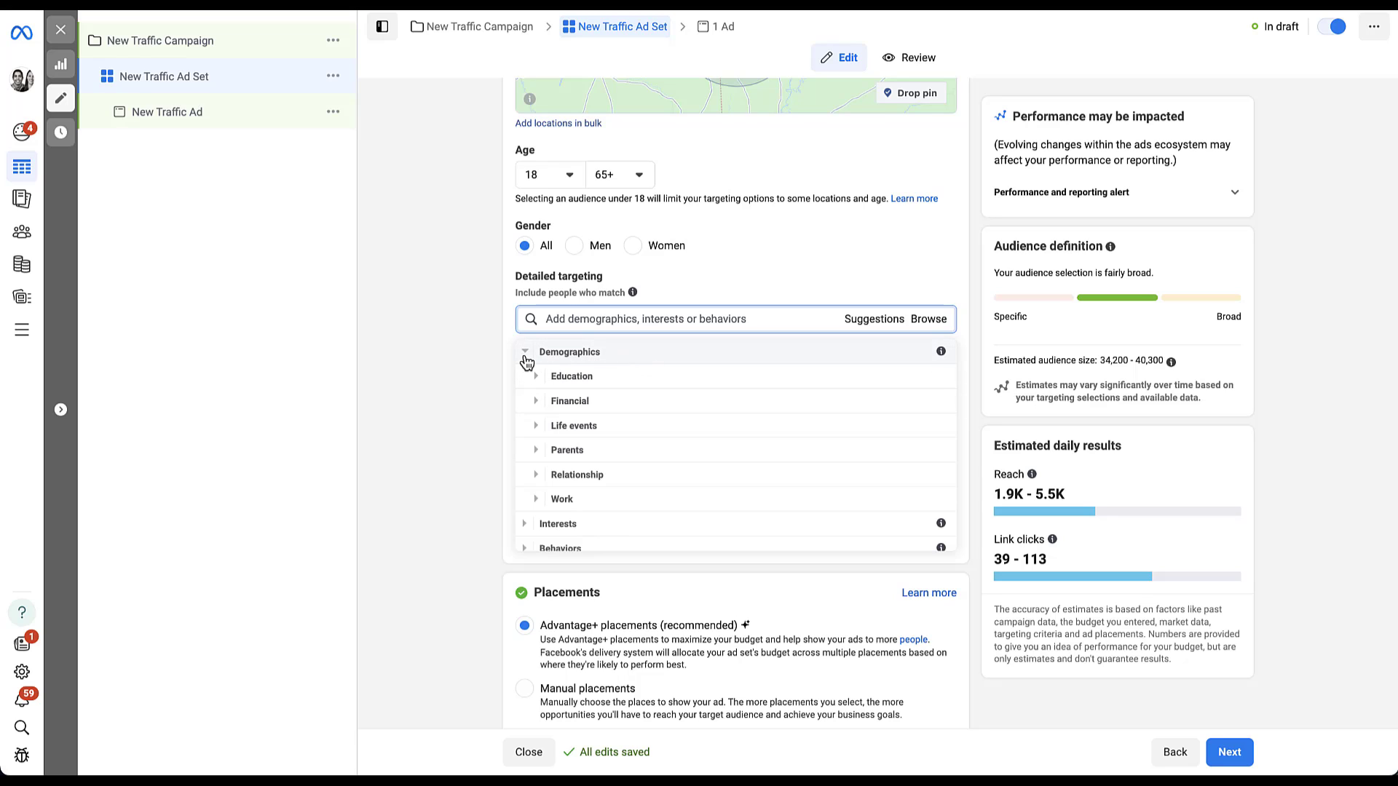
pyautogui.click(537, 453)
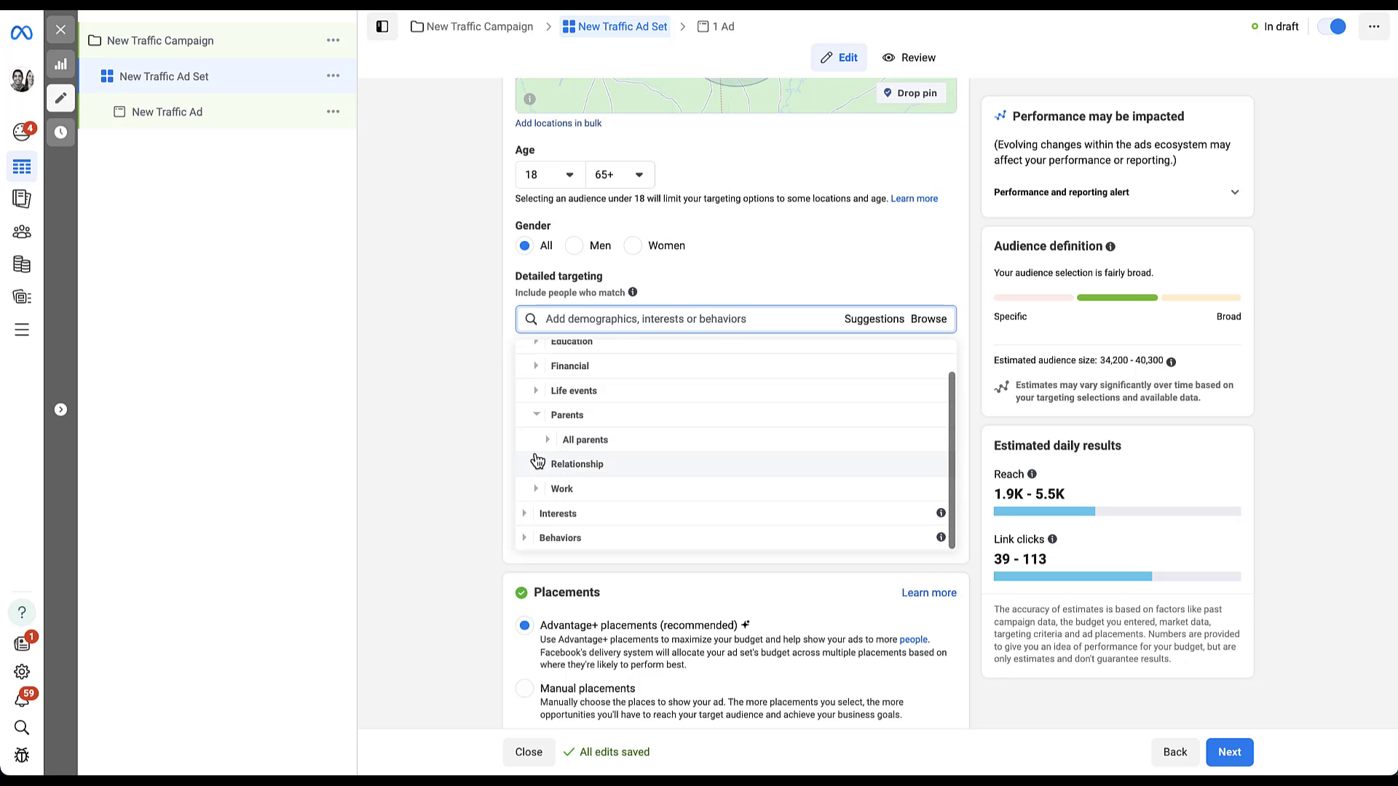
pyautogui.click(547, 441)
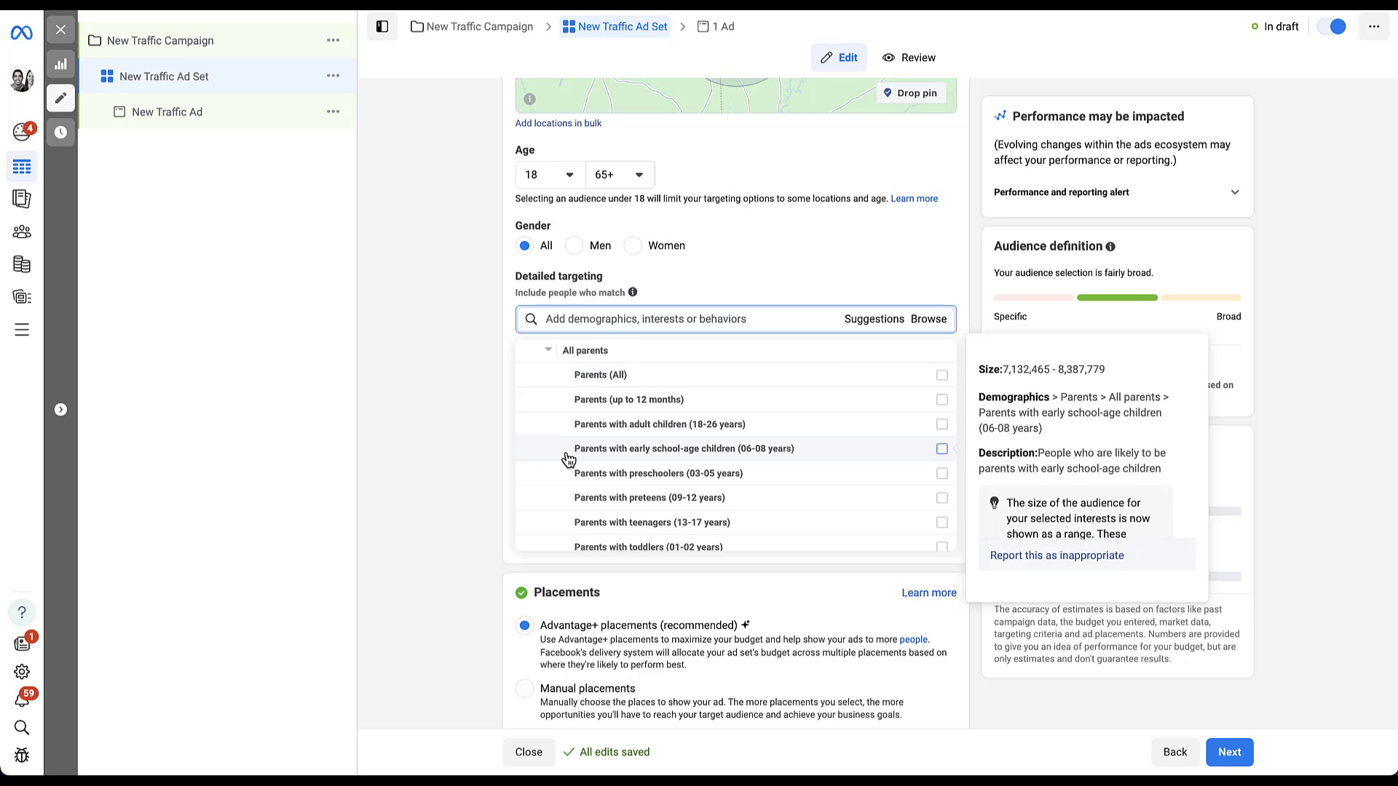
# Step: Expand Work > Industries and read an industry's info card without selecting it
pyautogui.scroll(-2, 571, 448)
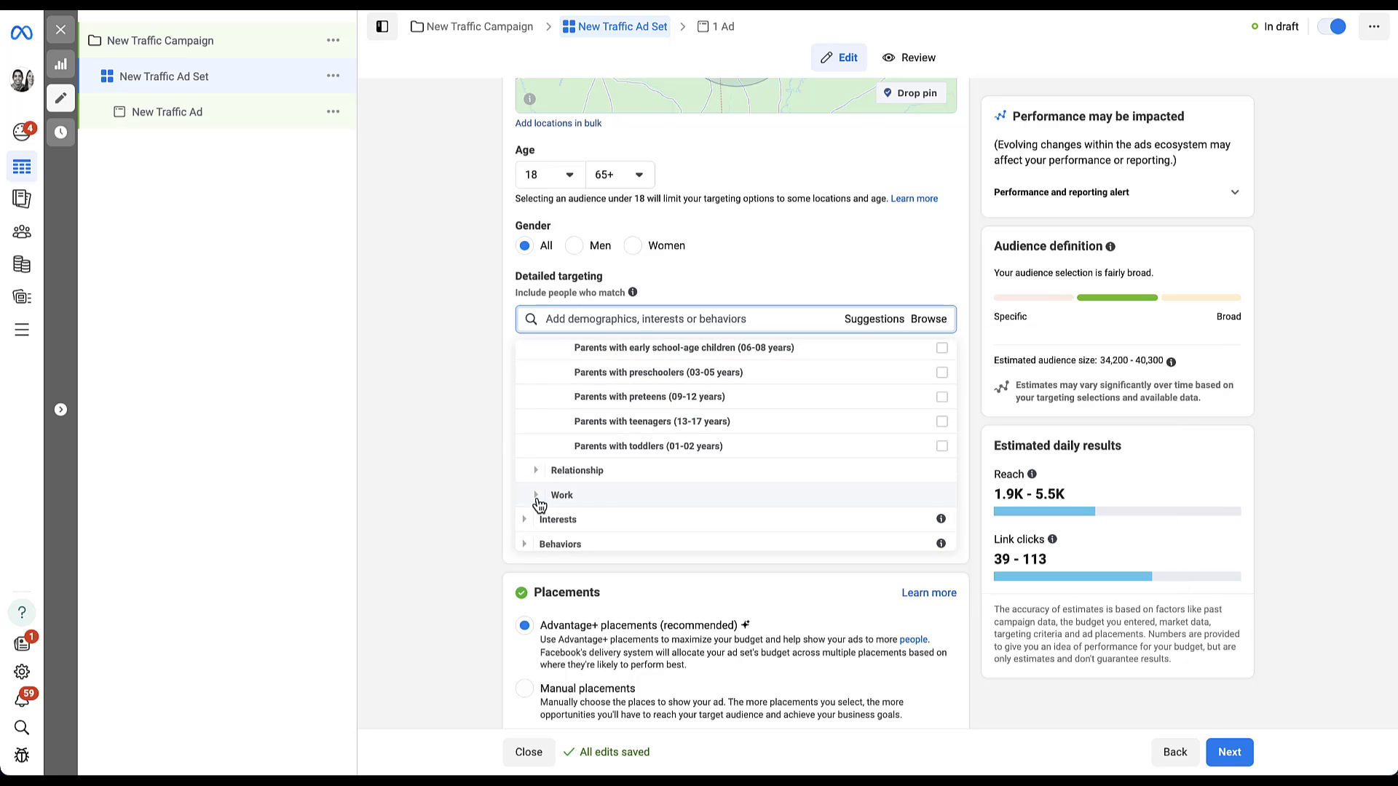
pyautogui.click(537, 496)
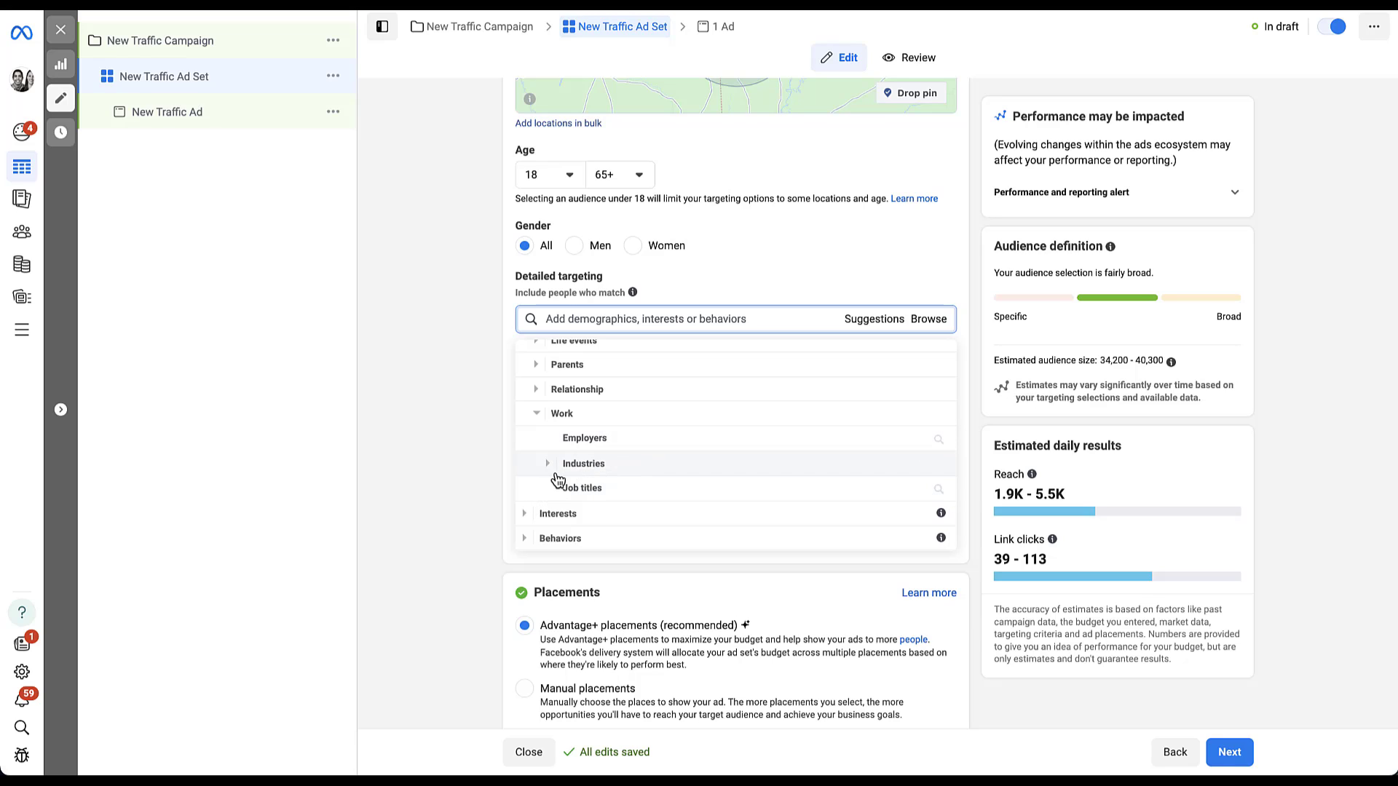
pyautogui.click(553, 470)
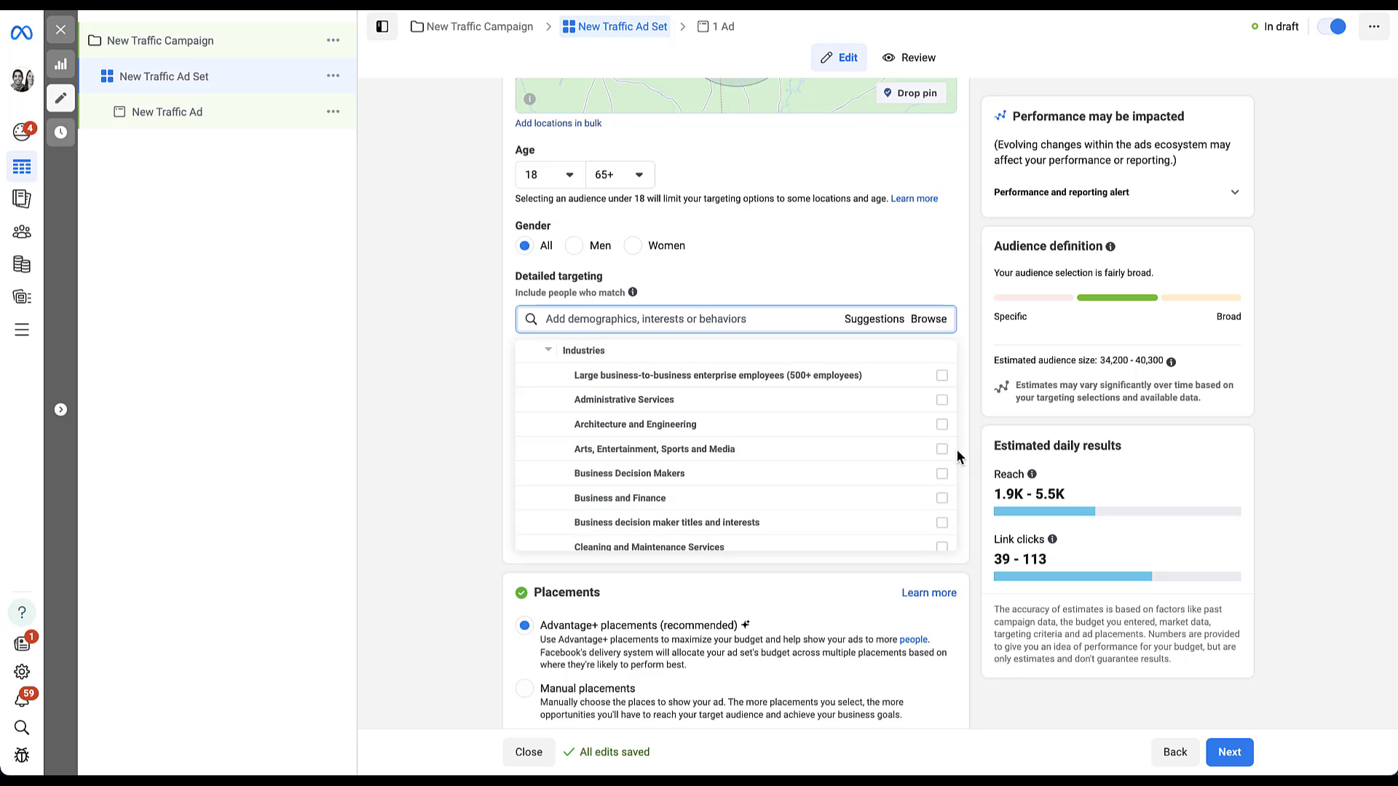
pyautogui.moveTo(941, 451)
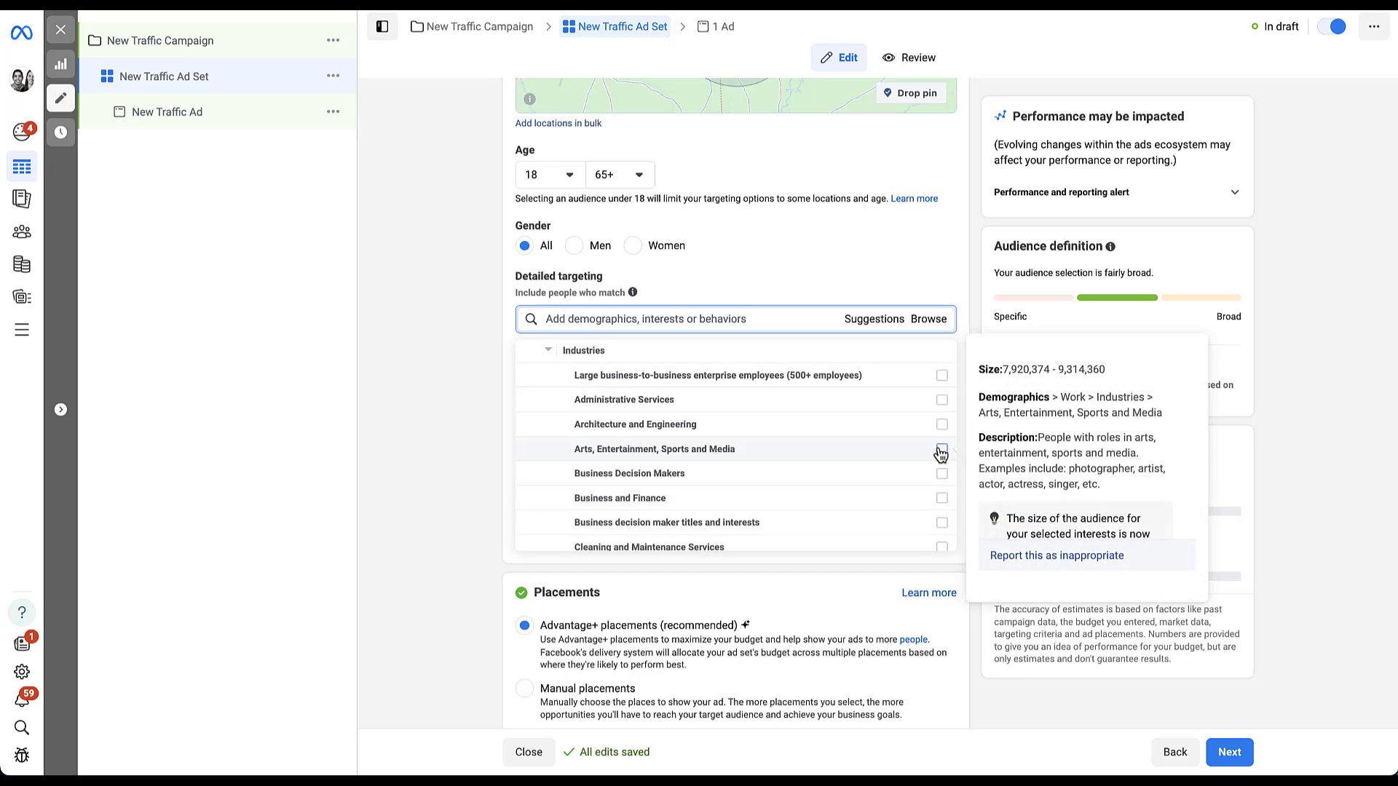
pyautogui.scroll(3, 772, 453)
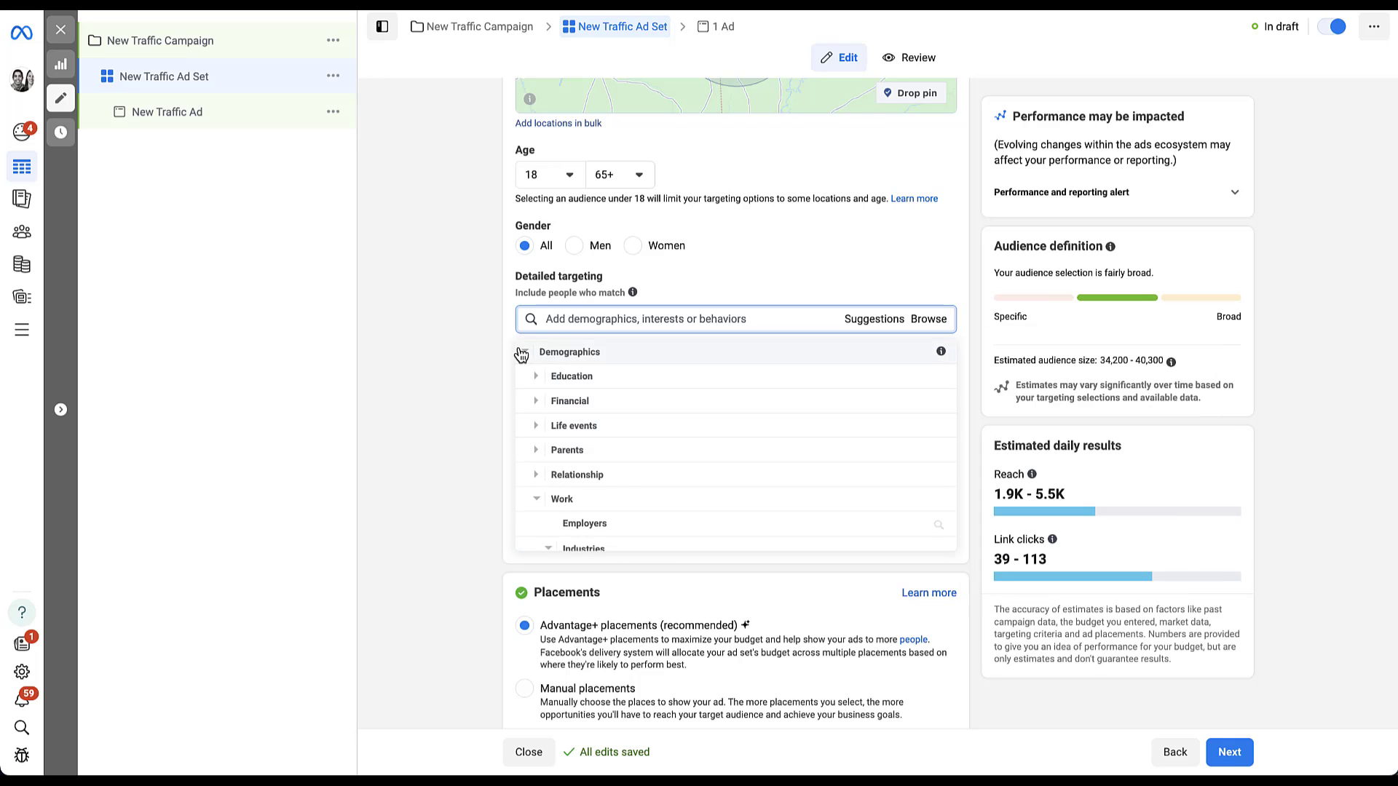
# Step: Collapse Demographics and look through Interests > Business and industry, then collapse Interests
pyautogui.click(527, 353)
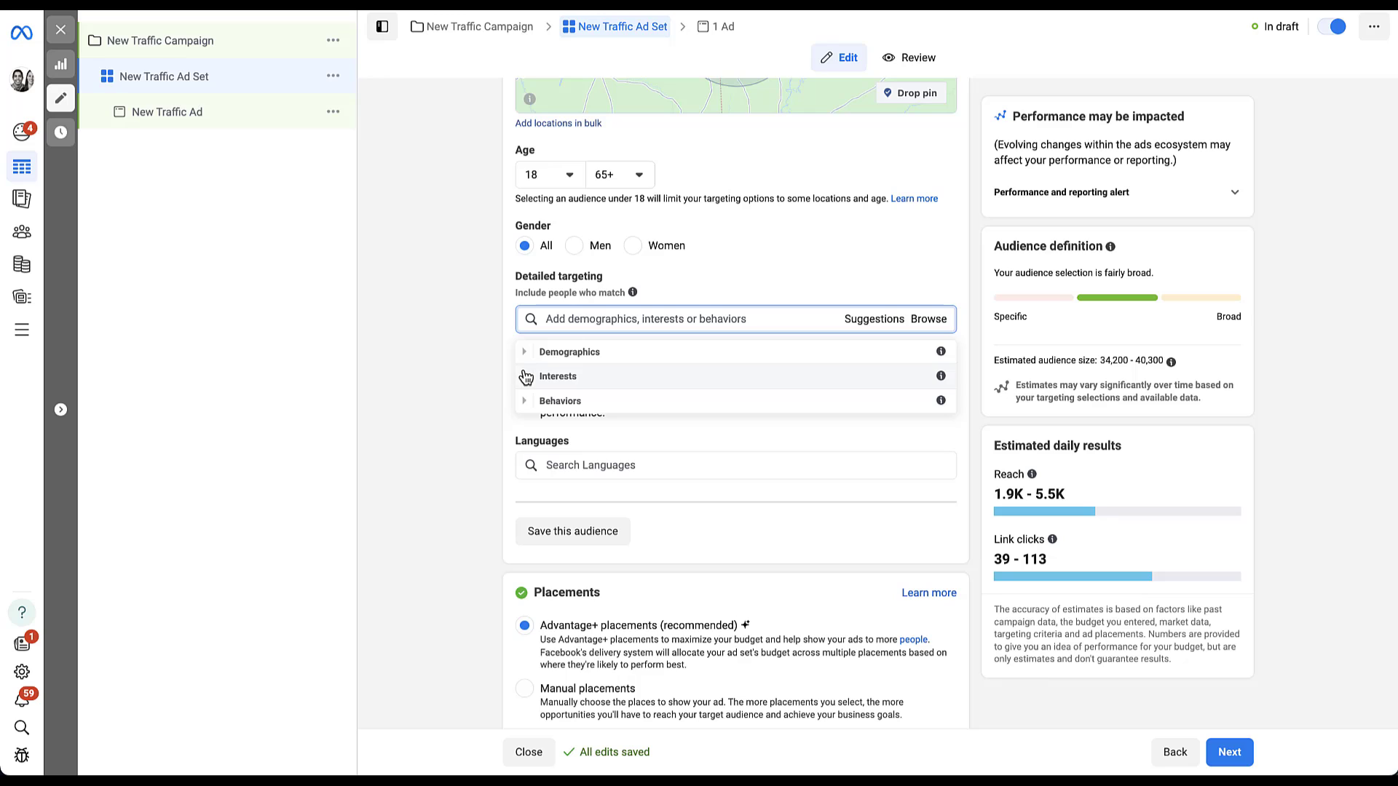
pyautogui.click(524, 376)
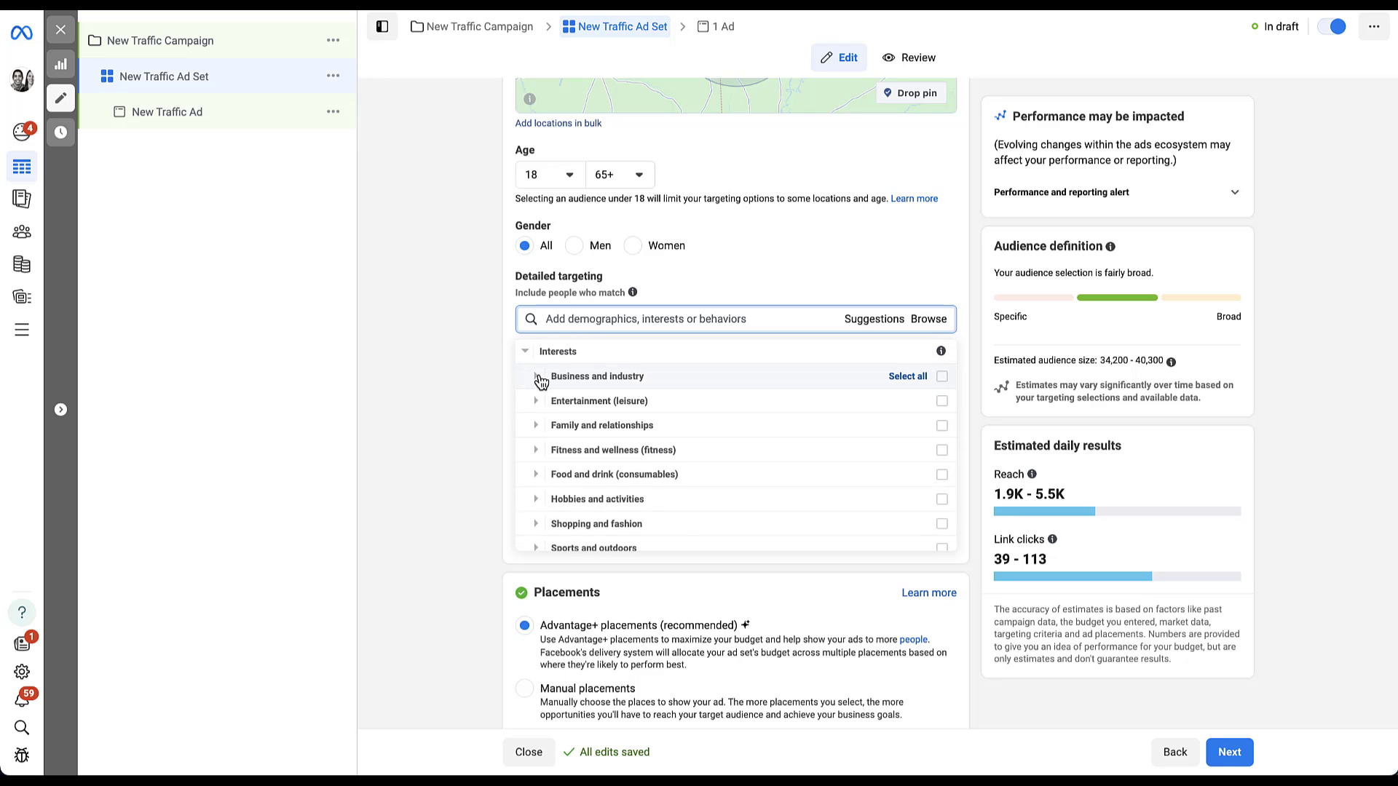
pyautogui.click(536, 377)
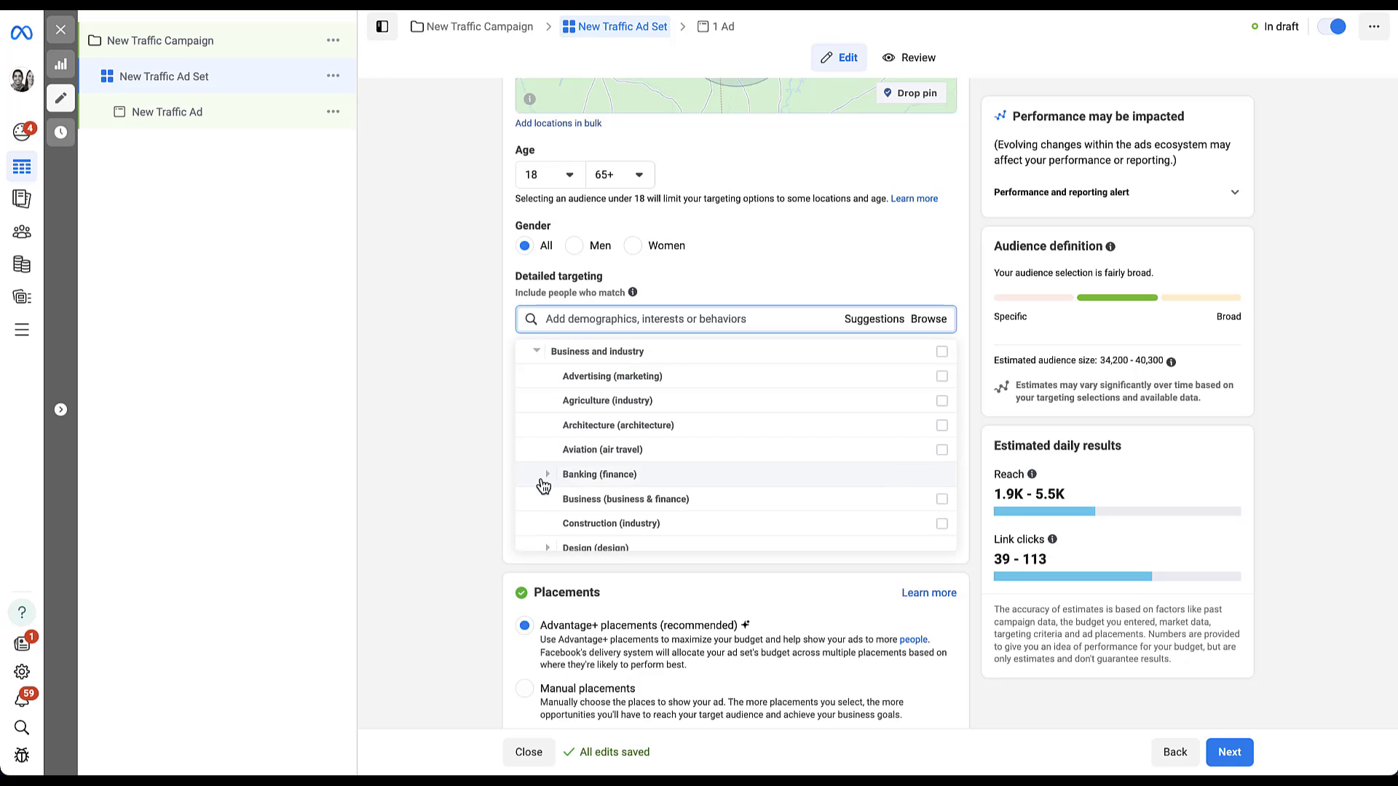
pyautogui.click(538, 354)
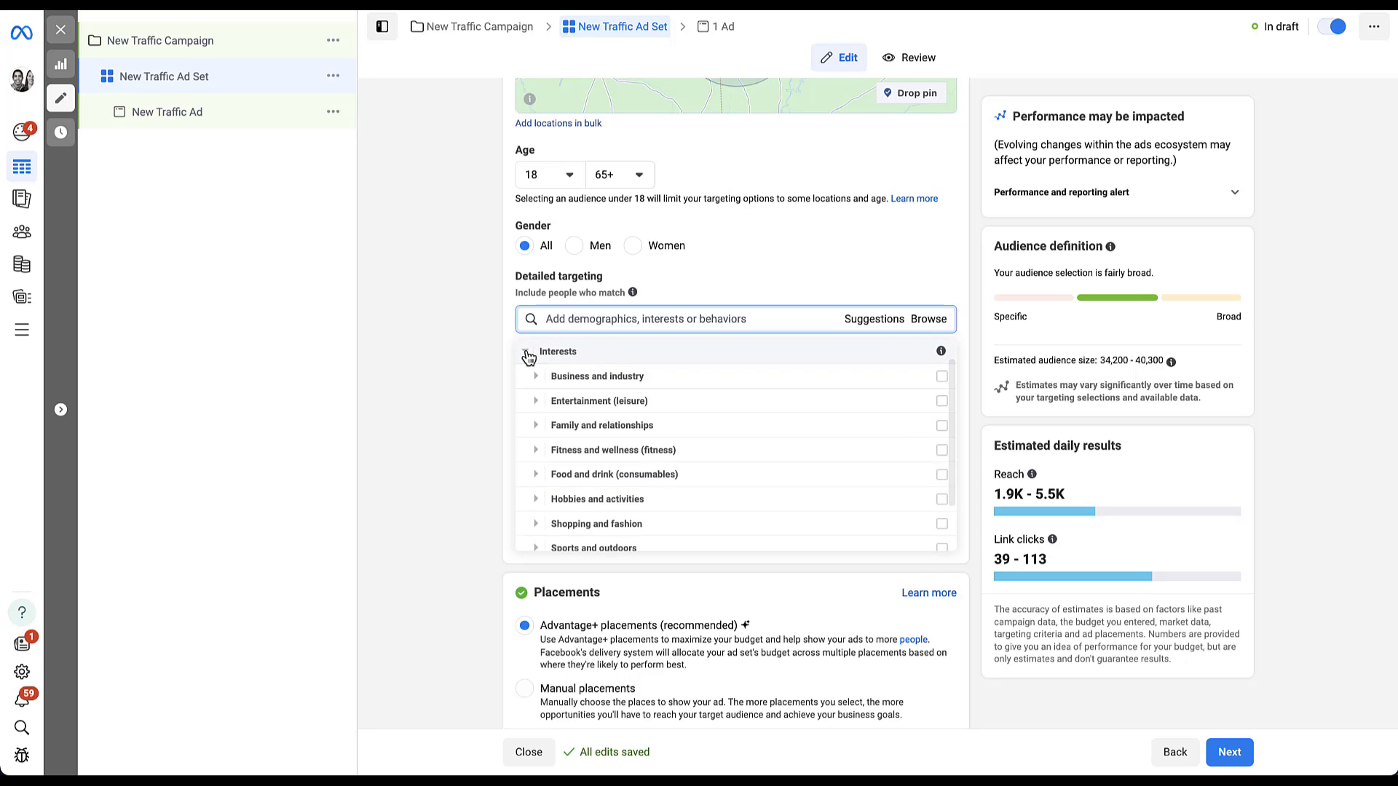
pyautogui.click(526, 353)
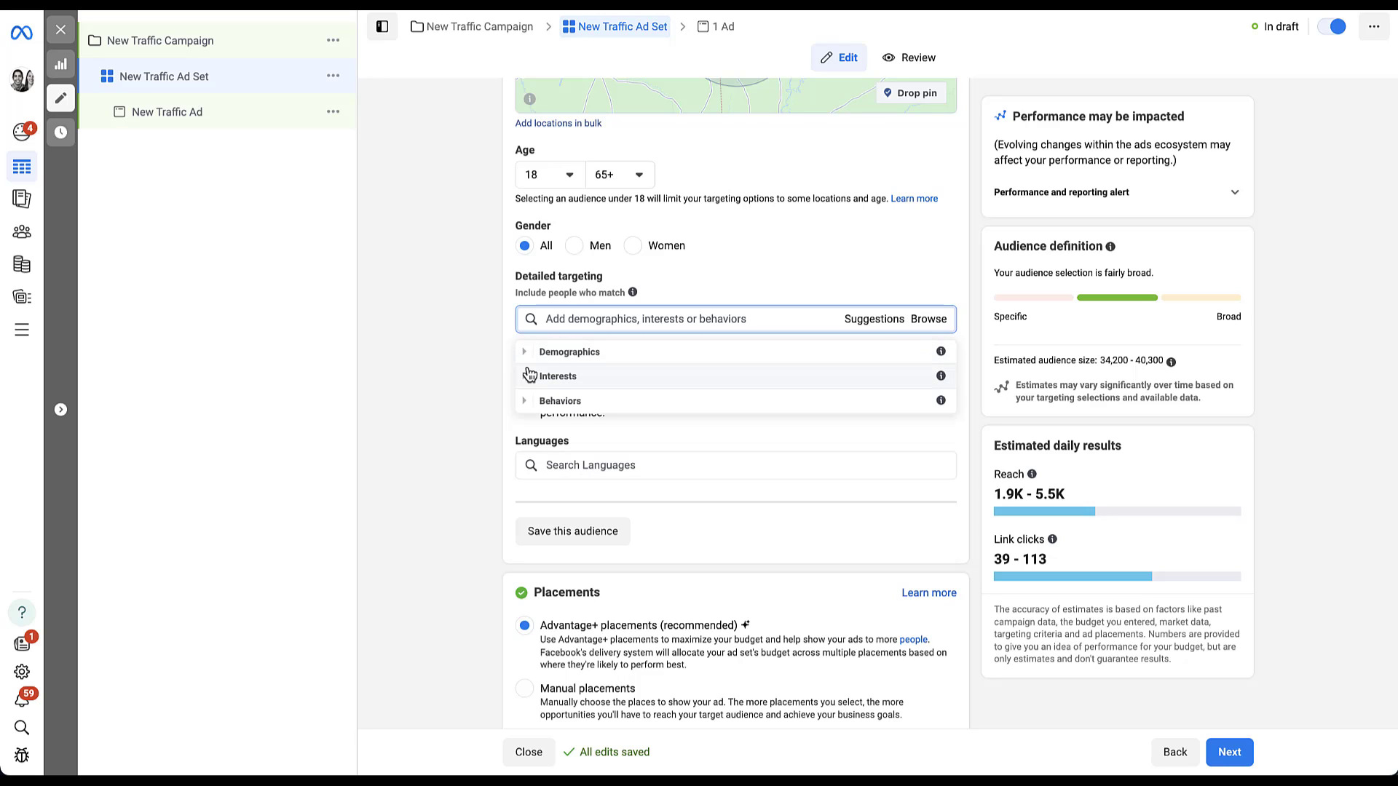
# Step: Explore Behaviors > Anniversary and Digital activities, collapse them, and show Suggestions instead
pyautogui.click(526, 402)
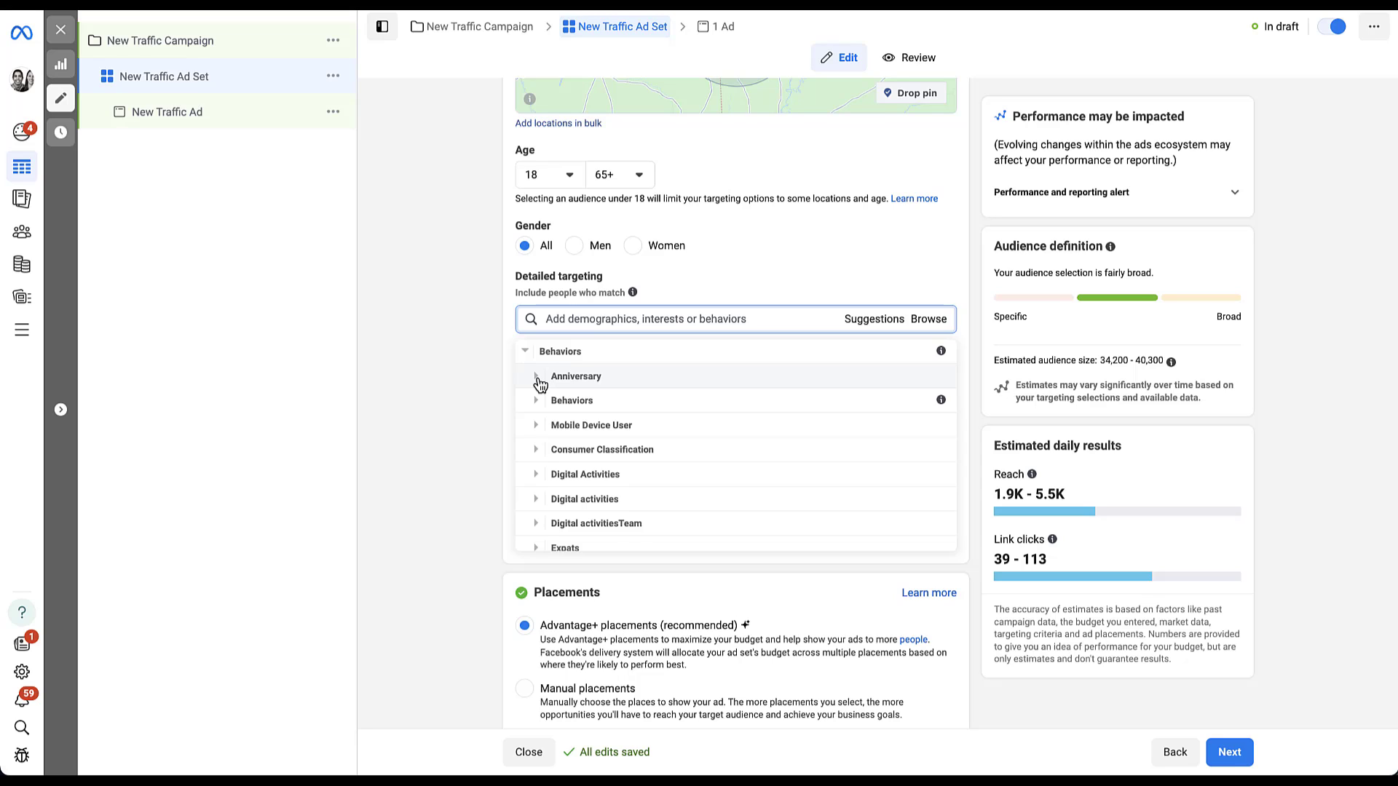
pyautogui.click(538, 378)
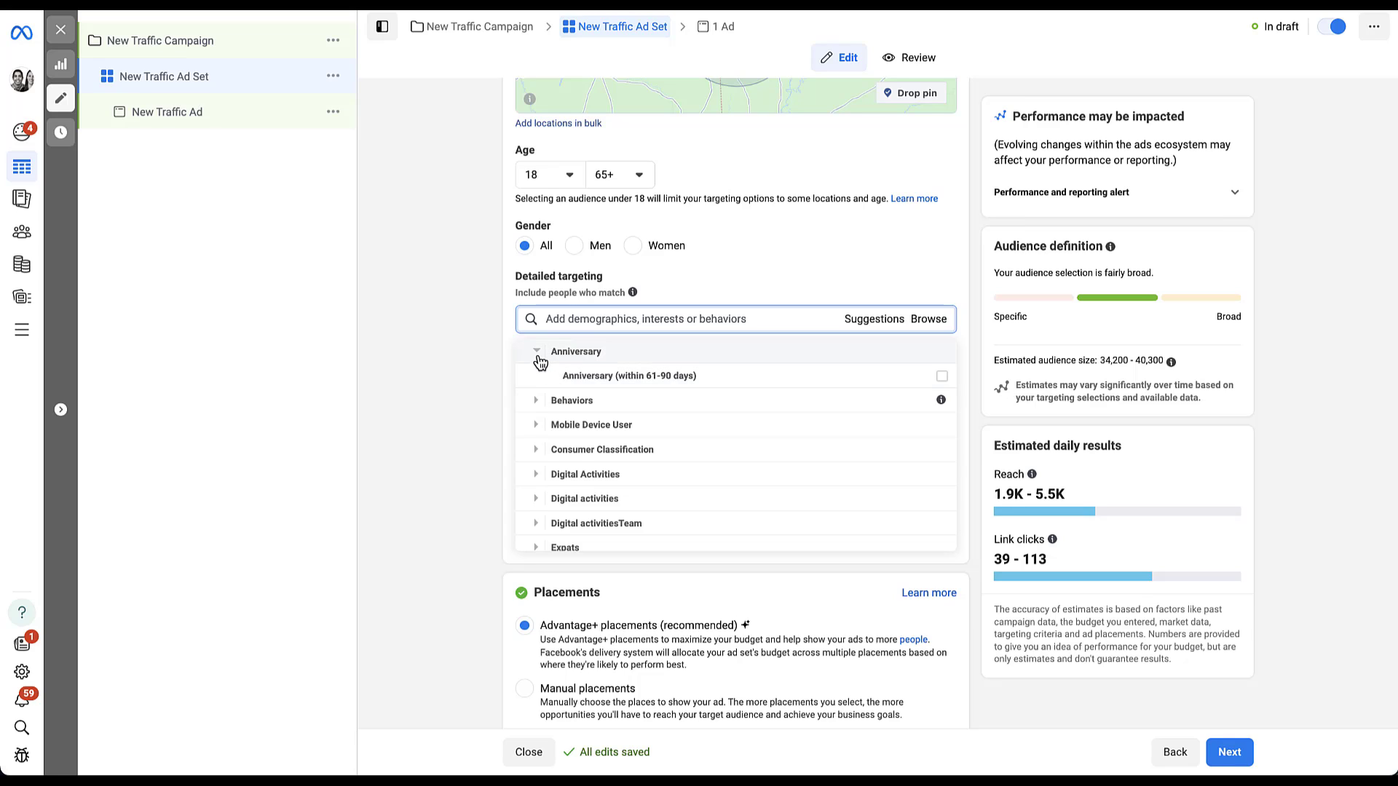
pyautogui.click(536, 498)
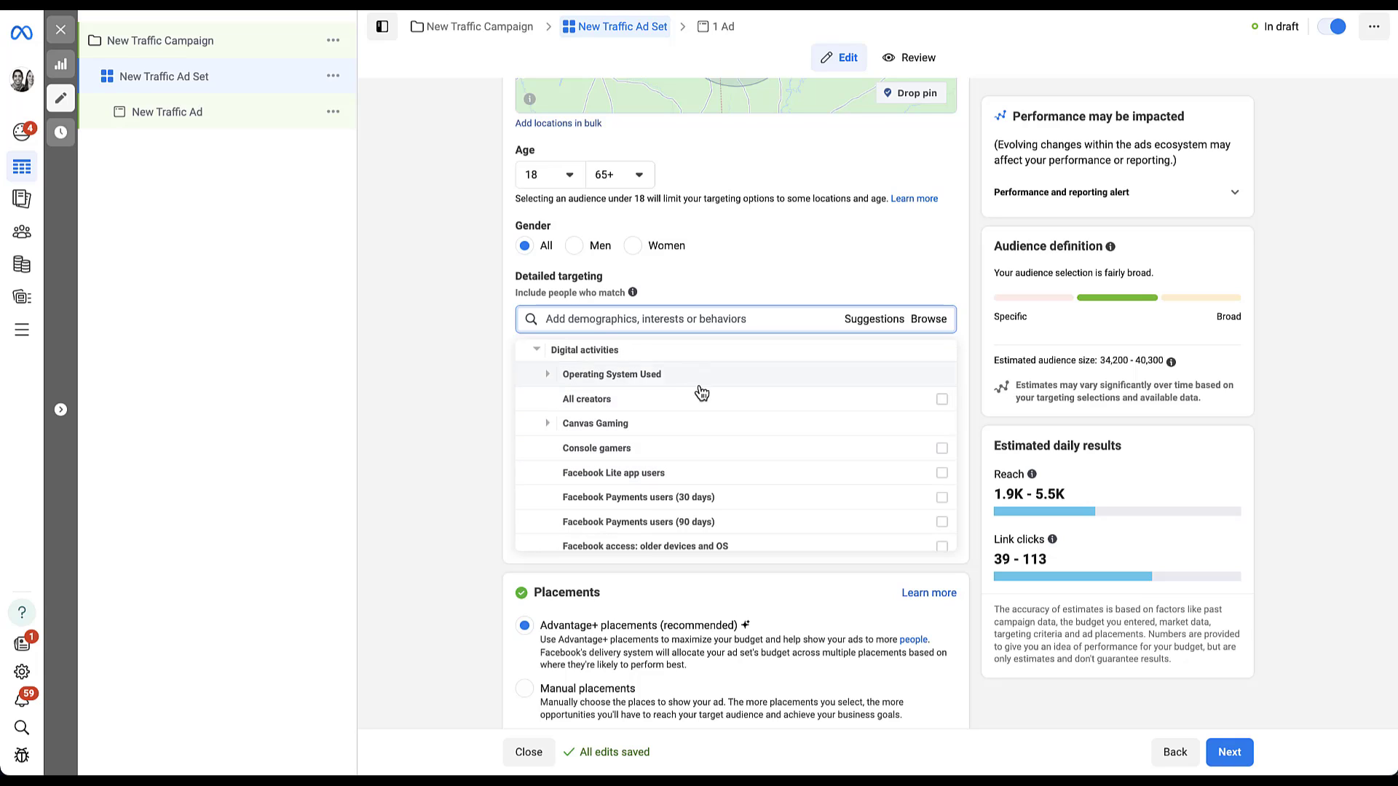
pyautogui.click(535, 357)
pyautogui.scroll(5, 535, 357)
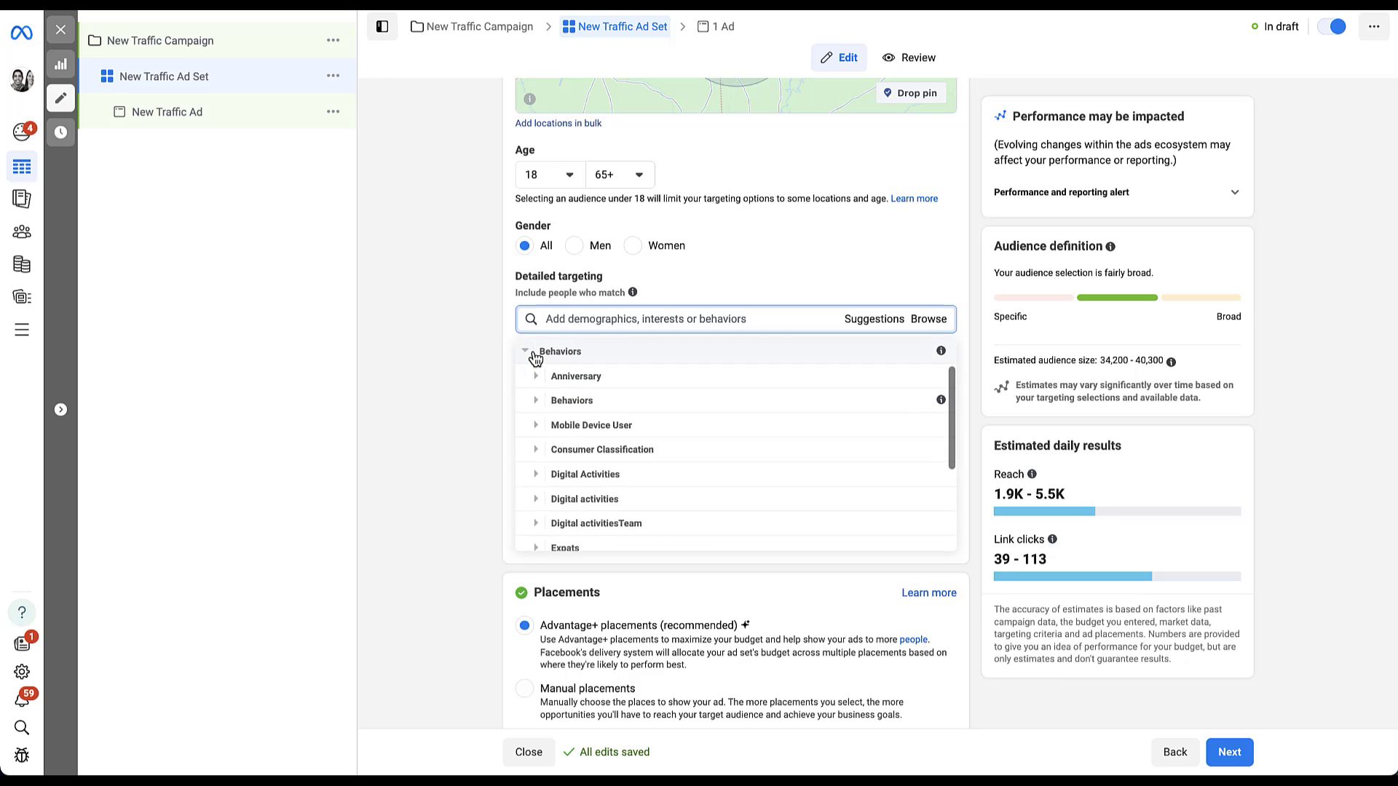
pyautogui.click(530, 352)
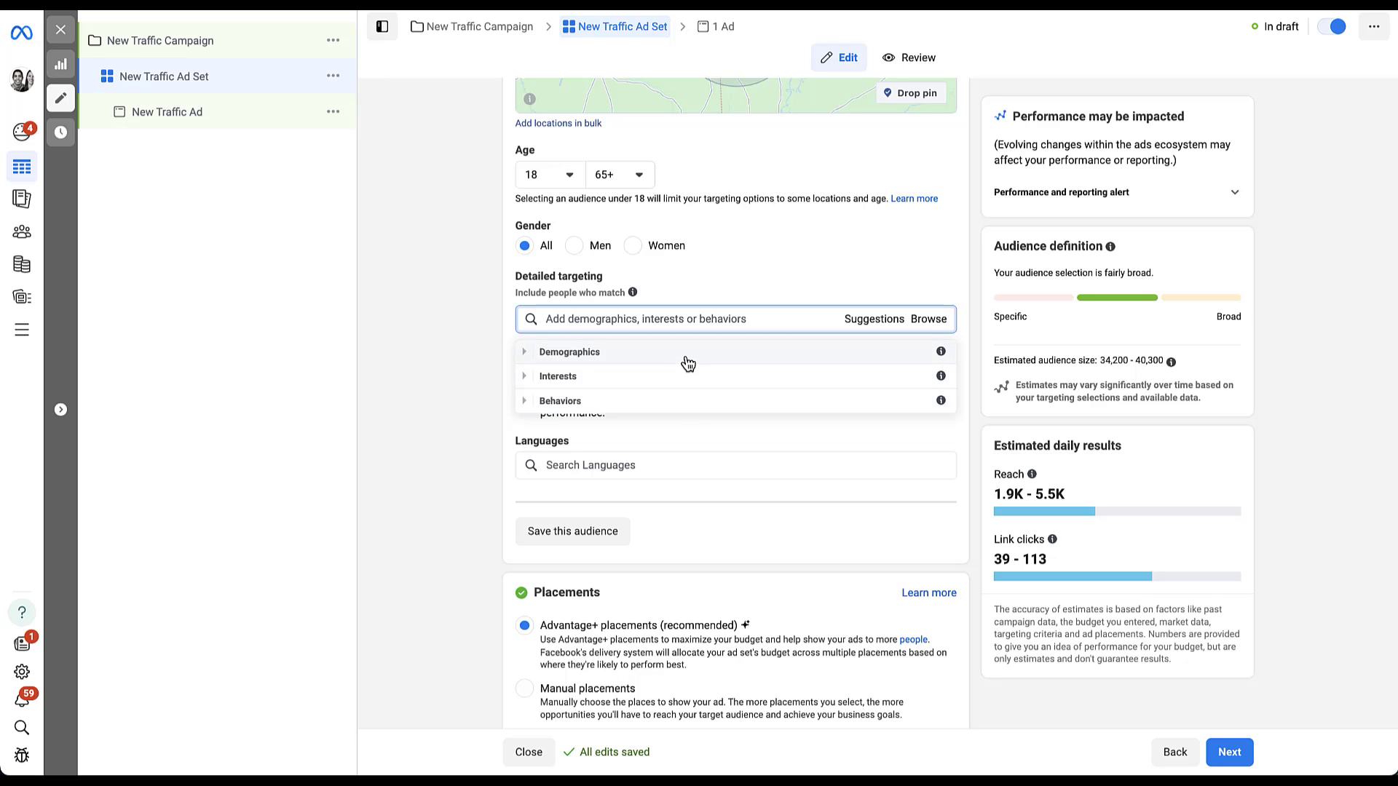
pyautogui.click(874, 320)
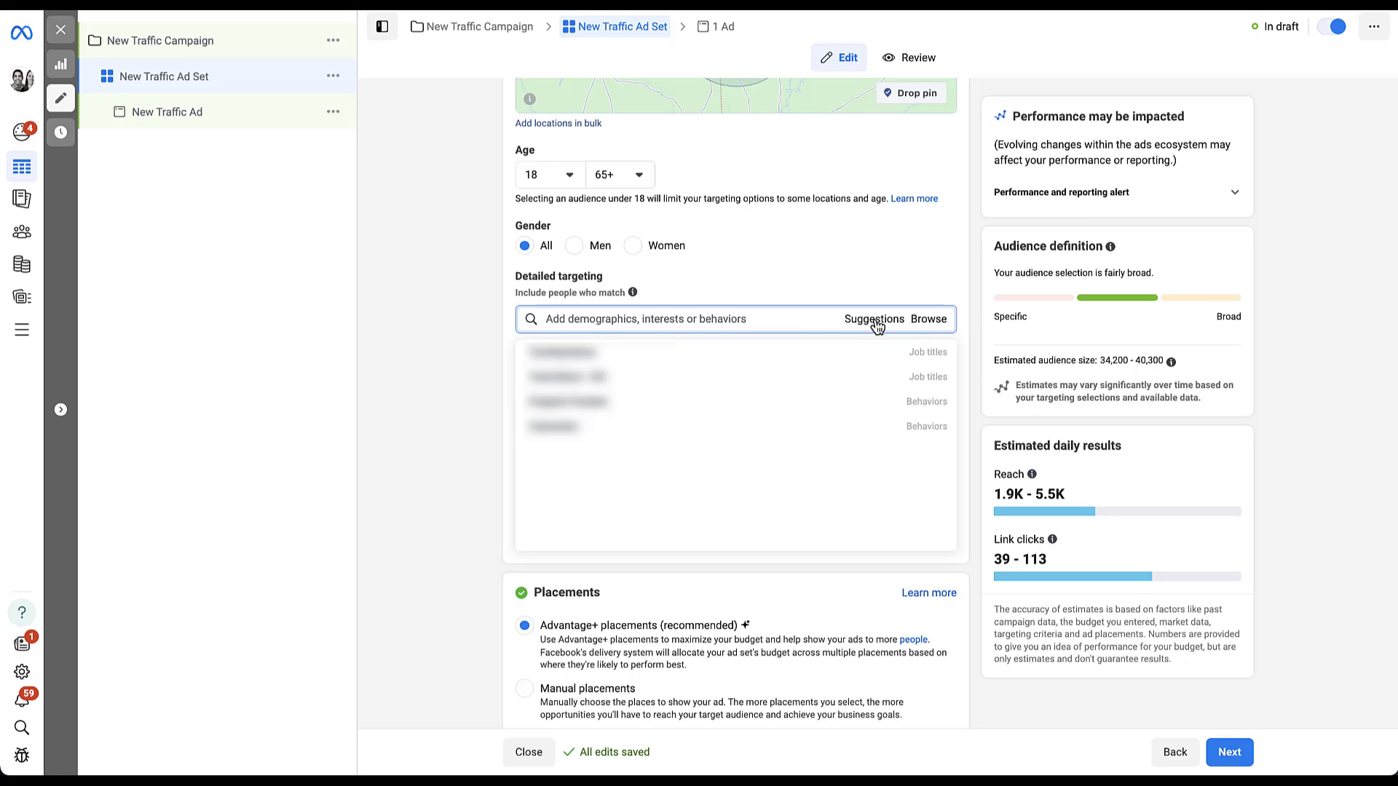
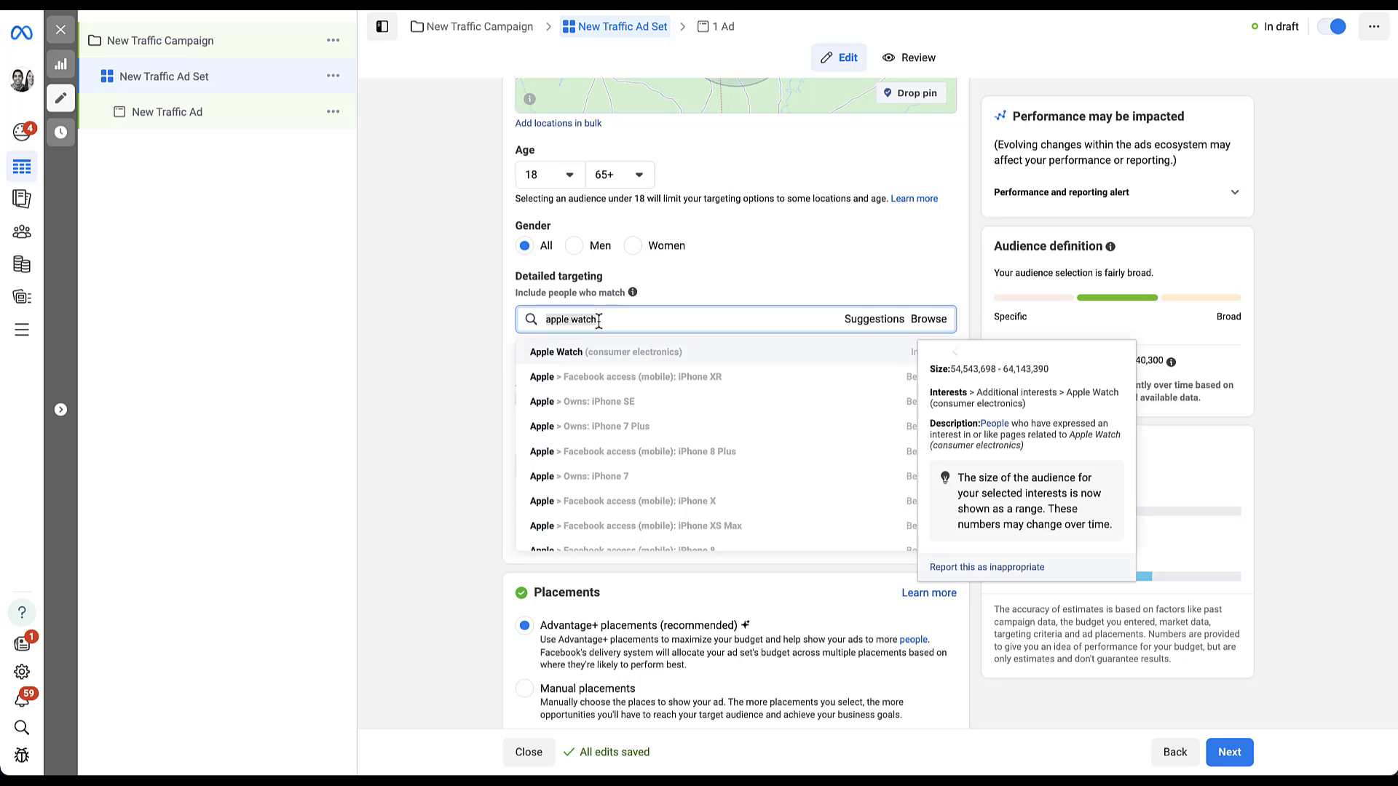
# Step: Browse the 'yeti' and then 'nike' interest suggestions, closing the list without adding any
pyautogui.write('yeti')
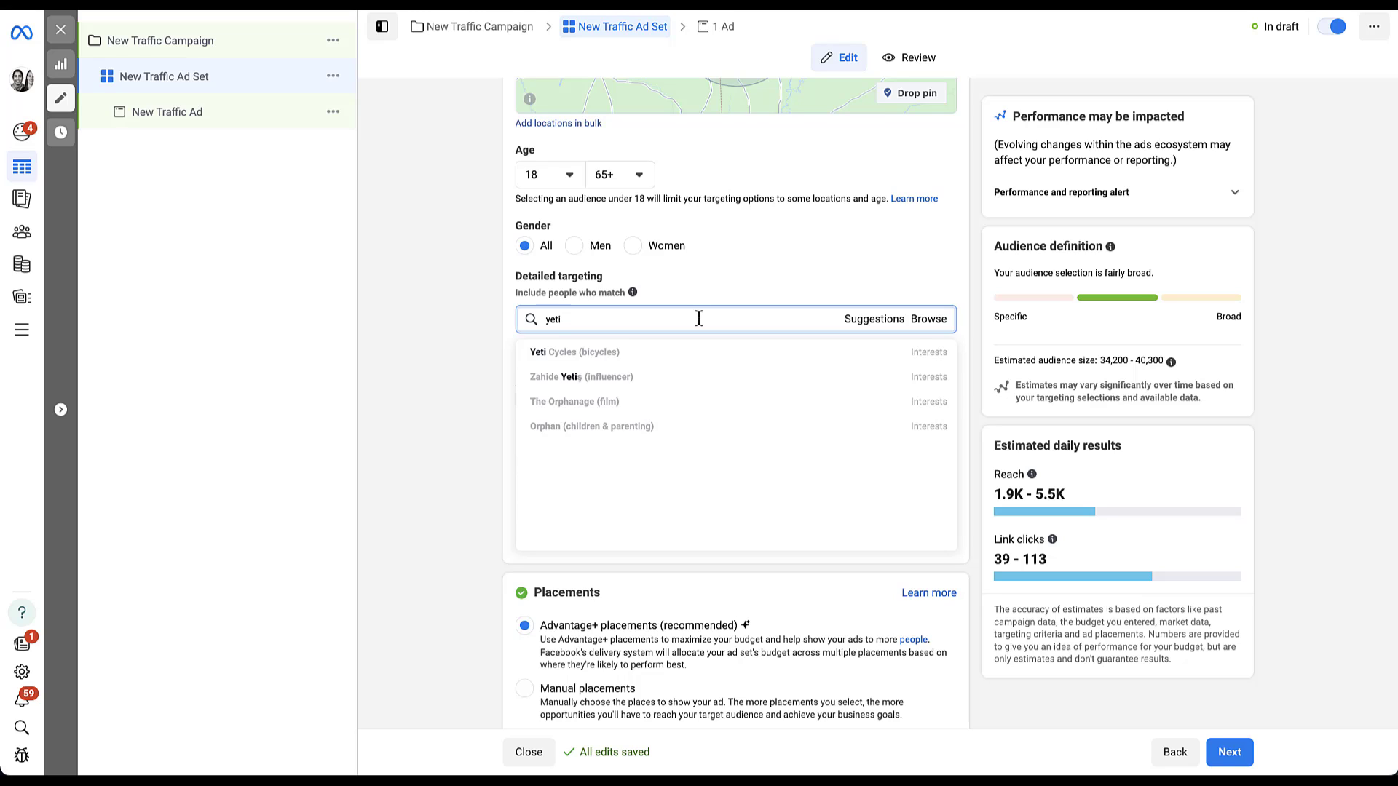
pyautogui.press('BackSpace')
pyautogui.press('BackSpace')
pyautogui.press('BackSpace')
pyautogui.press('BackSpace')
pyautogui.write('nike')
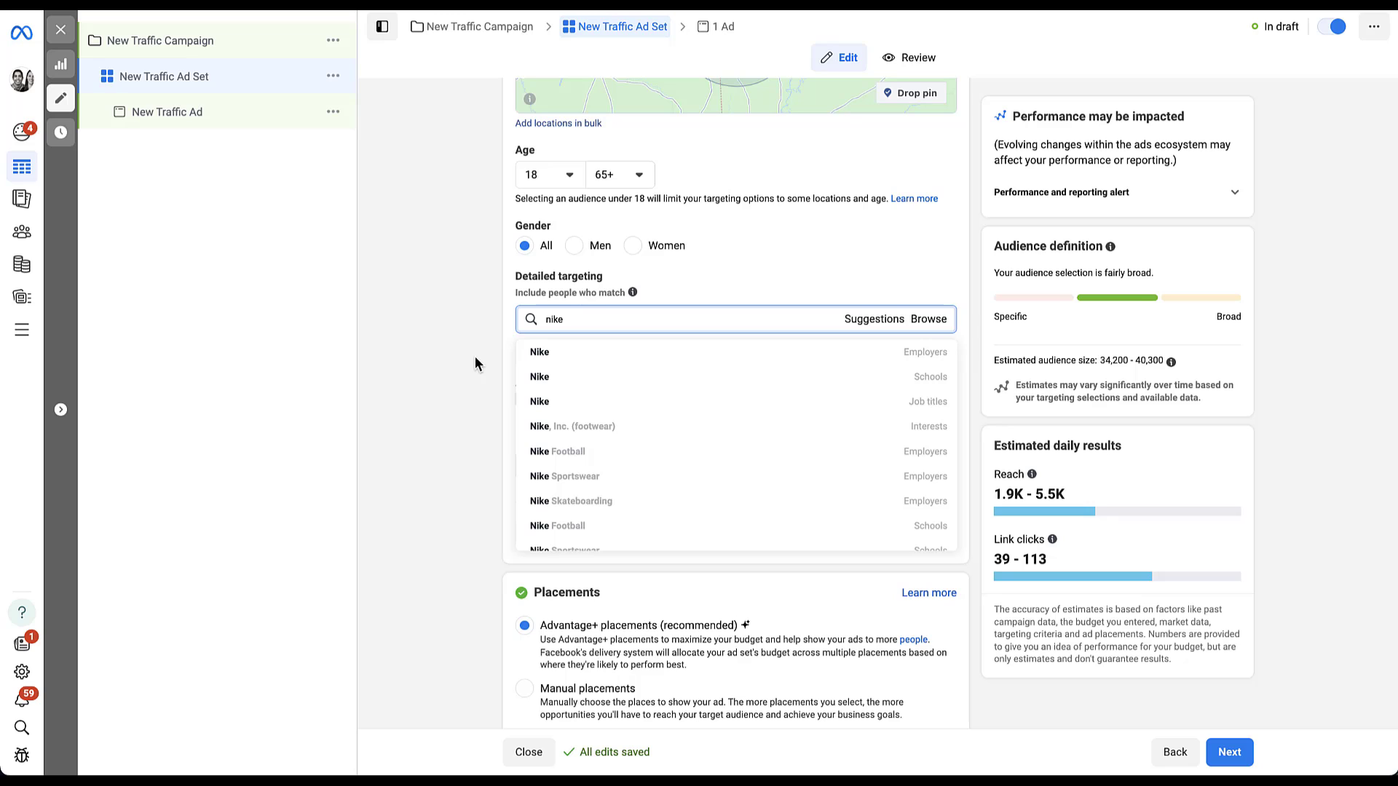
pyautogui.scroll(-3, 692, 437)
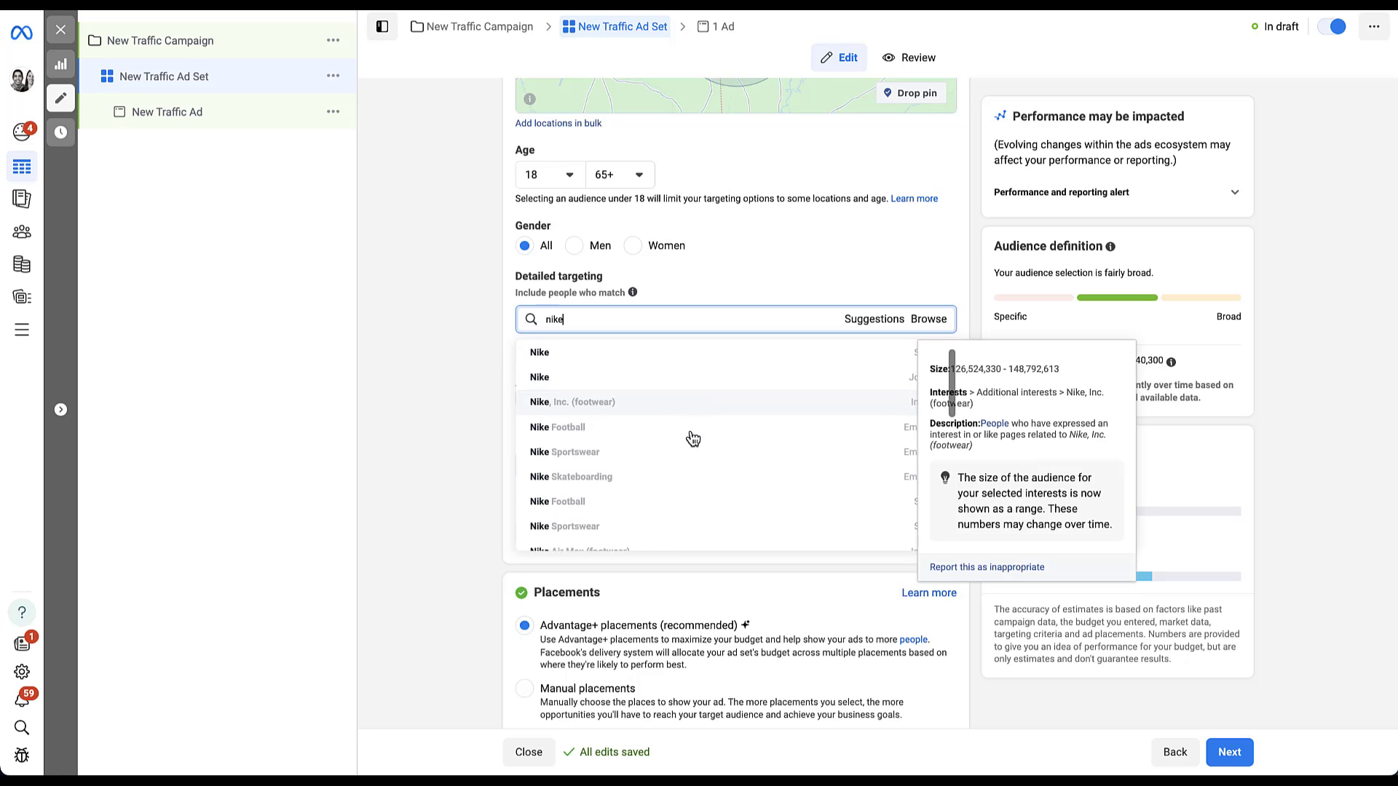
pyautogui.scroll(-4, 692, 438)
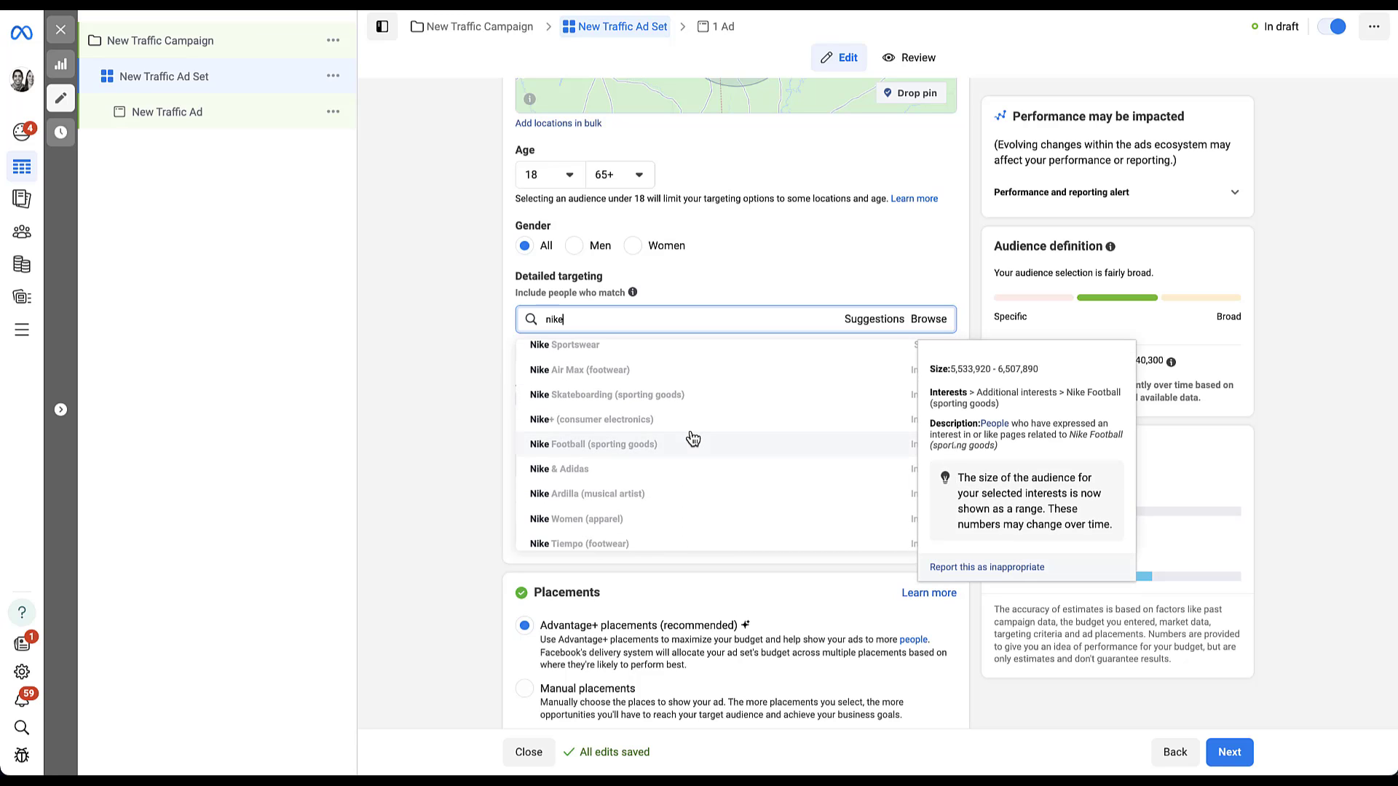
pyautogui.scroll(-4, 692, 437)
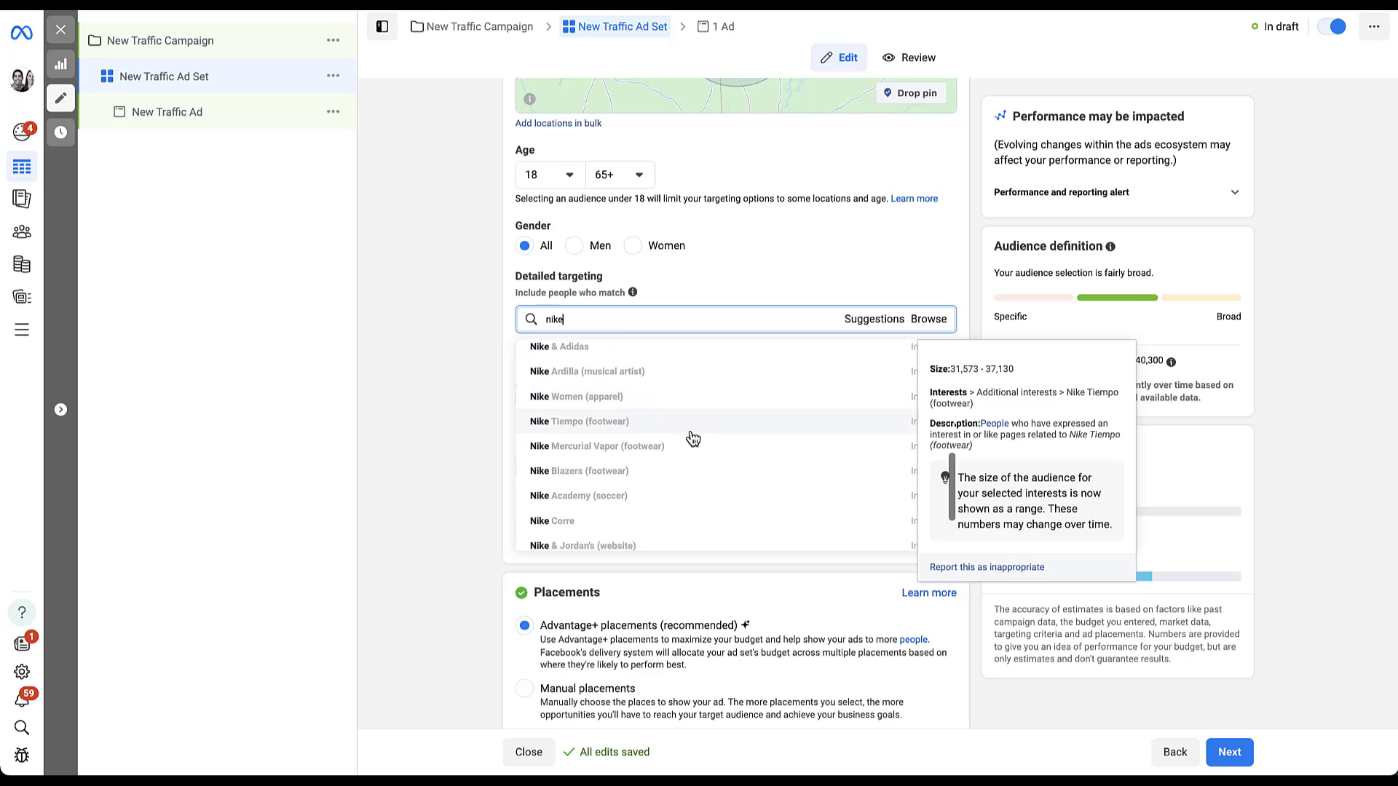
pyautogui.scroll(-2, 692, 438)
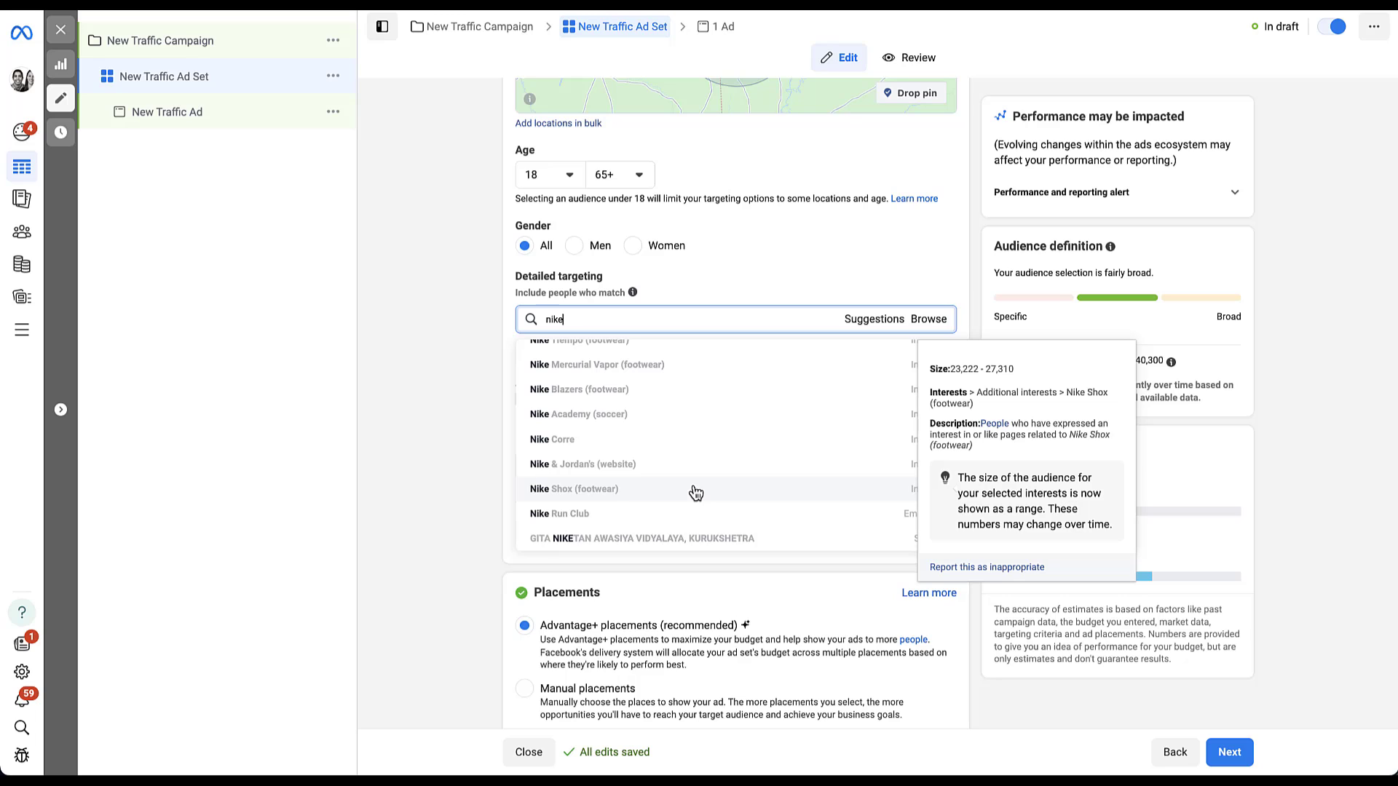
pyautogui.scroll(6, 874, 384)
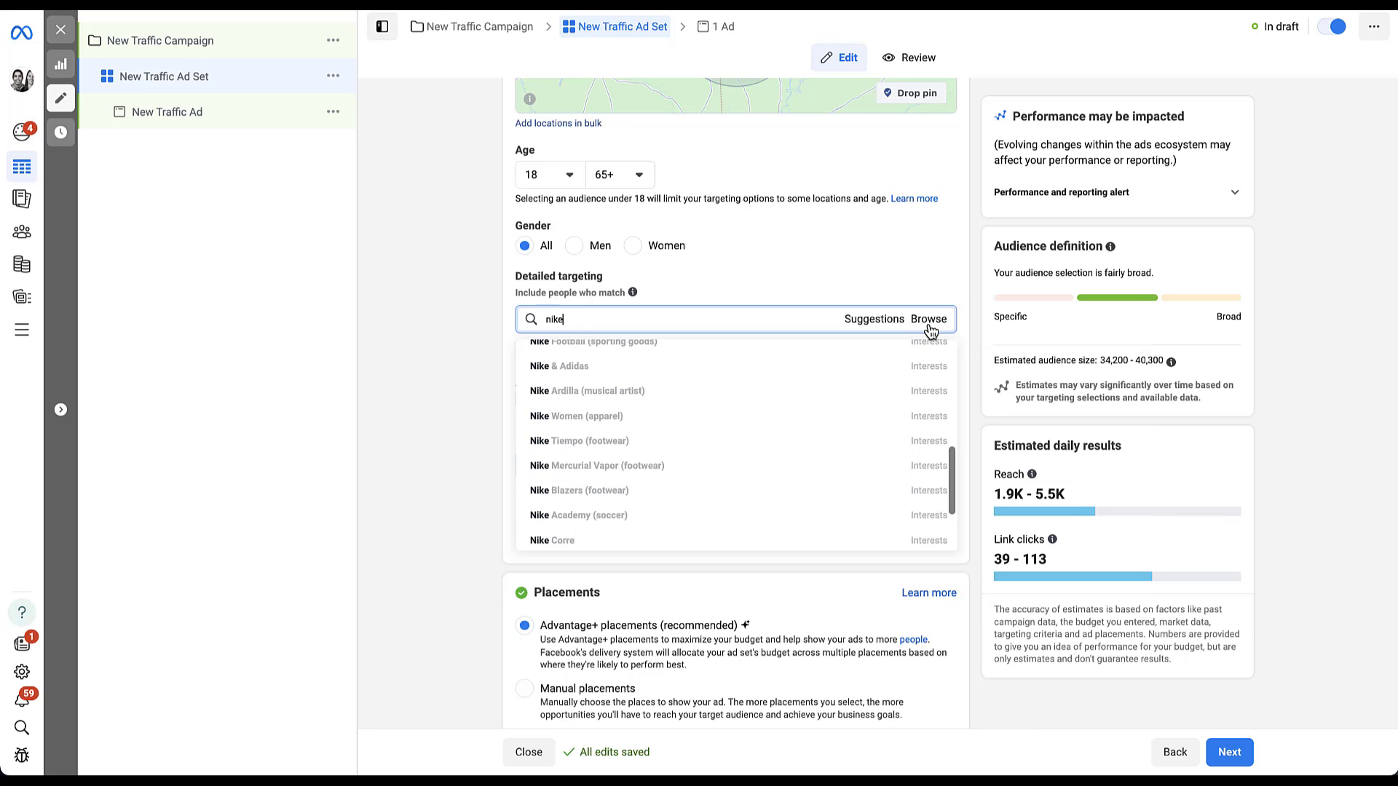
pyautogui.click(462, 386)
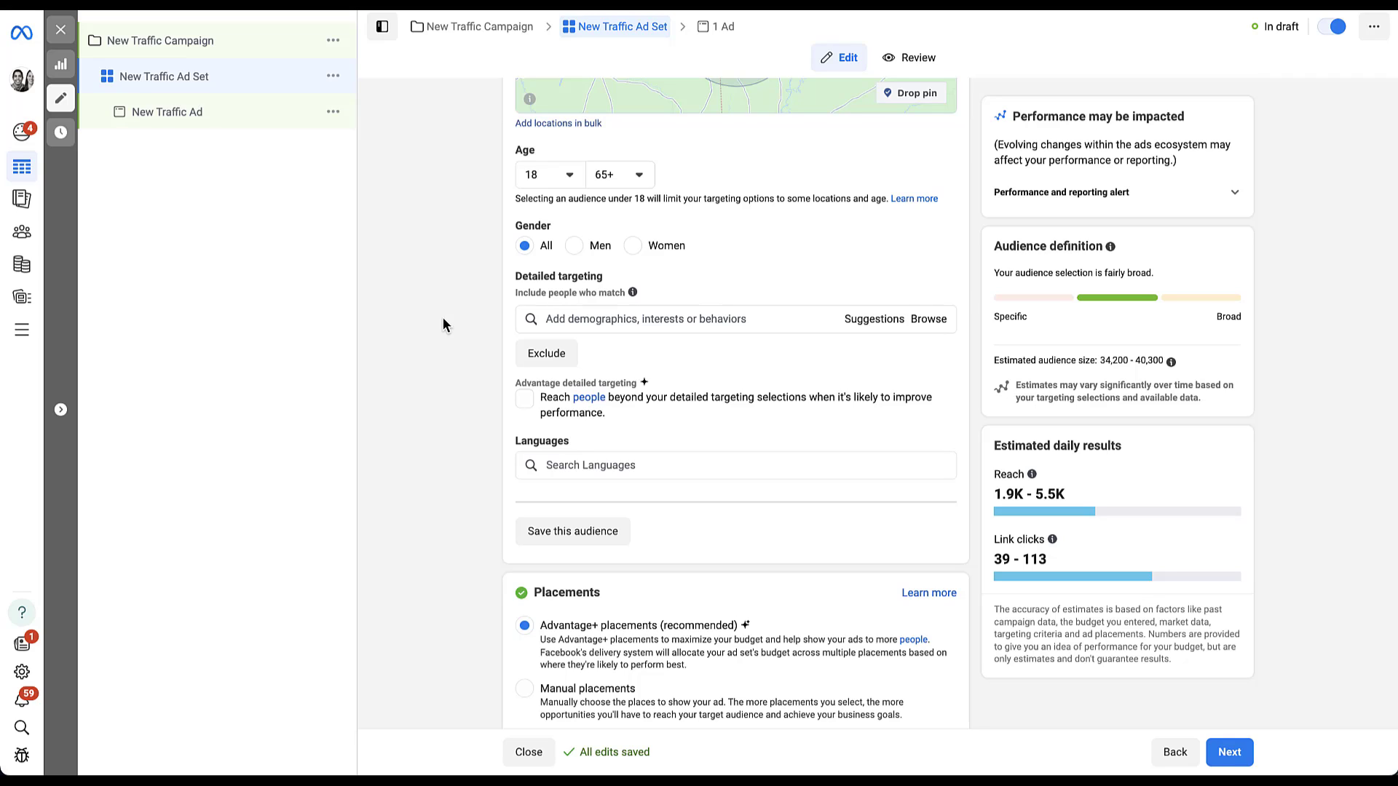
pyautogui.click(546, 355)
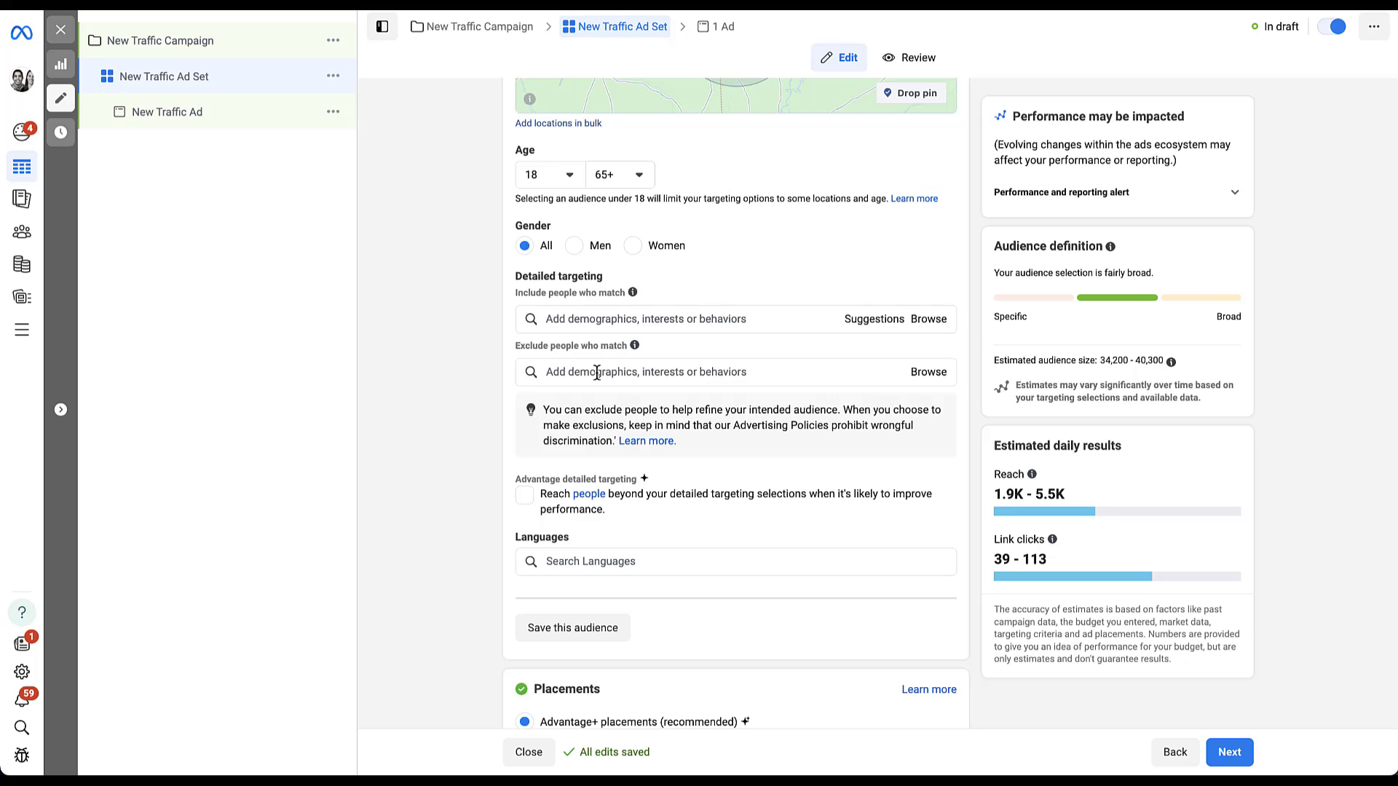
pyautogui.click(524, 498)
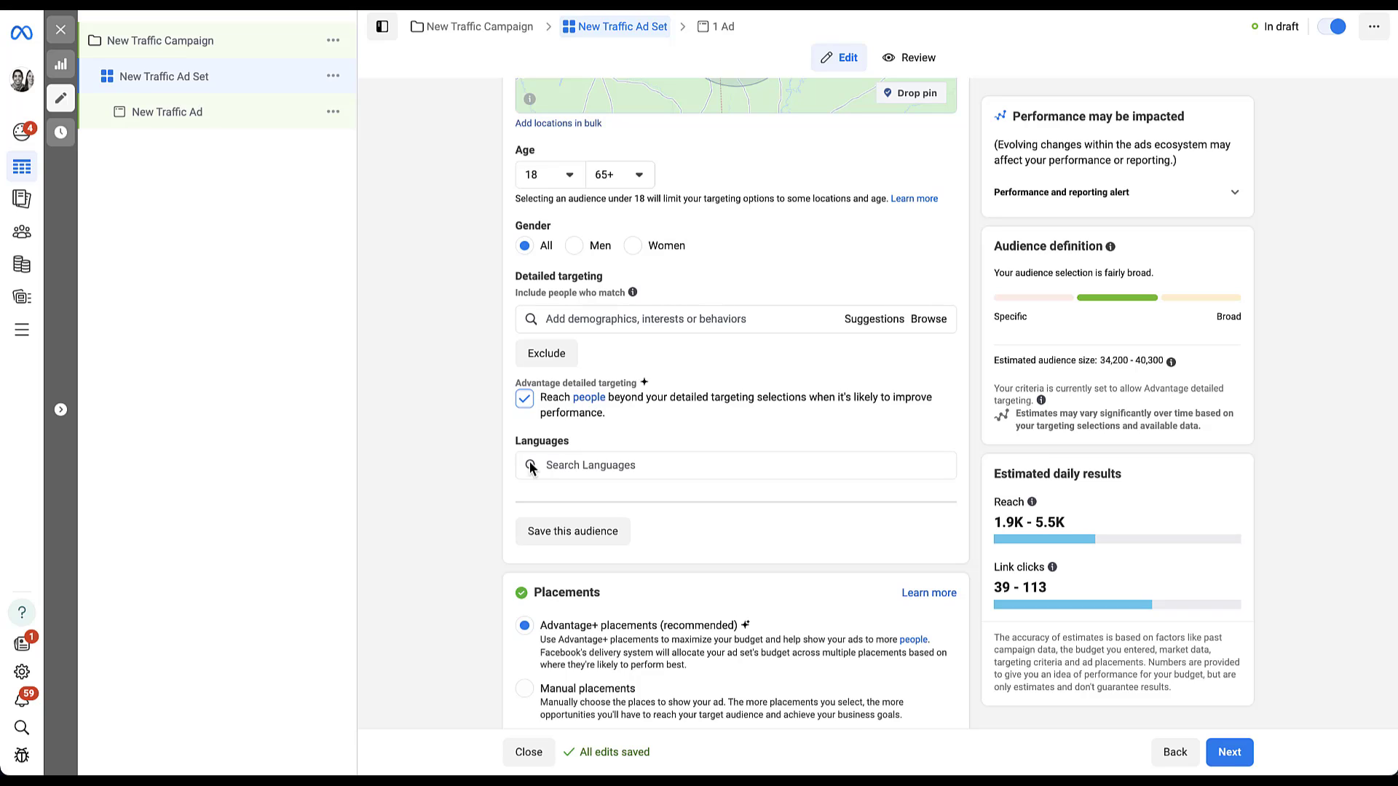
pyautogui.click(525, 398)
pyautogui.scroll(5, 481, 391)
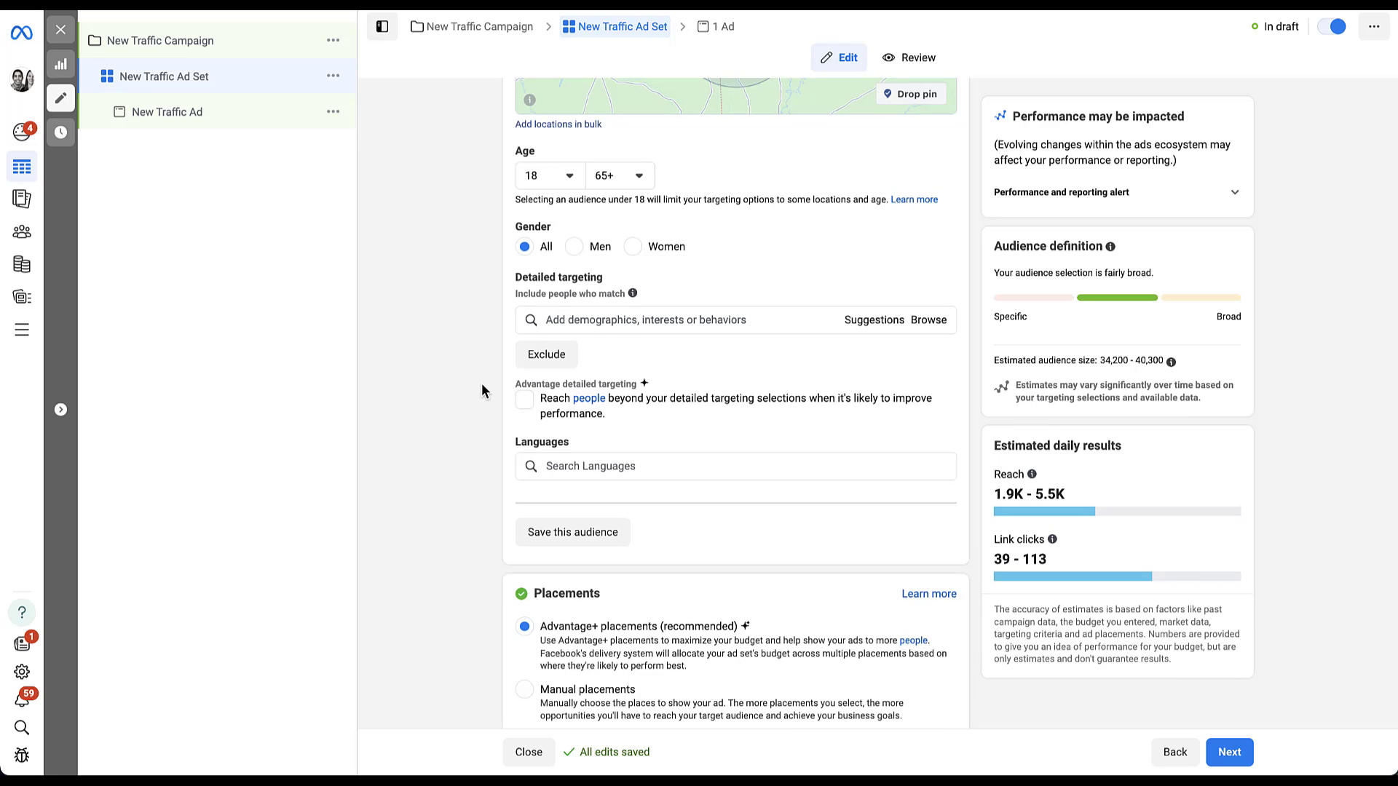
pyautogui.scroll(3, 481, 391)
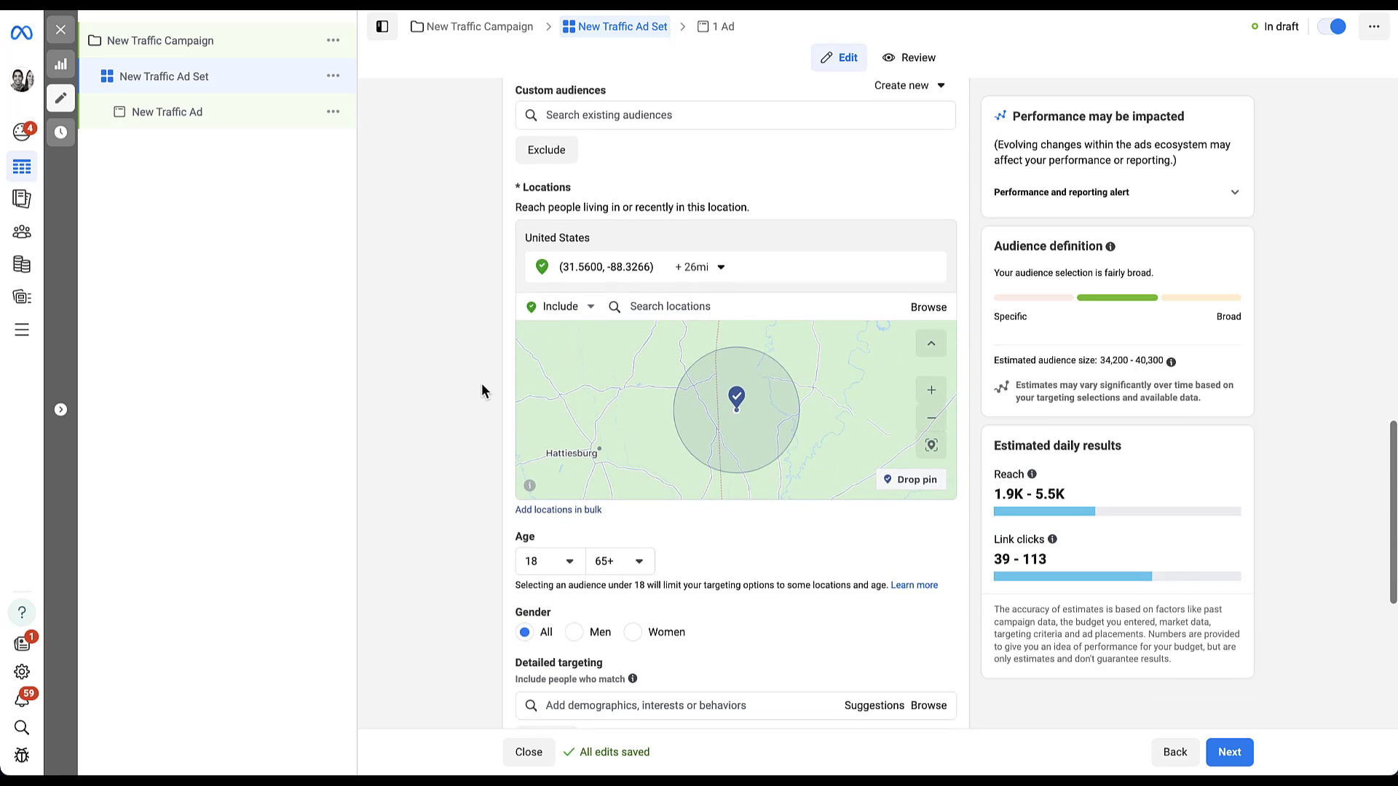
pyautogui.scroll(1, 481, 247)
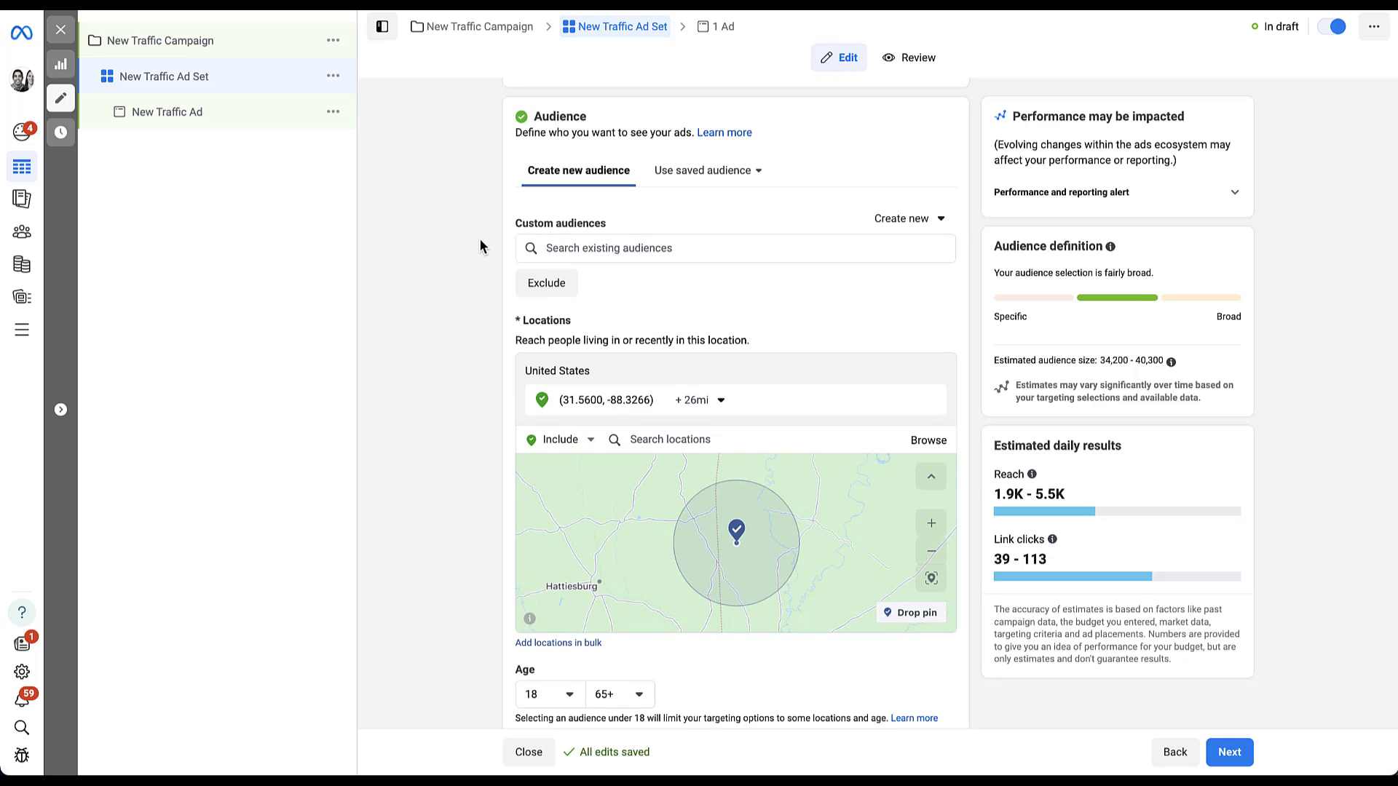
pyautogui.click(941, 227)
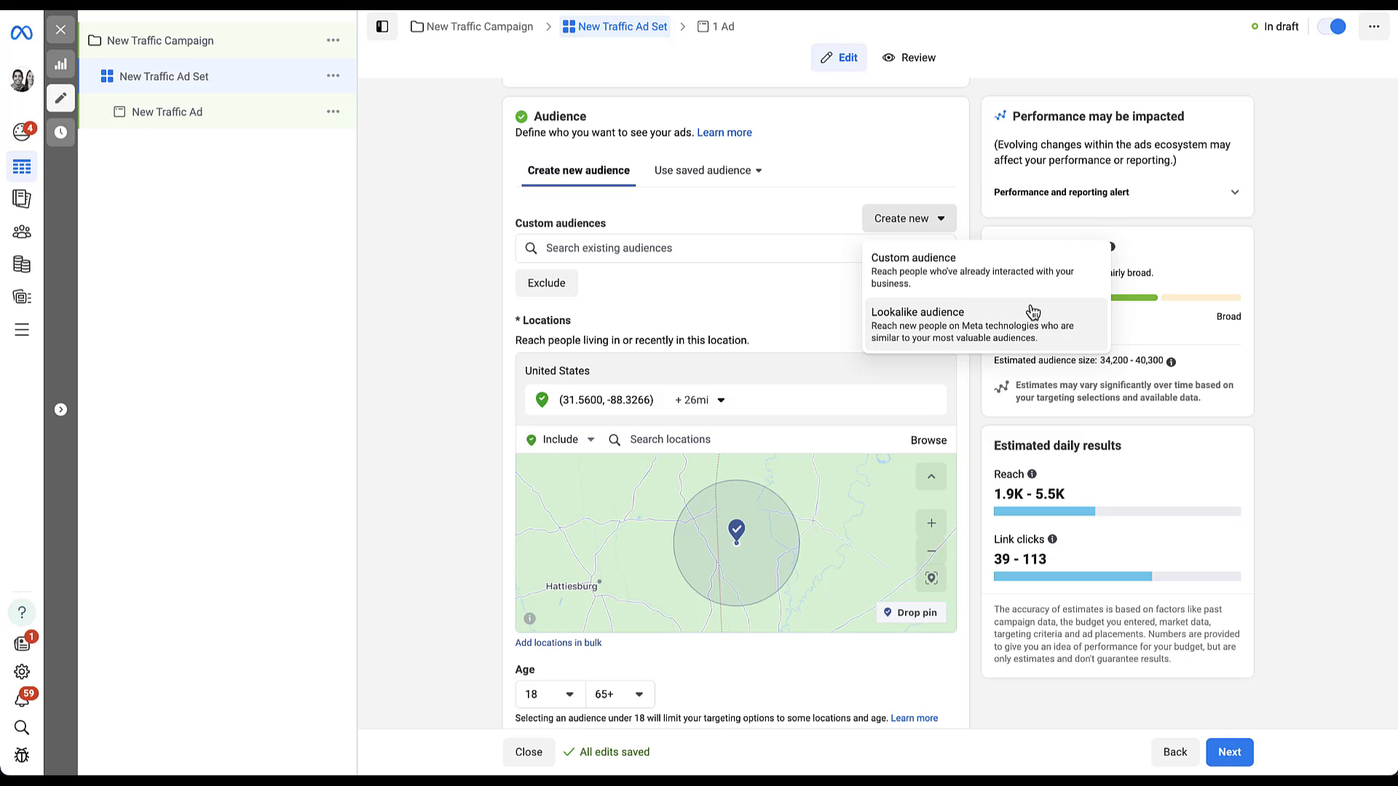
pyautogui.click(475, 247)
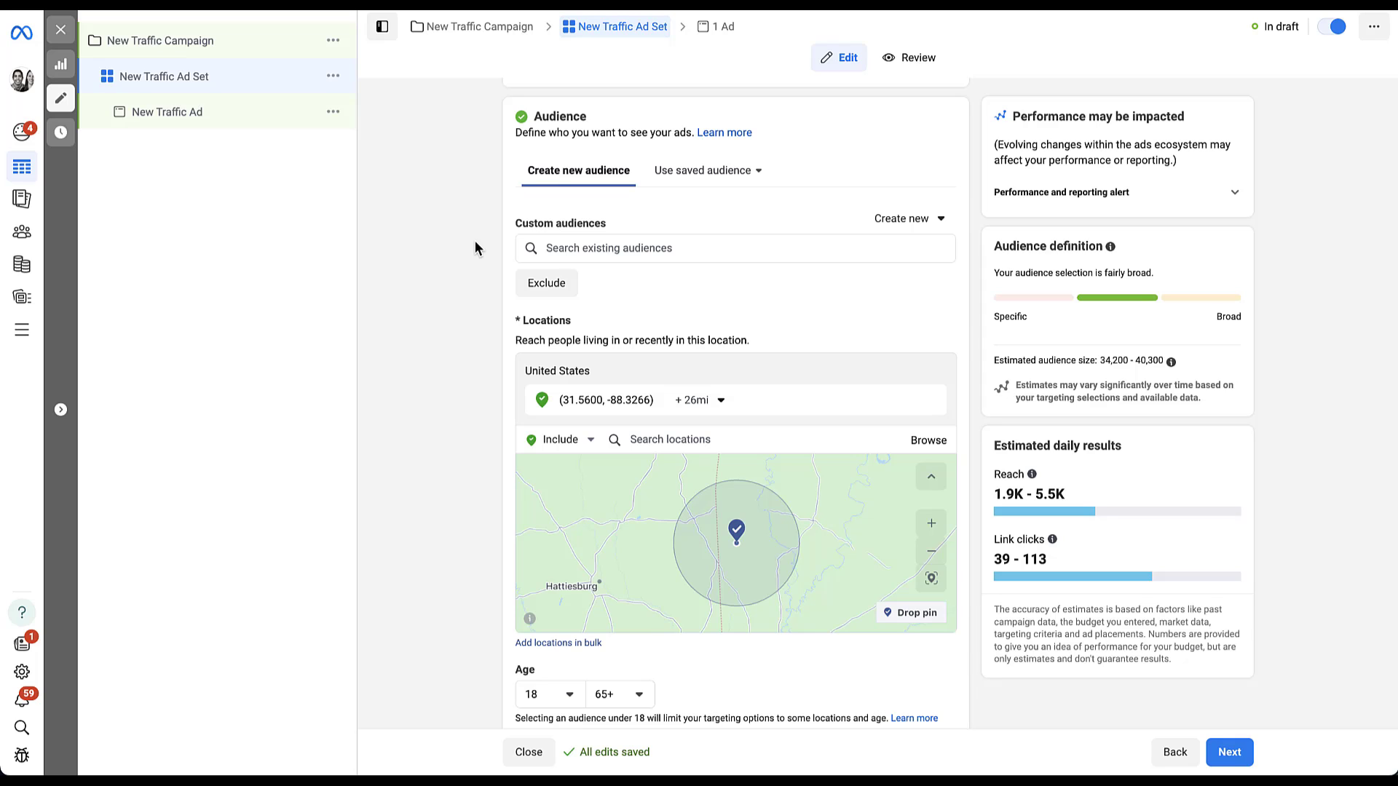
pyautogui.moveTo(9, 240)
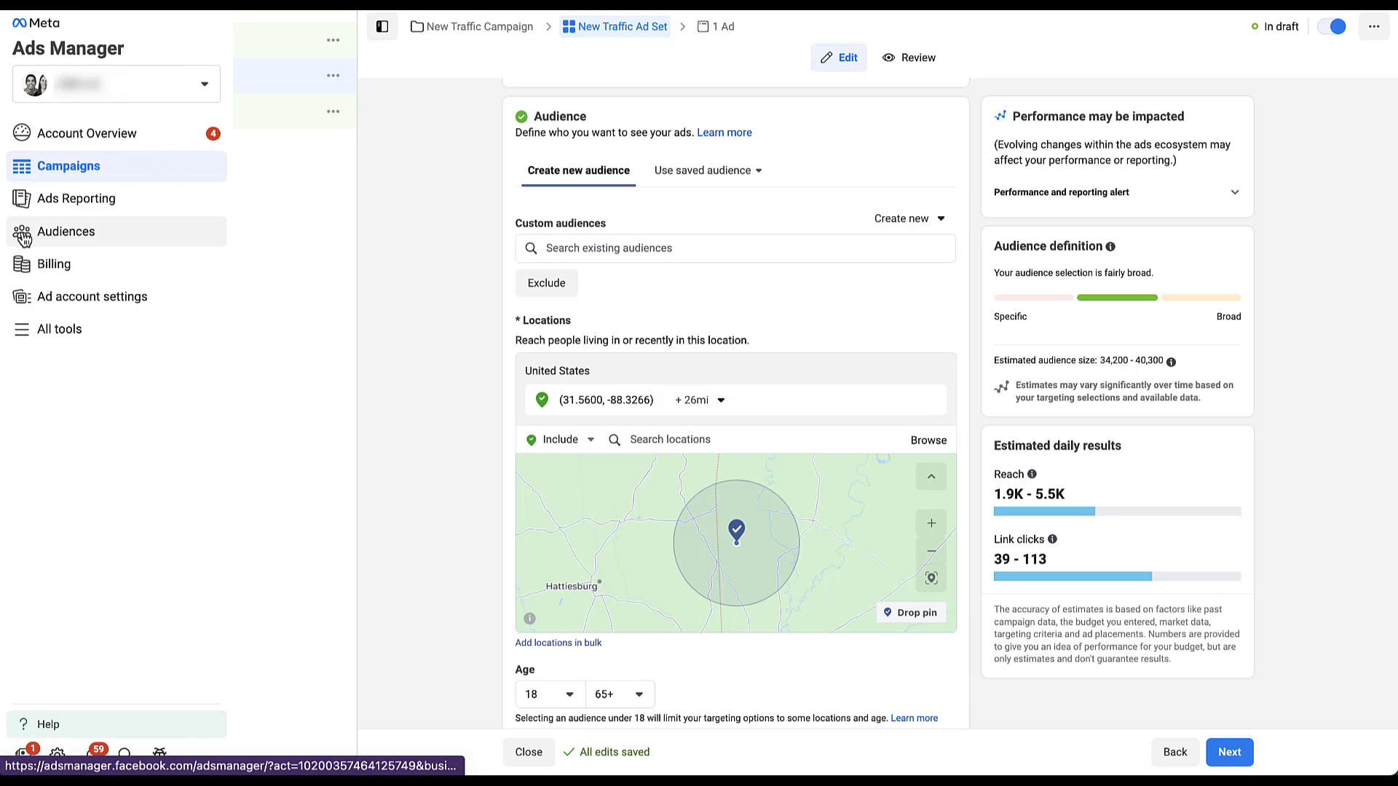
# Step: On the Audiences page, preview the Custom Audience option, then start a new Lookalike audience instead
pyautogui.click(93, 242)
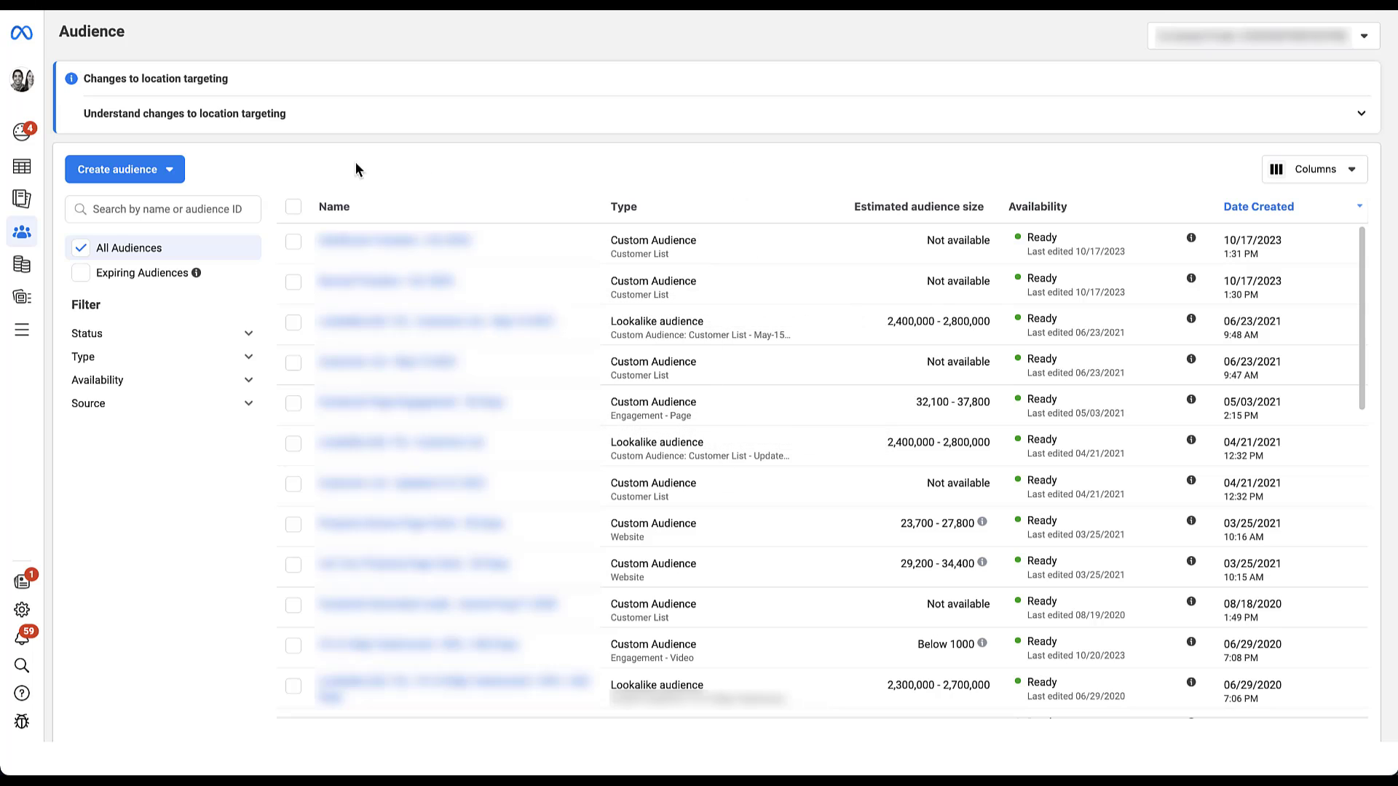
pyautogui.click(172, 169)
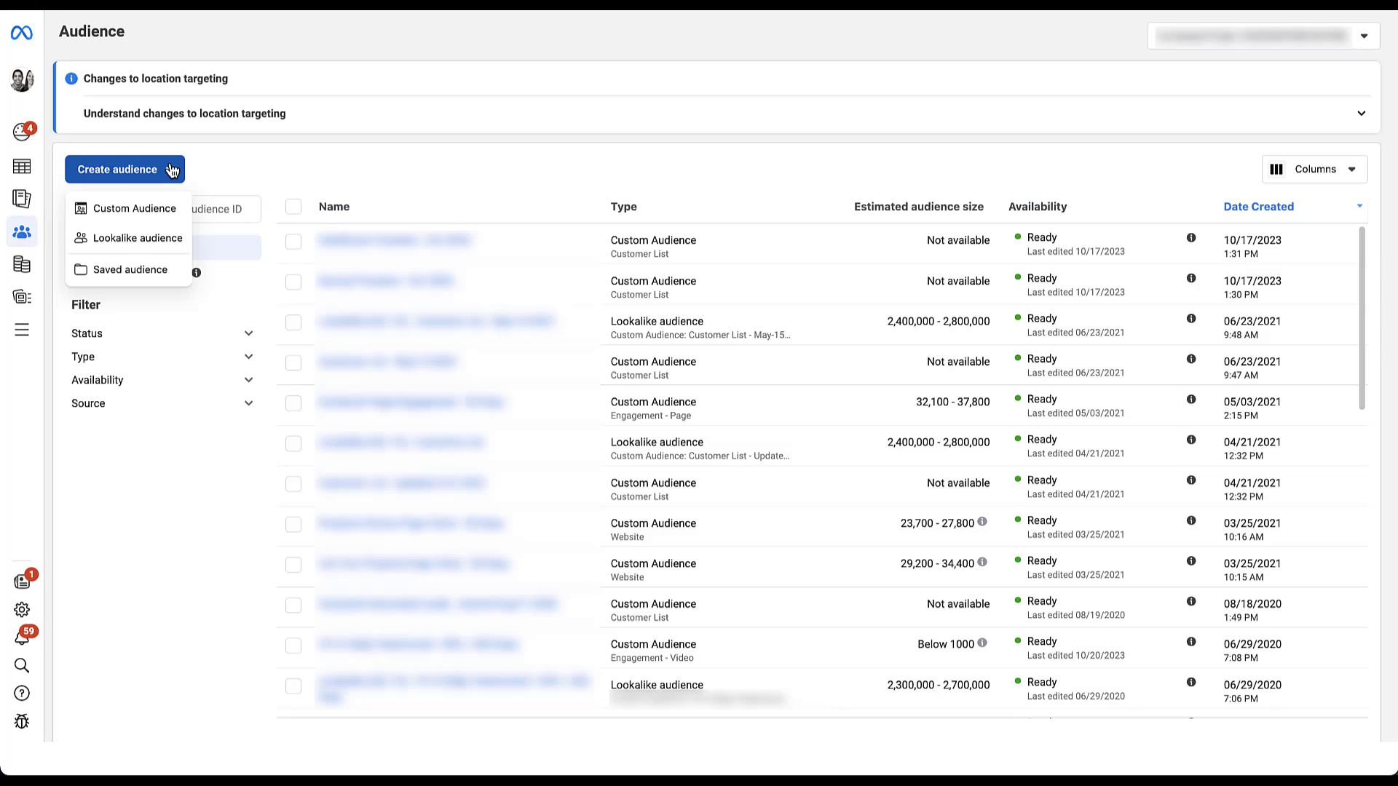
pyautogui.click(170, 209)
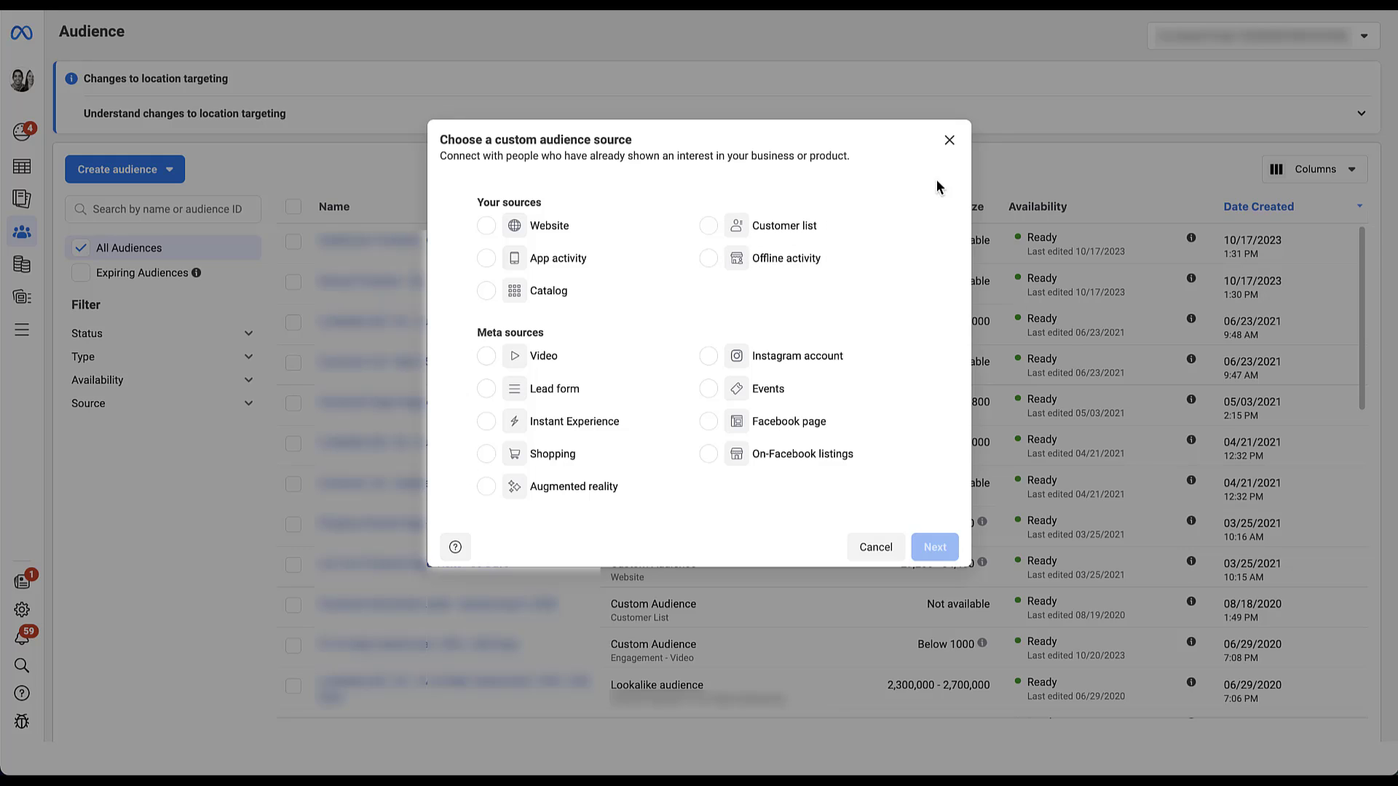
pyautogui.click(950, 140)
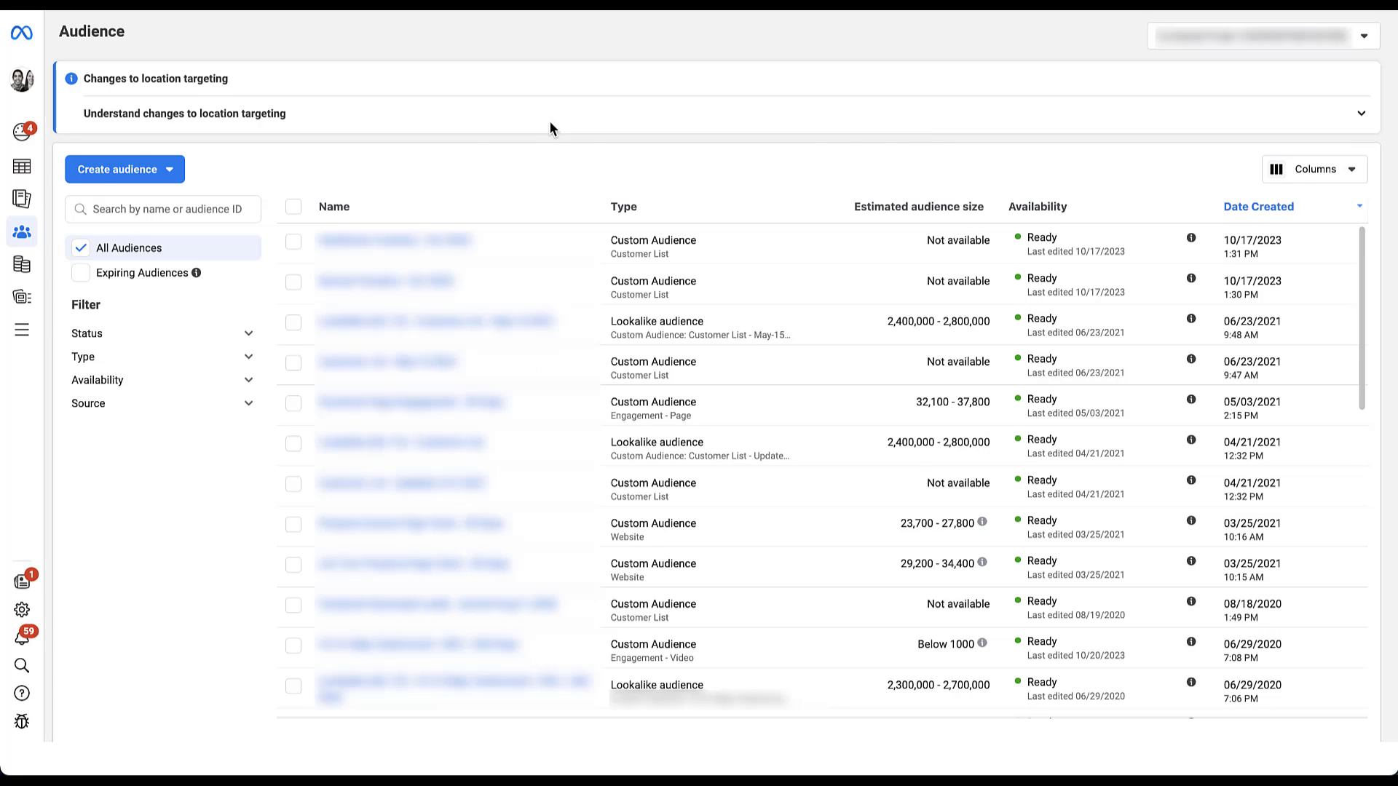
pyautogui.click(169, 169)
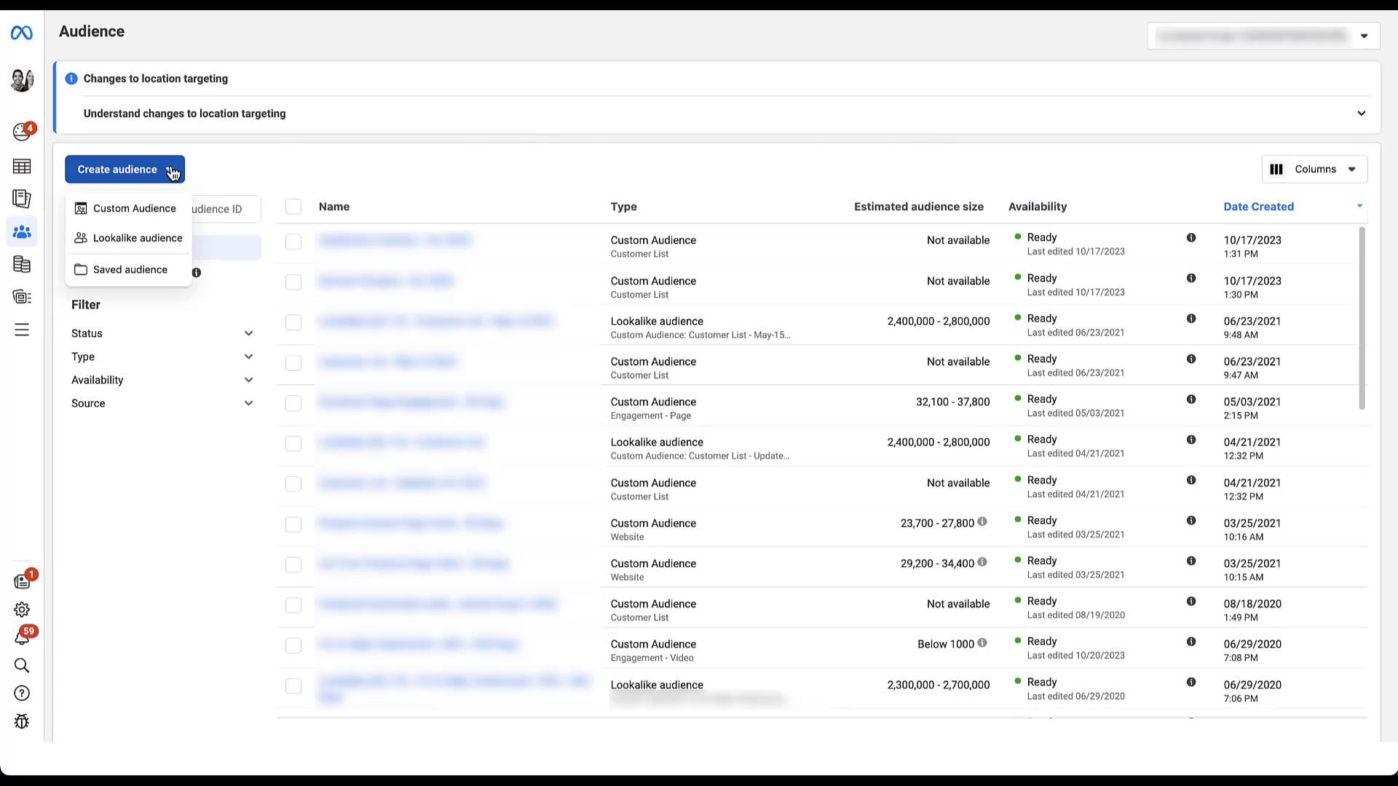
pyautogui.click(170, 238)
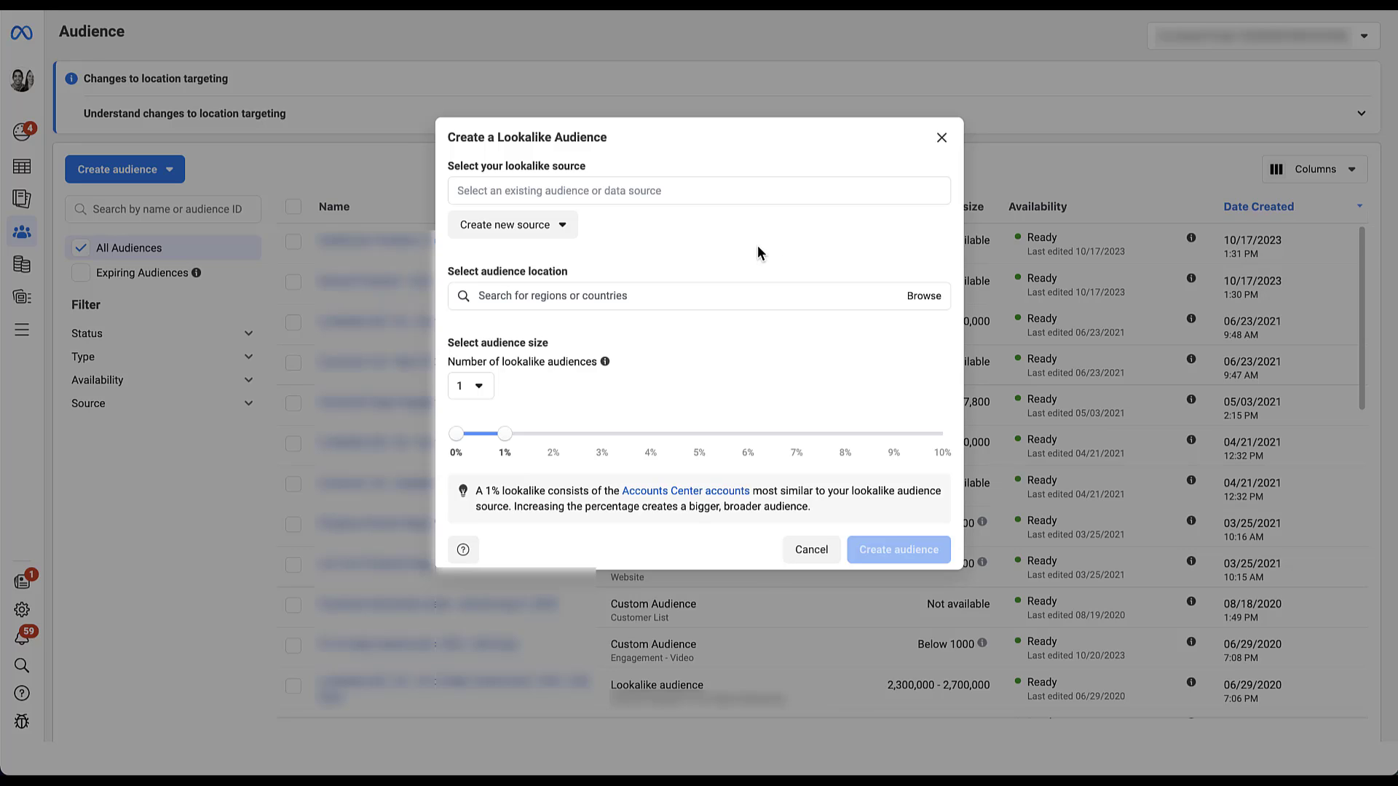
# Step: Choose an existing custom audience under Other sources as the lookalike's source
pyautogui.click(699, 192)
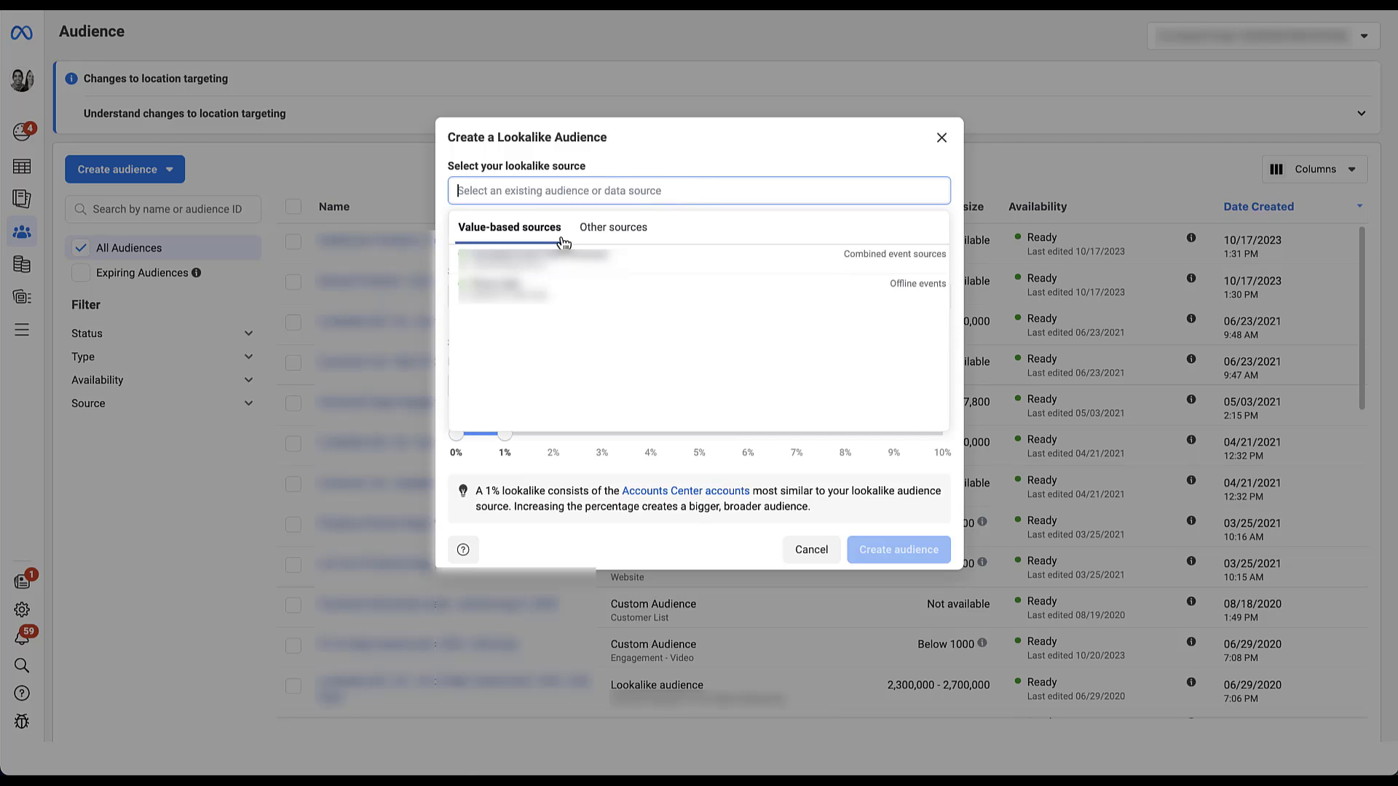
pyautogui.click(615, 230)
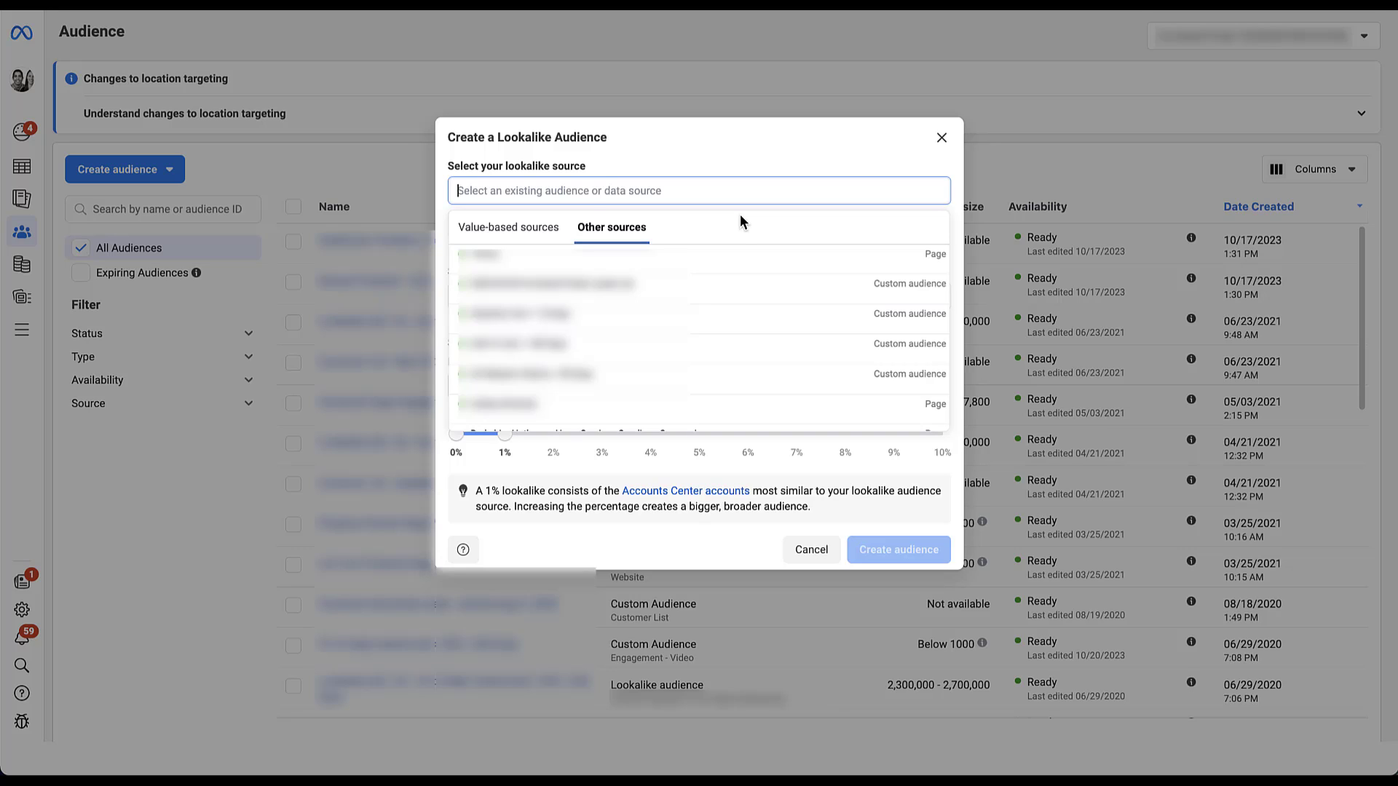
pyautogui.click(736, 291)
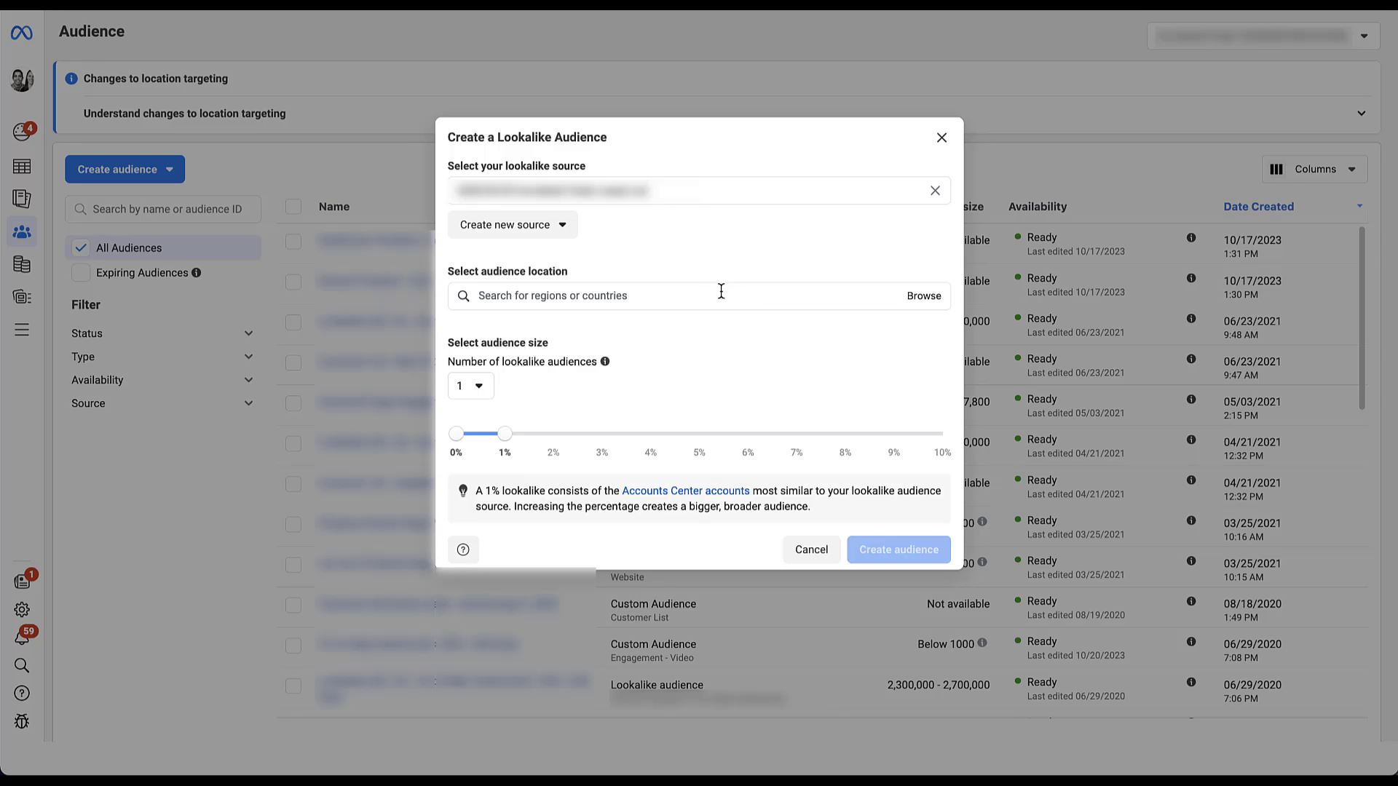
# Step: Add United States as the lookalike audience location
pyautogui.click(721, 291)
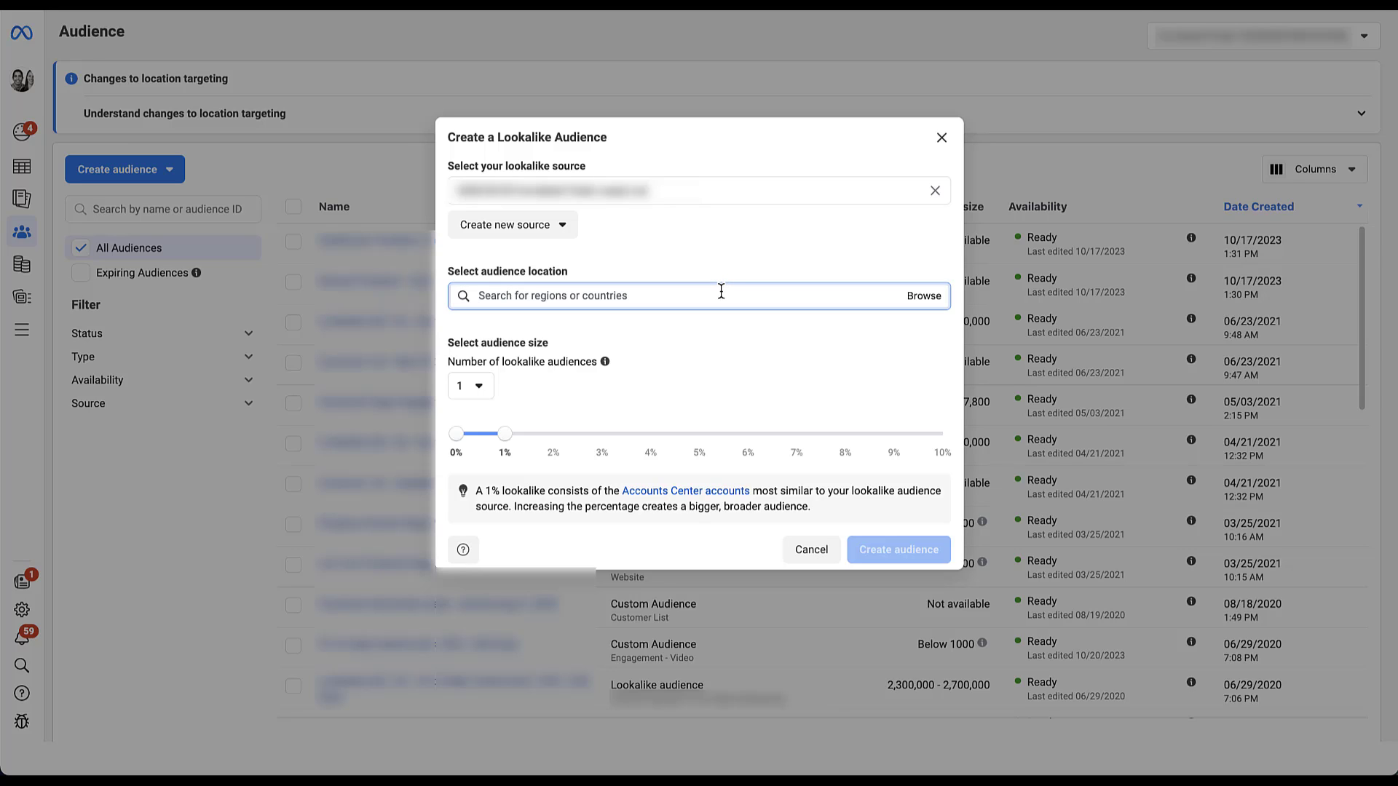
pyautogui.click(724, 384)
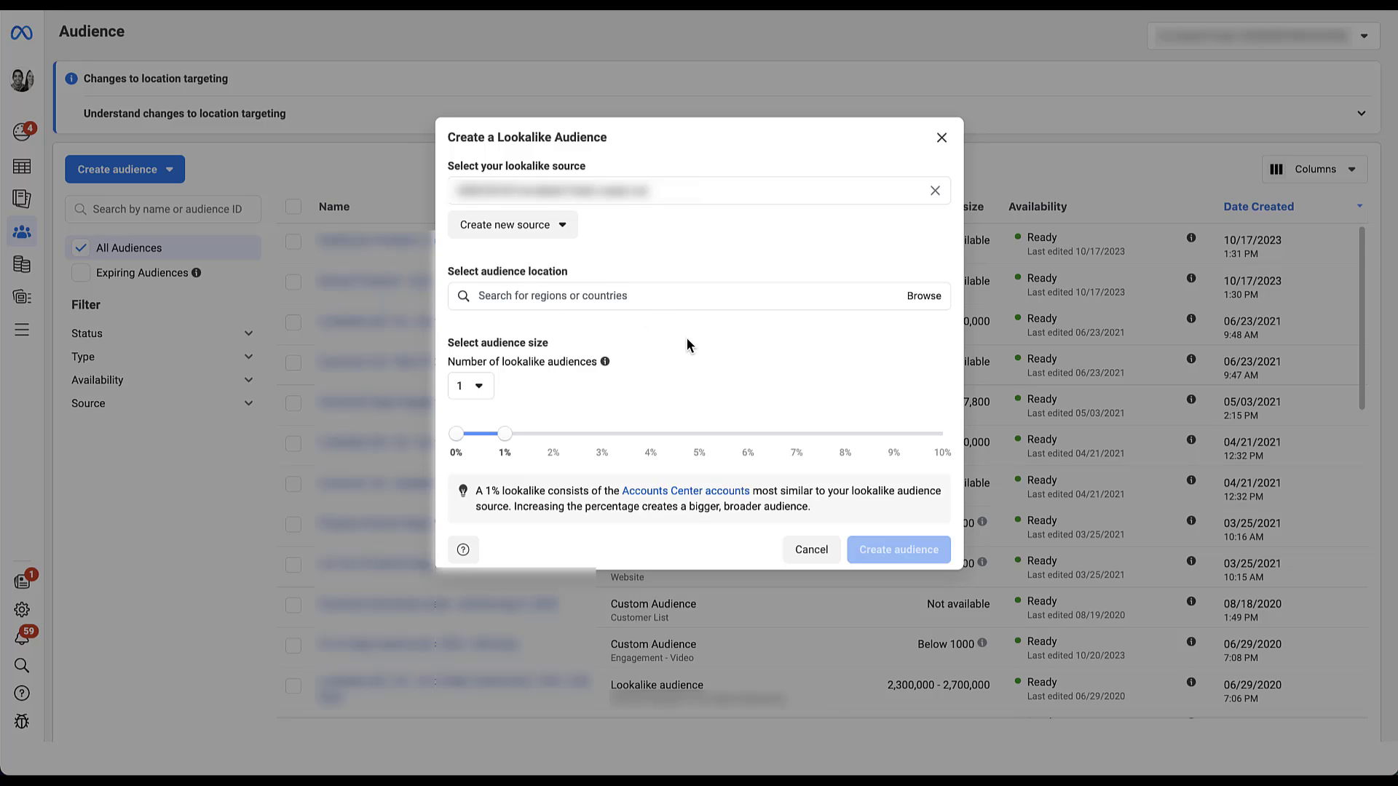
pyautogui.click(691, 298)
pyautogui.click(687, 386)
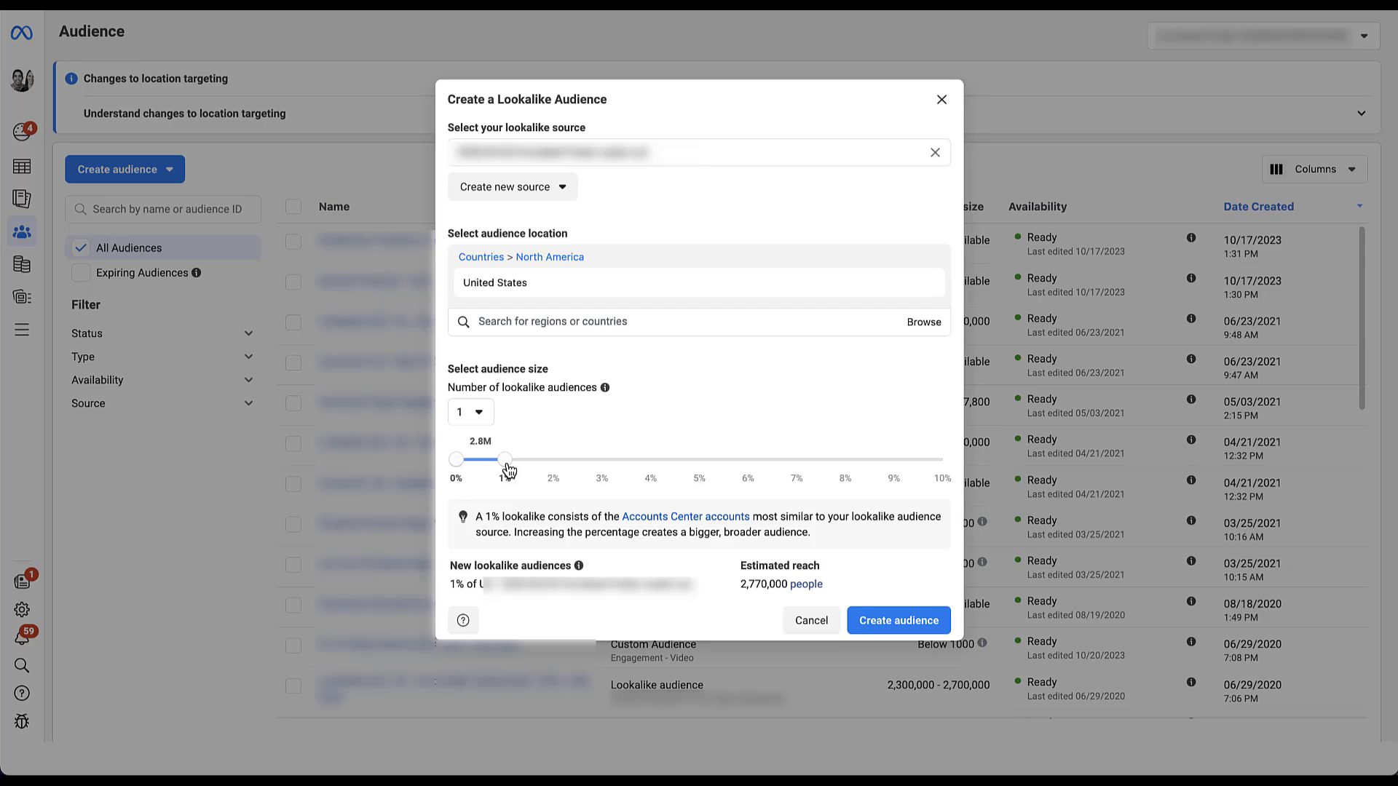
# Step: Try lookalike sizes of about 2% and 10%, then return the slider to 1%
pyautogui.moveTo(506, 460); pyautogui.dragTo(554, 462)
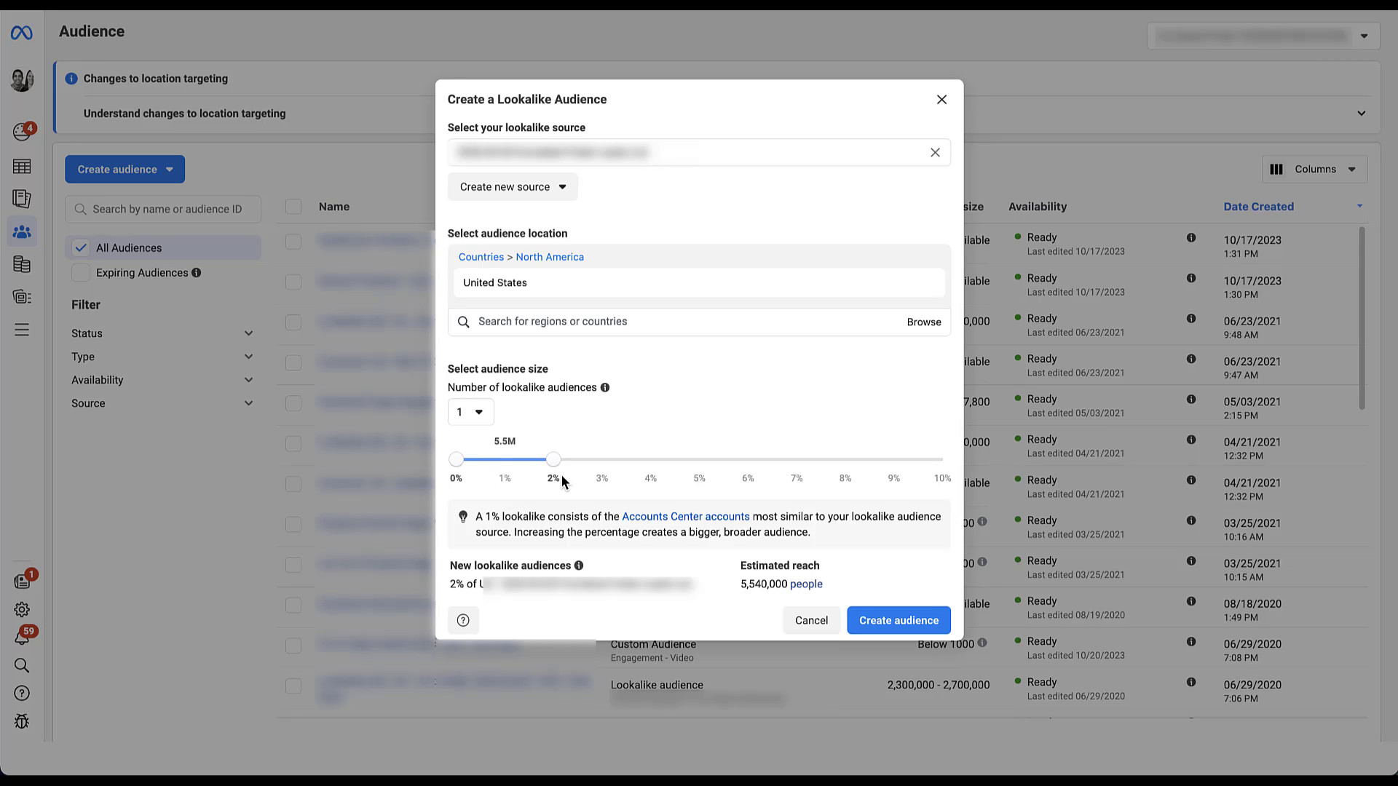
pyautogui.moveTo(555, 460); pyautogui.dragTo(942, 460)
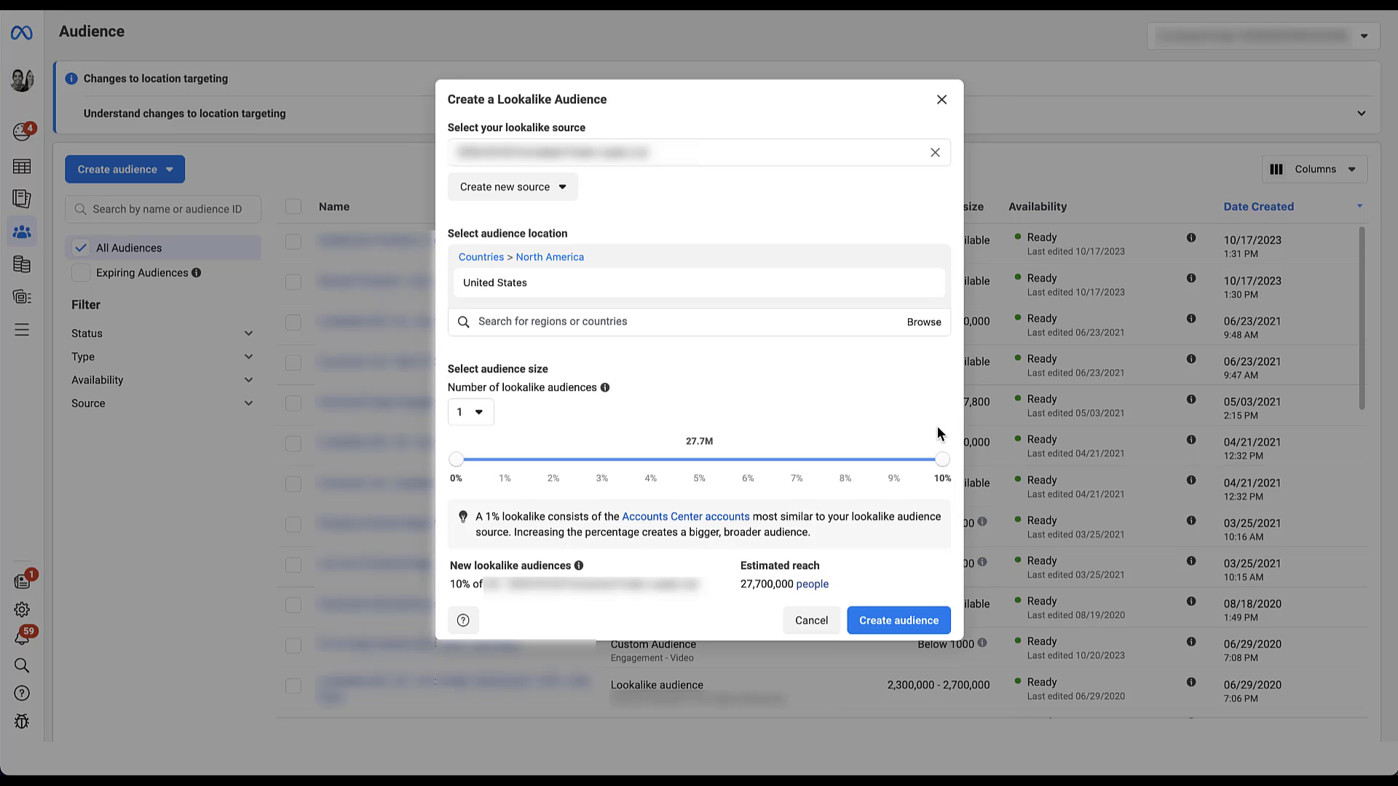
pyautogui.moveTo(942, 459); pyautogui.dragTo(495, 464)
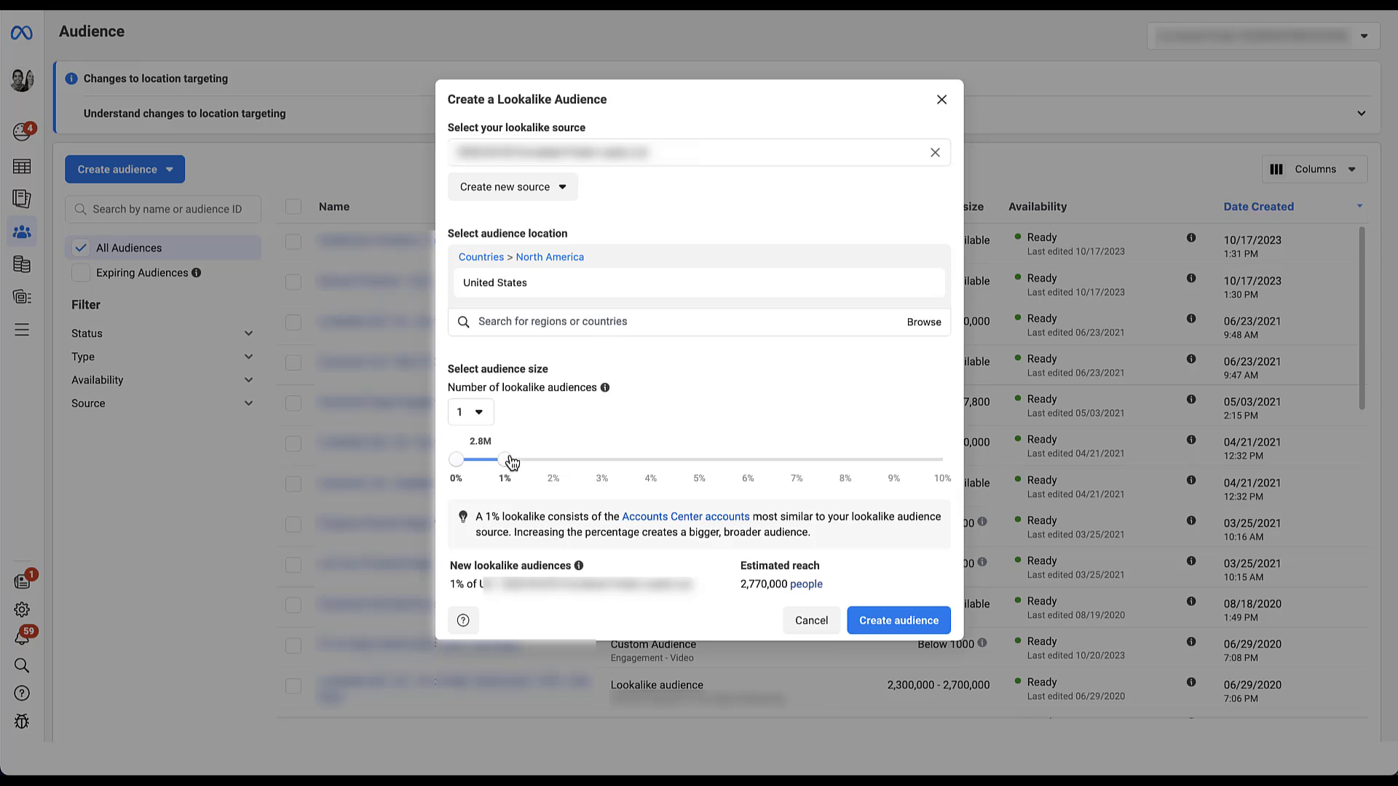
# Step: Create 3 lookalike audiences, with slider boundaries at 5% and 10%
pyautogui.click(482, 414)
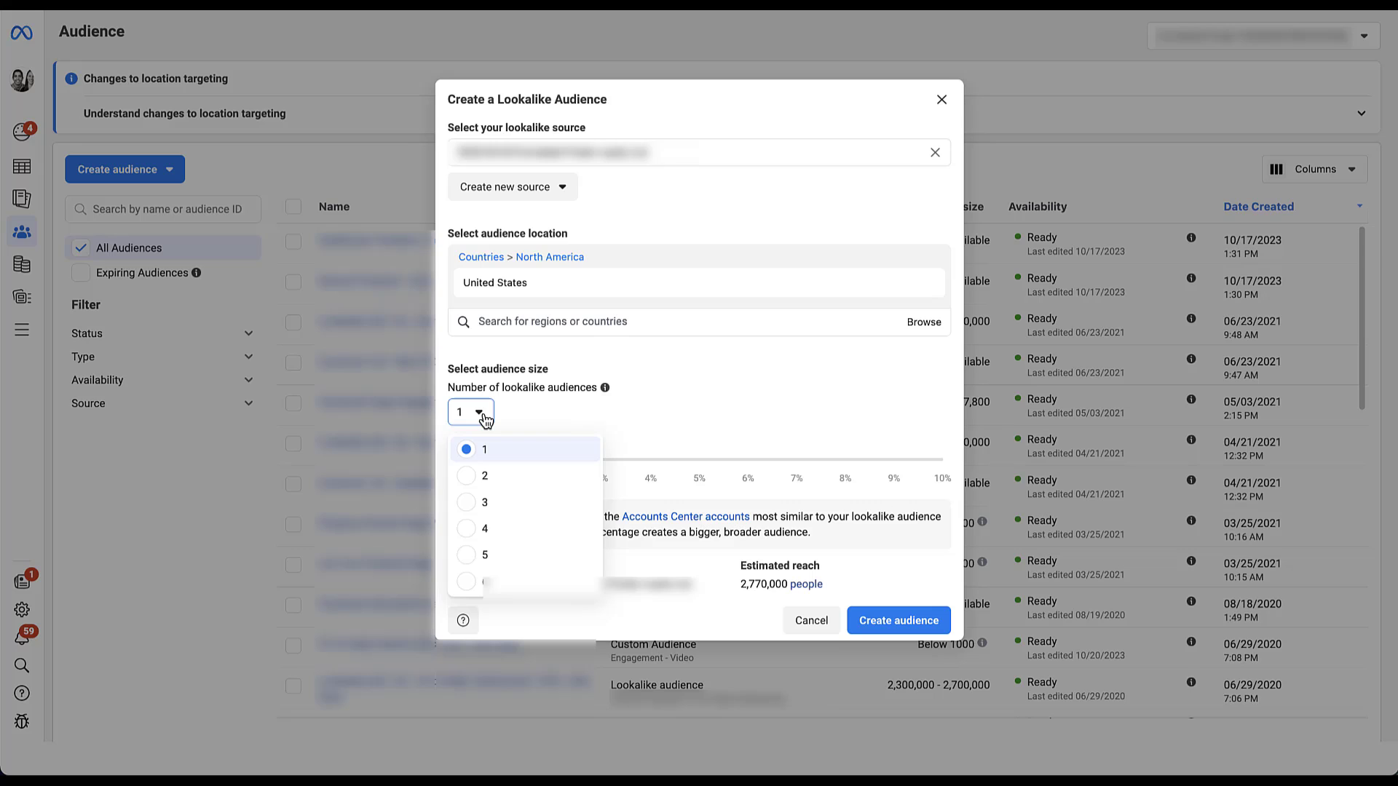
pyautogui.click(470, 502)
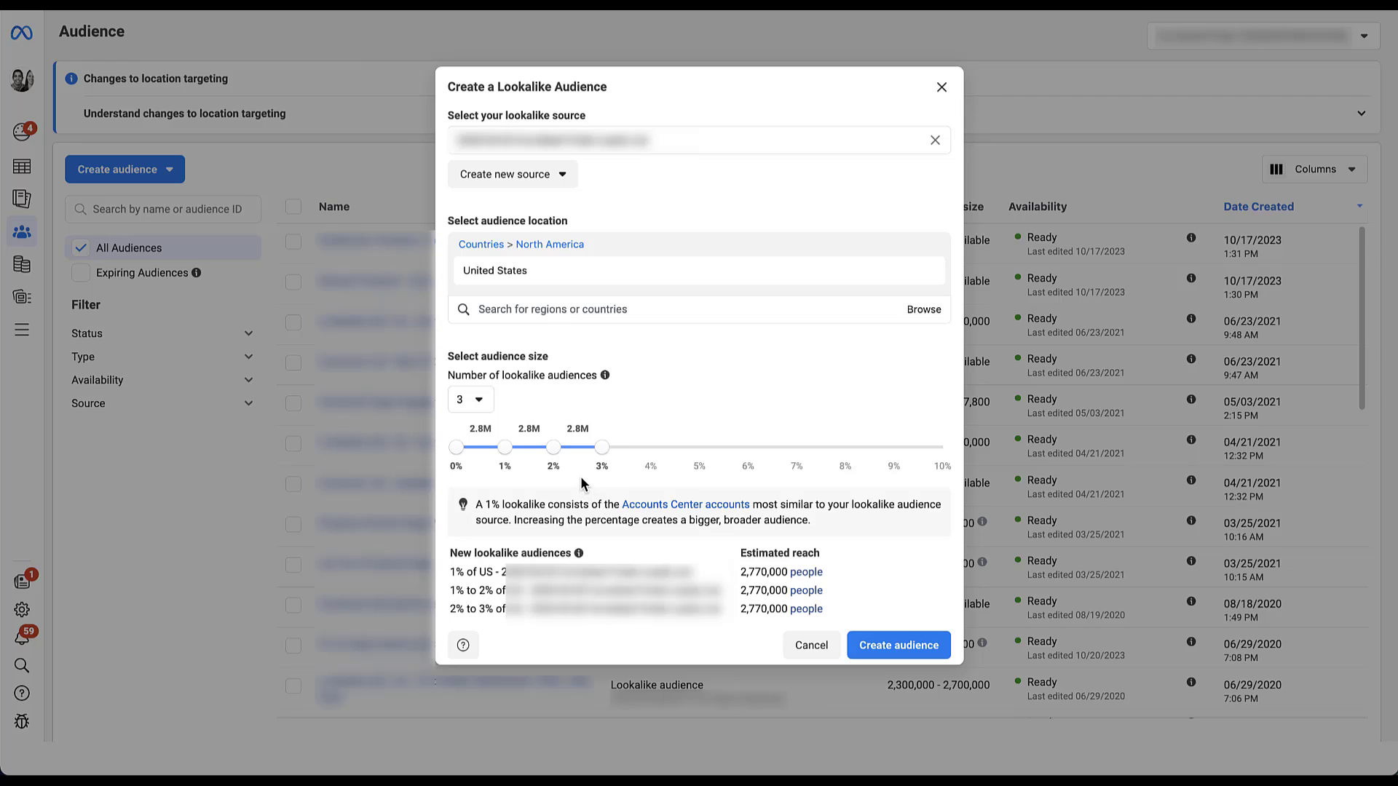
pyautogui.moveTo(602, 457); pyautogui.dragTo(945, 459)
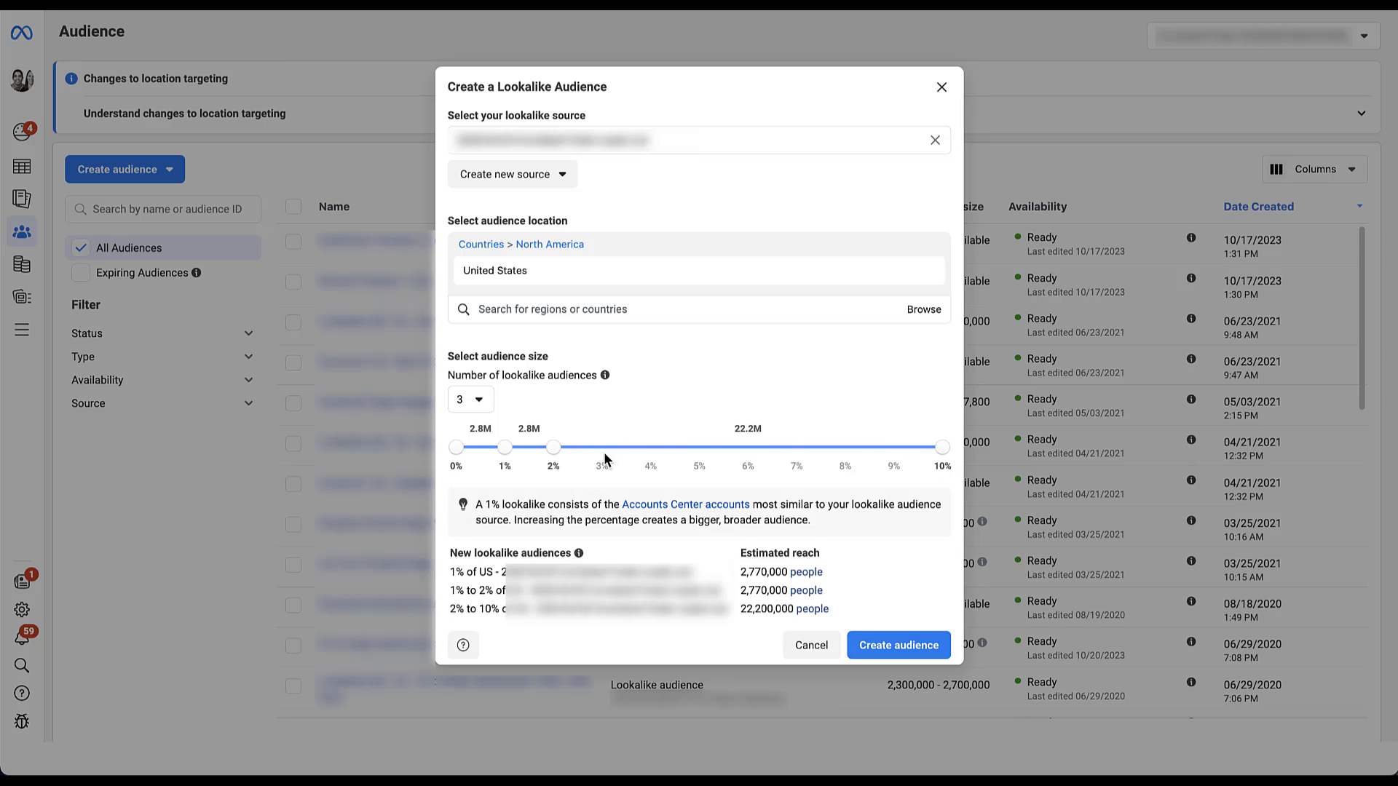
pyautogui.moveTo(587, 449); pyautogui.dragTo(690, 455)
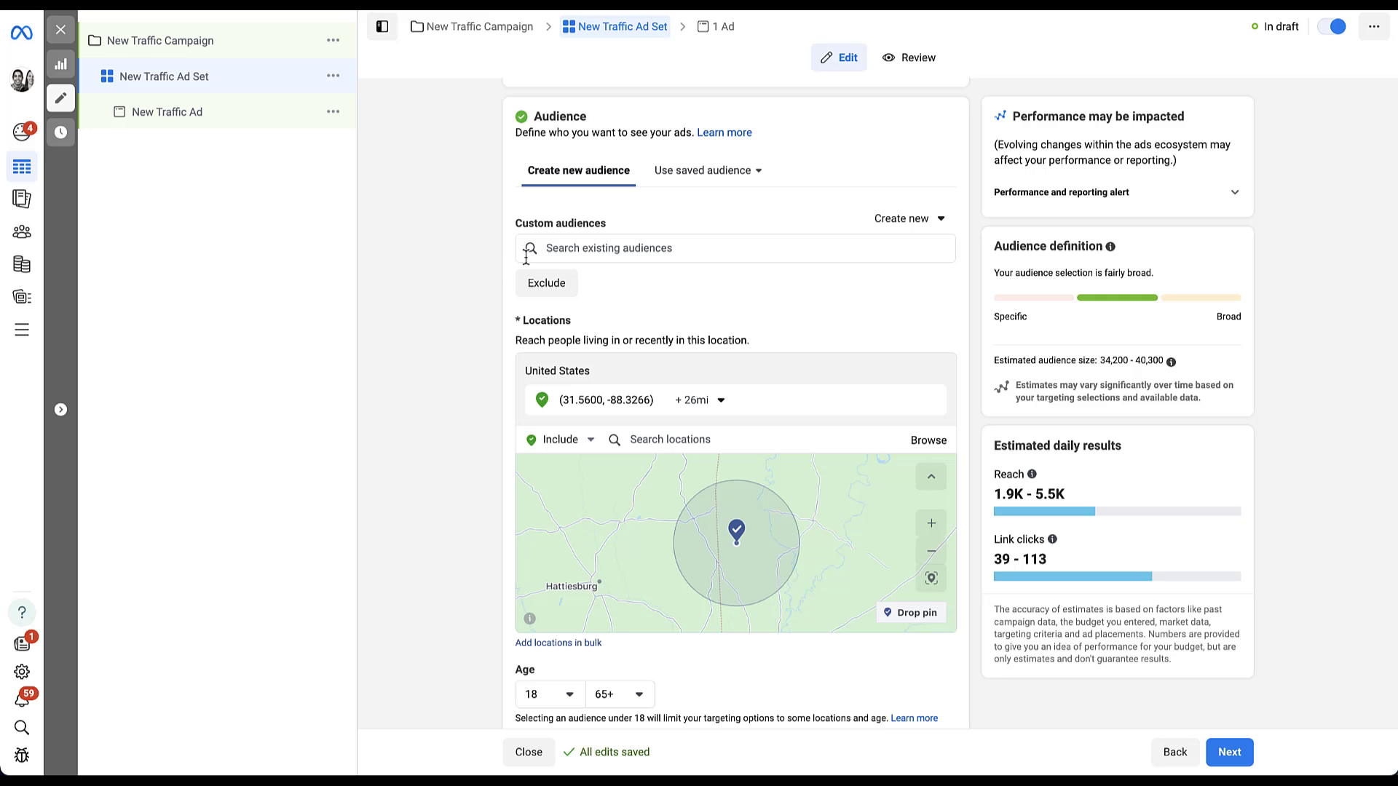
# Step: Browse existing audiences to include, viewing the Lookalike and Custom audience tabs
pyautogui.click(718, 250)
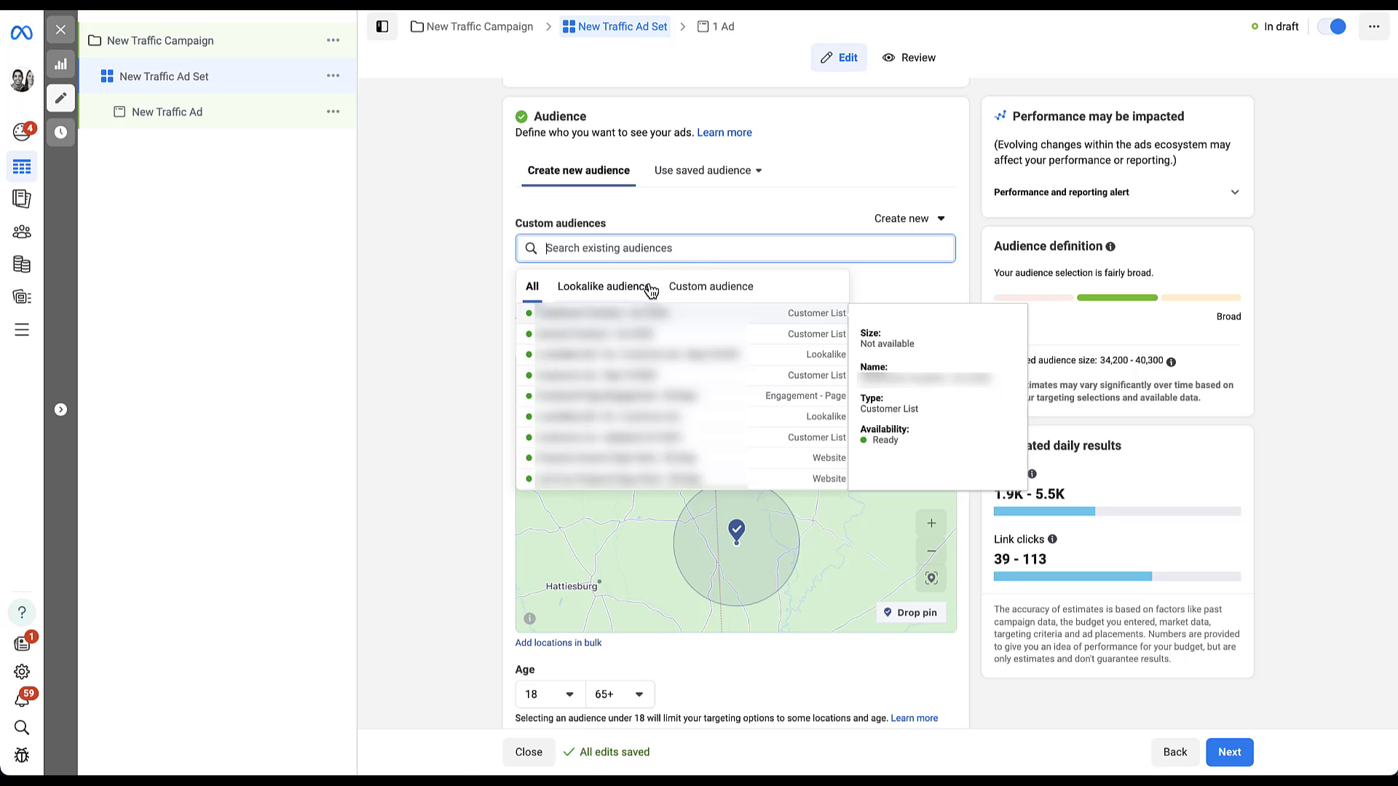
pyautogui.click(642, 291)
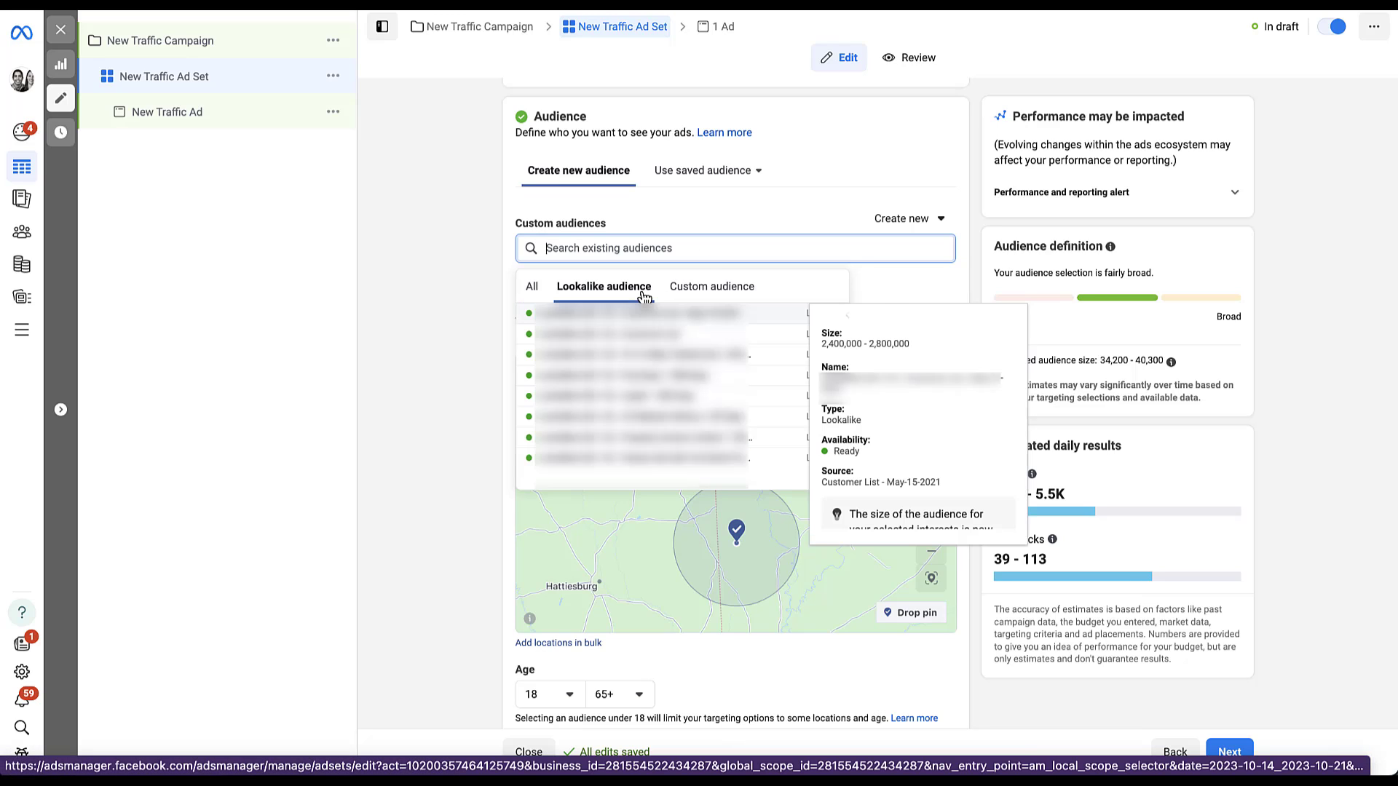
pyautogui.click(688, 292)
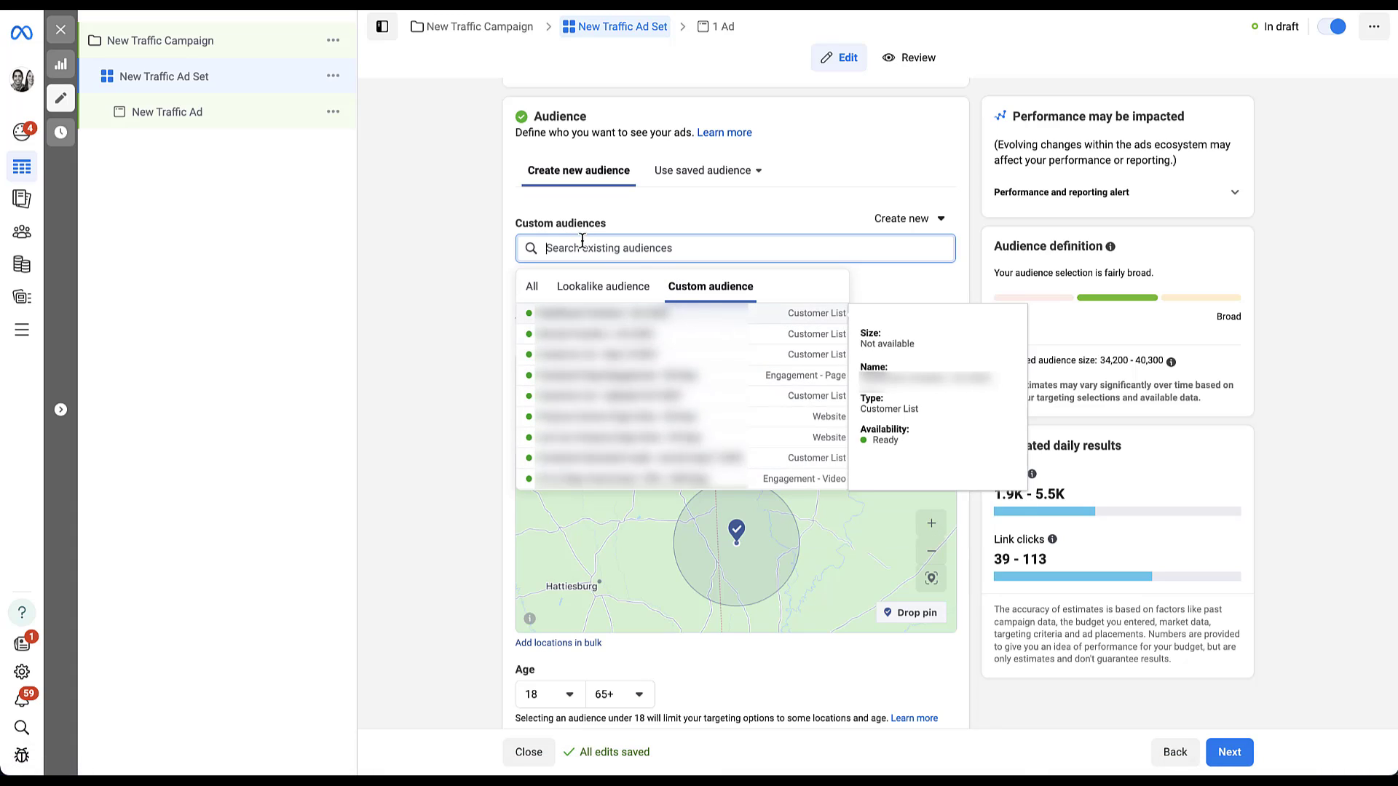
pyautogui.click(461, 269)
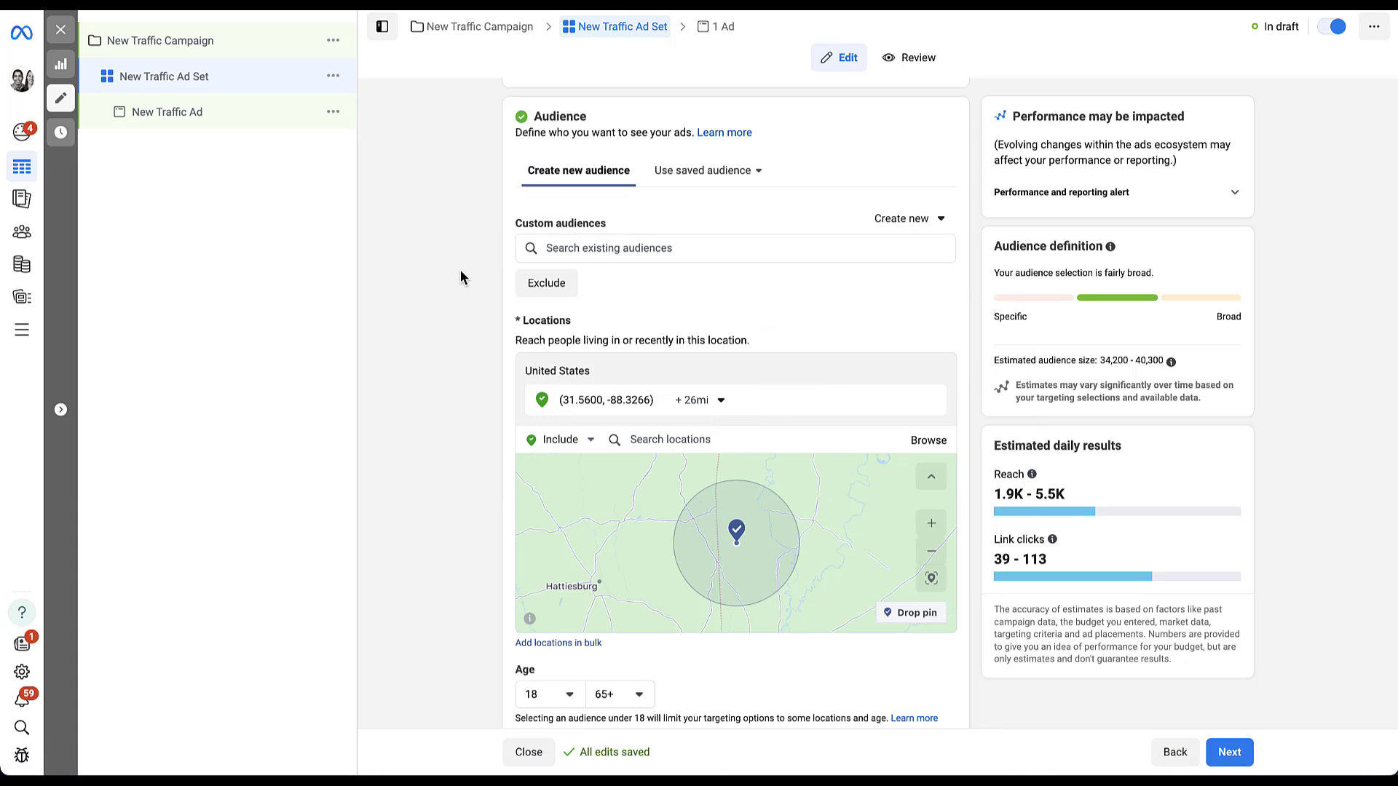
# Step: Add an Exclude field for custom audiences and preview the audiences available to exclude
pyautogui.click(552, 286)
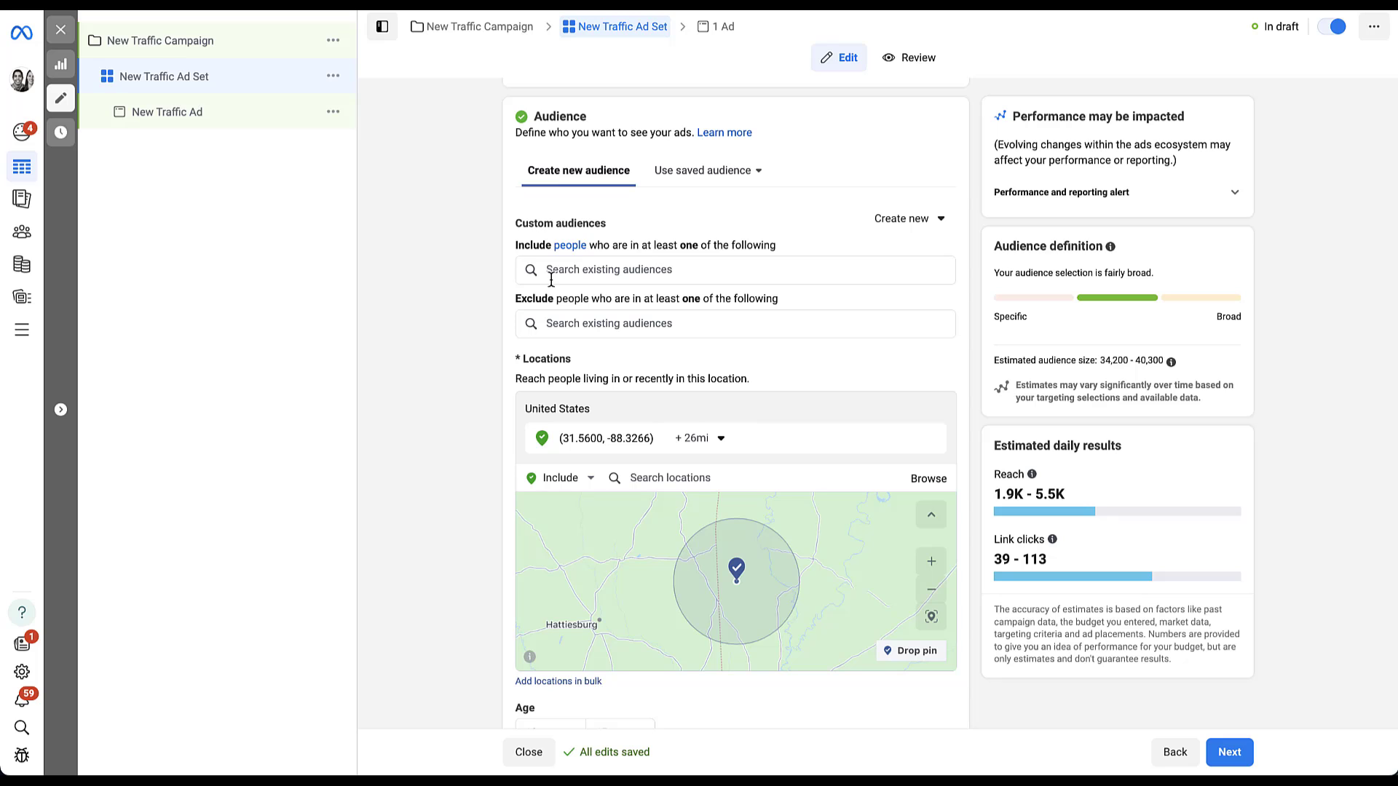
pyautogui.click(608, 325)
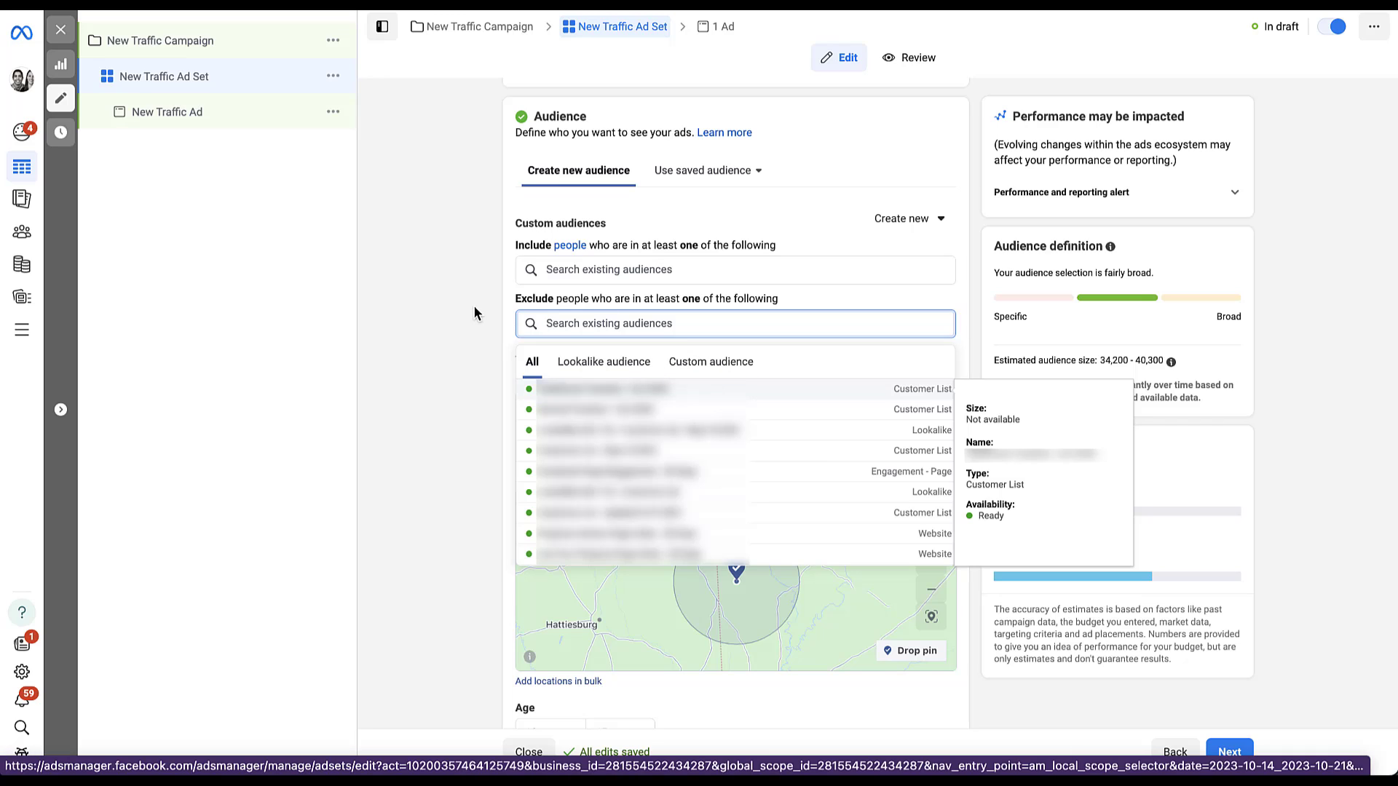
pyautogui.click(441, 307)
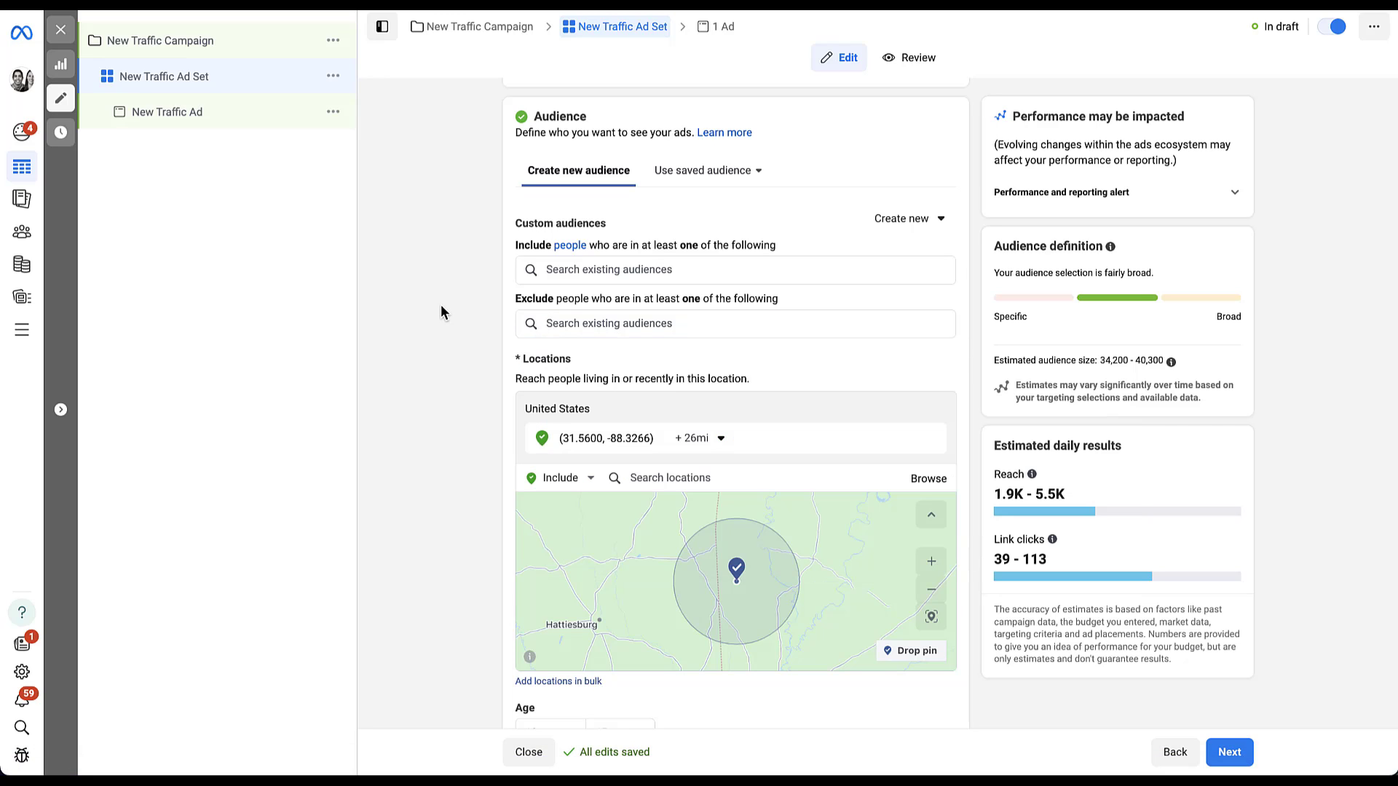